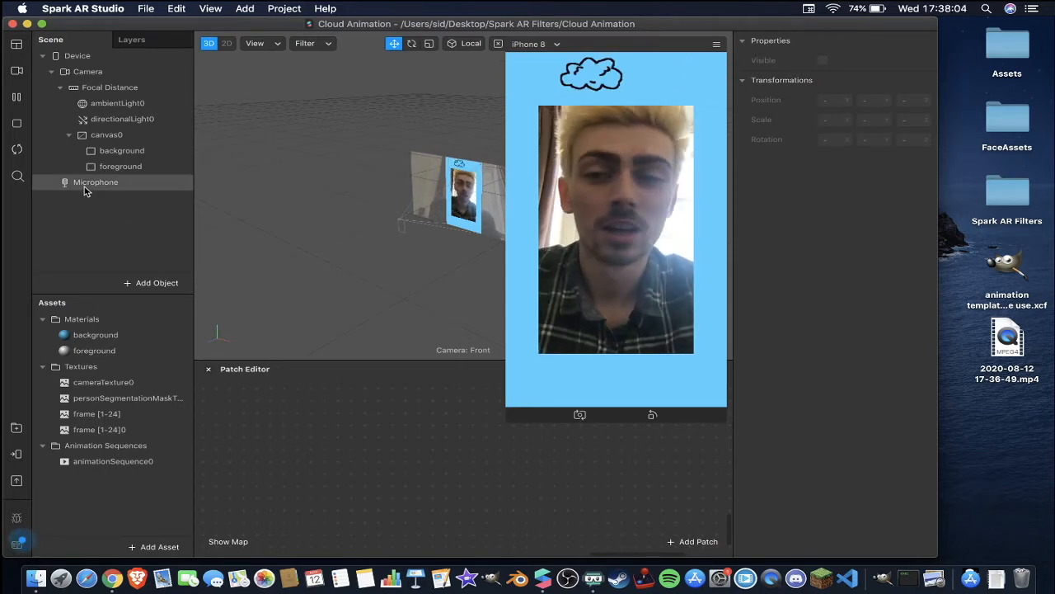
Step: Align the new project window with the screen's upper-left area and set the preview video source to FaceTime HD Camera (Built-in)
left_click(17, 99)
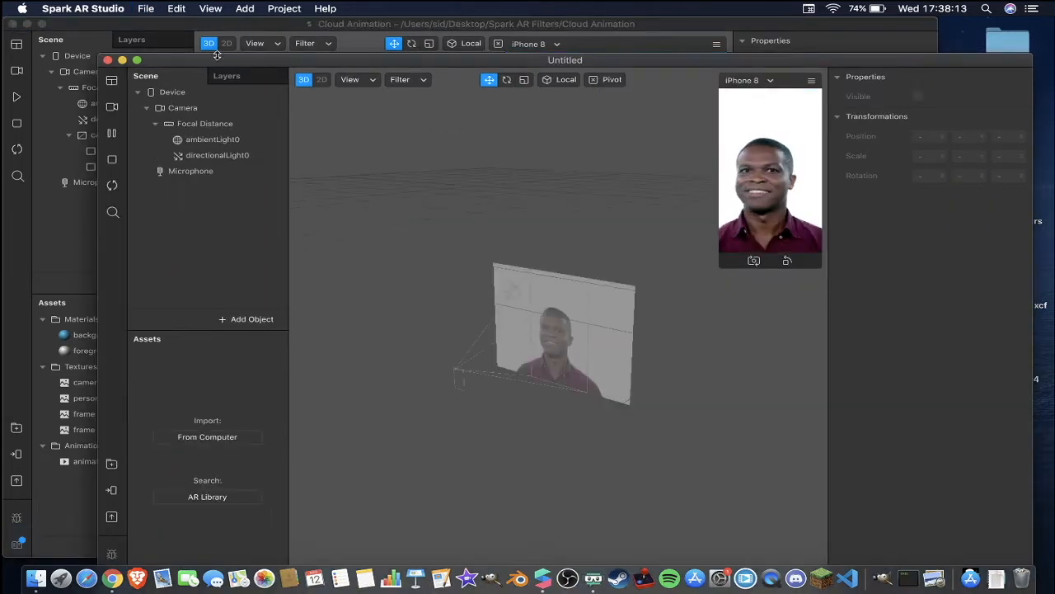
left_click_drag(217, 58, 100, 23)
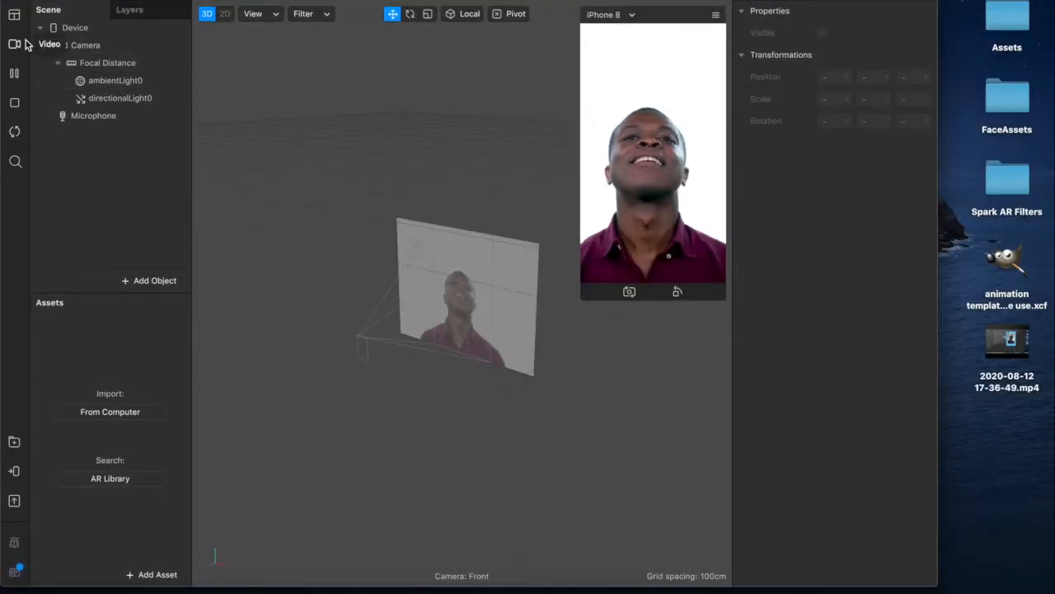
left_click(15, 44)
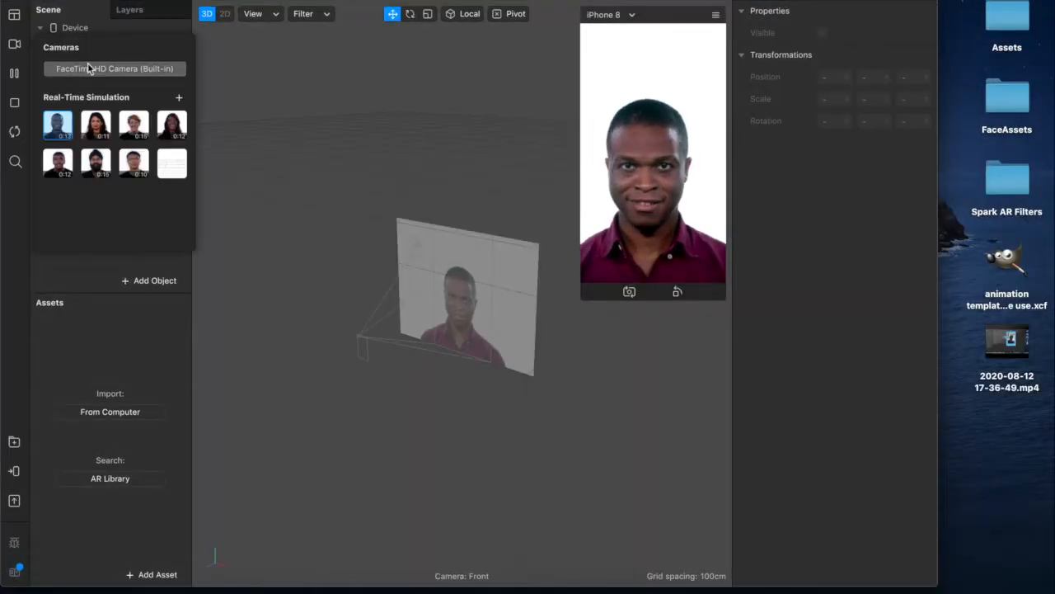
left_click(90, 68)
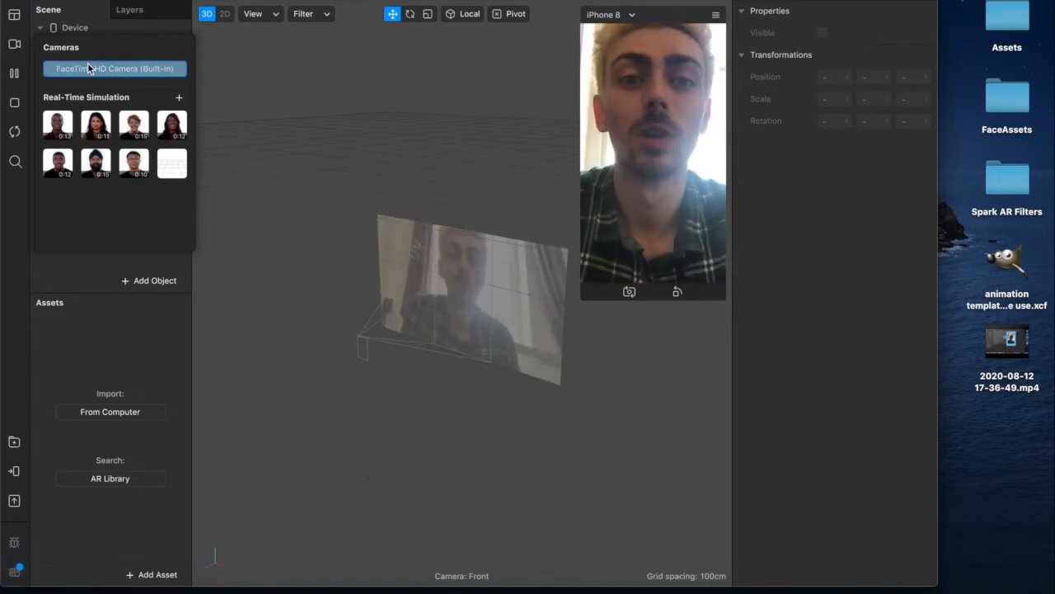
left_click(244, 146)
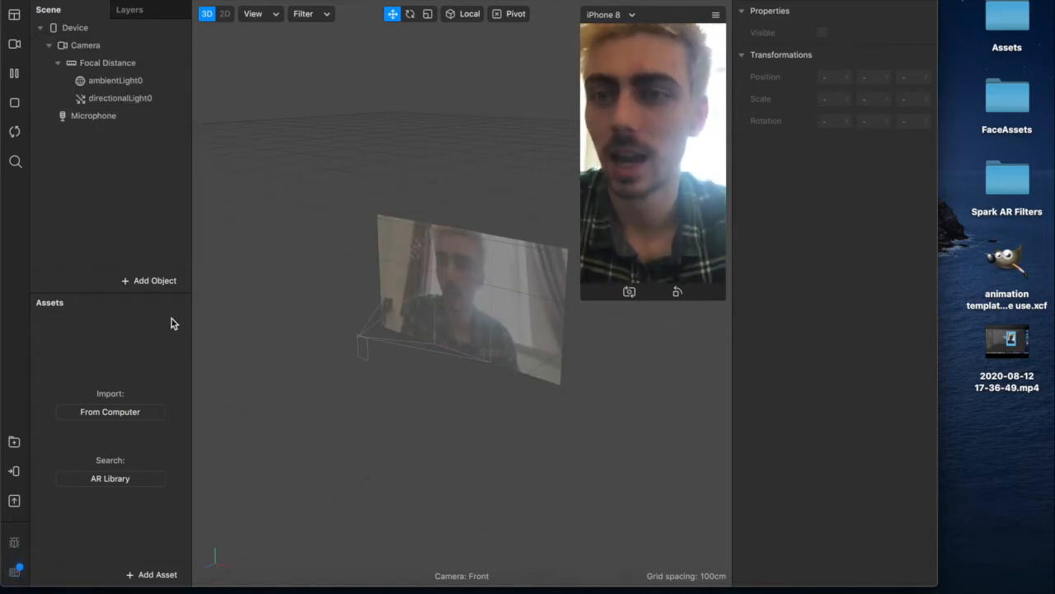
Step: Insert a rectangle into the scene and duplicate it on the same canvas
left_click(132, 282)
scroll(61, 483, "down", 3)
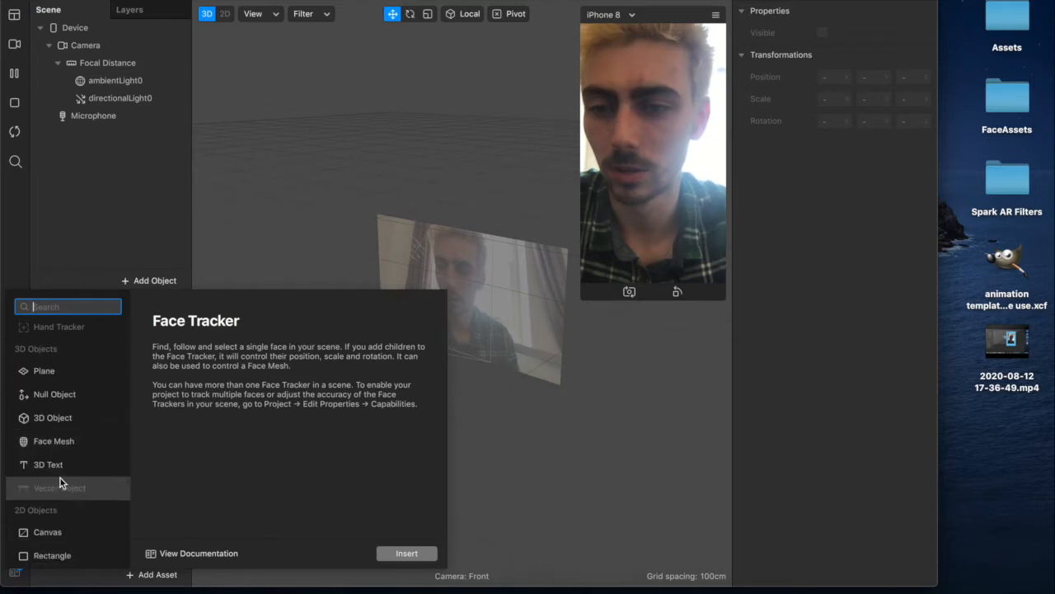
left_click(51, 555)
double_click(51, 560)
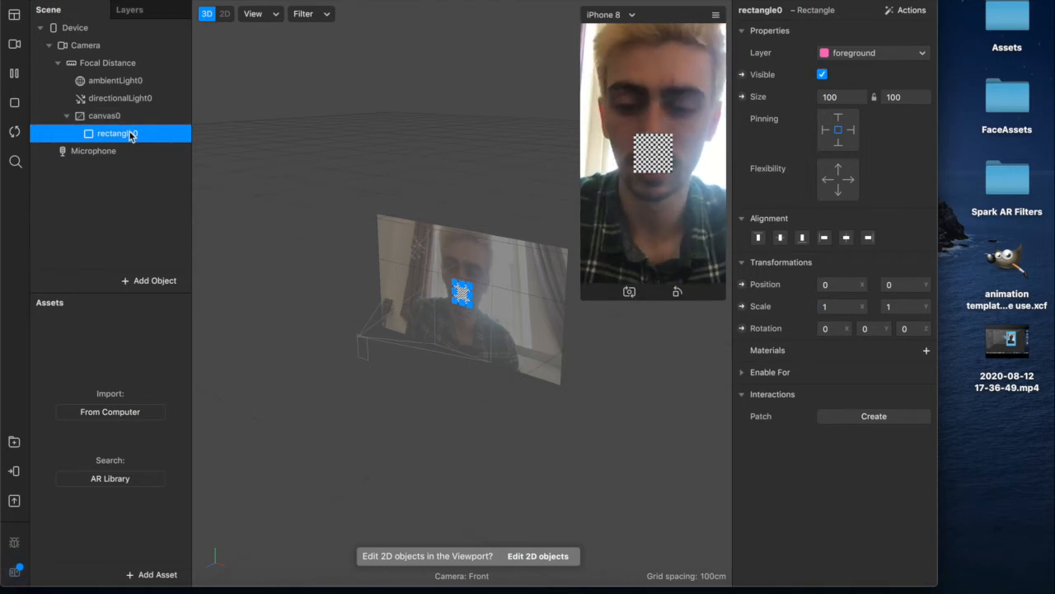
key("super+d")
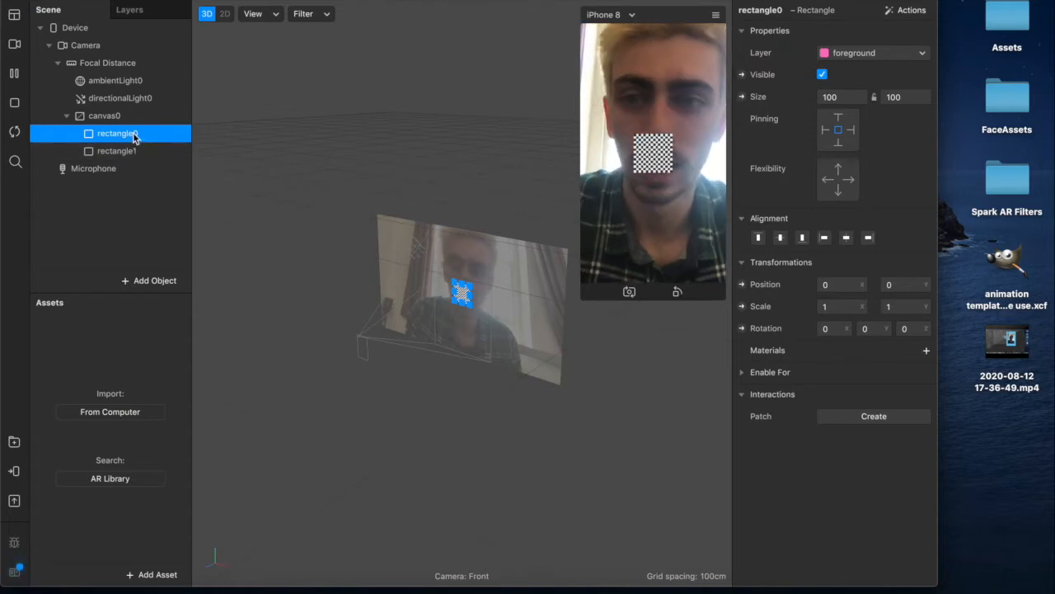
Step: Rename the first rectangle as background and the second one as foreground
double_click(135, 138)
type("backgro")
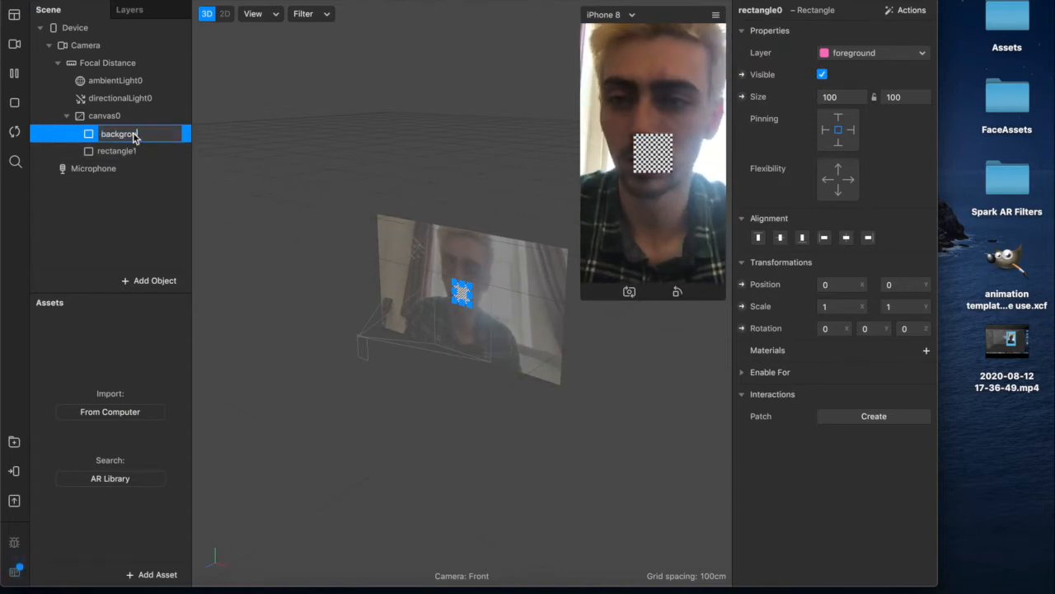
type("und")
key("Return")
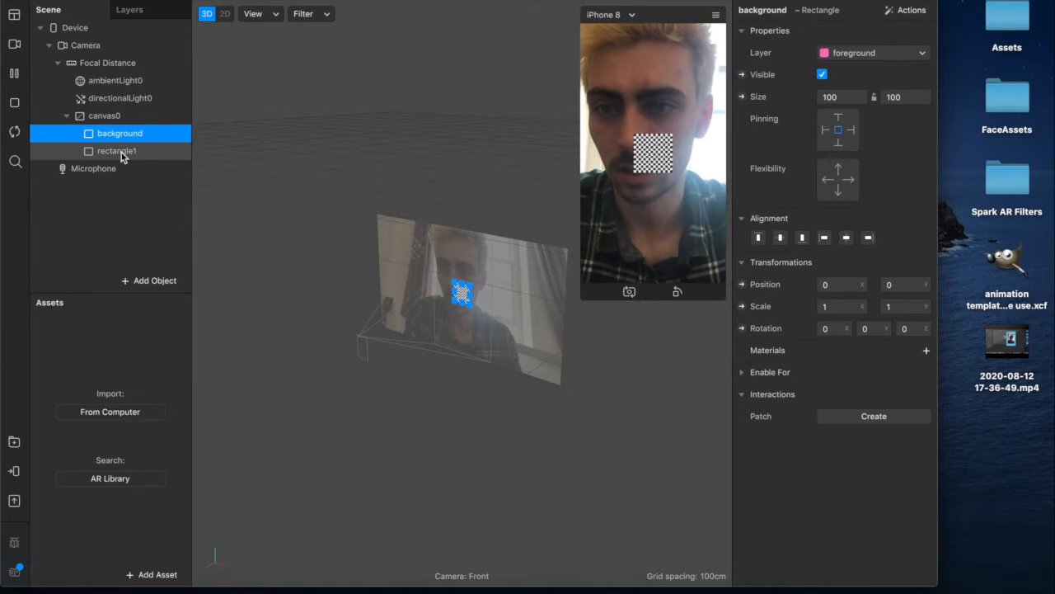
double_click(121, 152)
type("foreground")
key("Return")
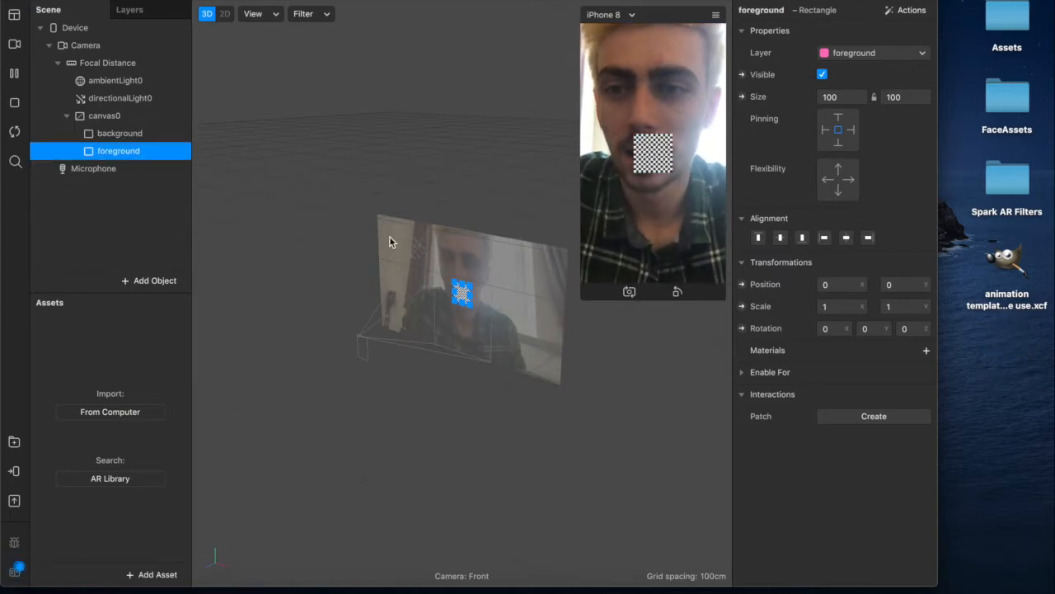
Step: Create a new material on the background rectangle and rename the material as background
left_click(105, 136)
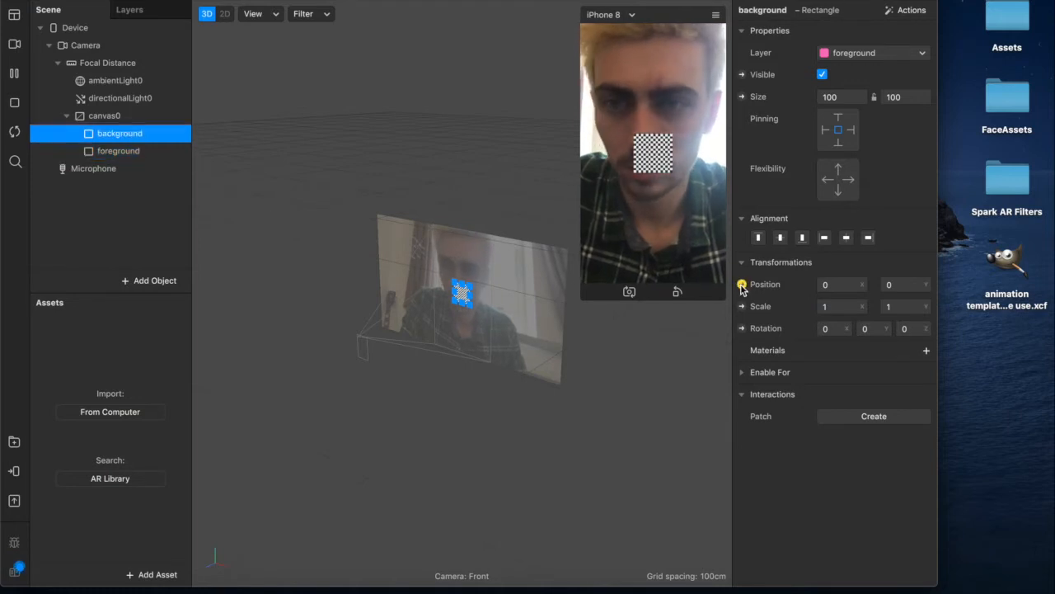
left_click(926, 353)
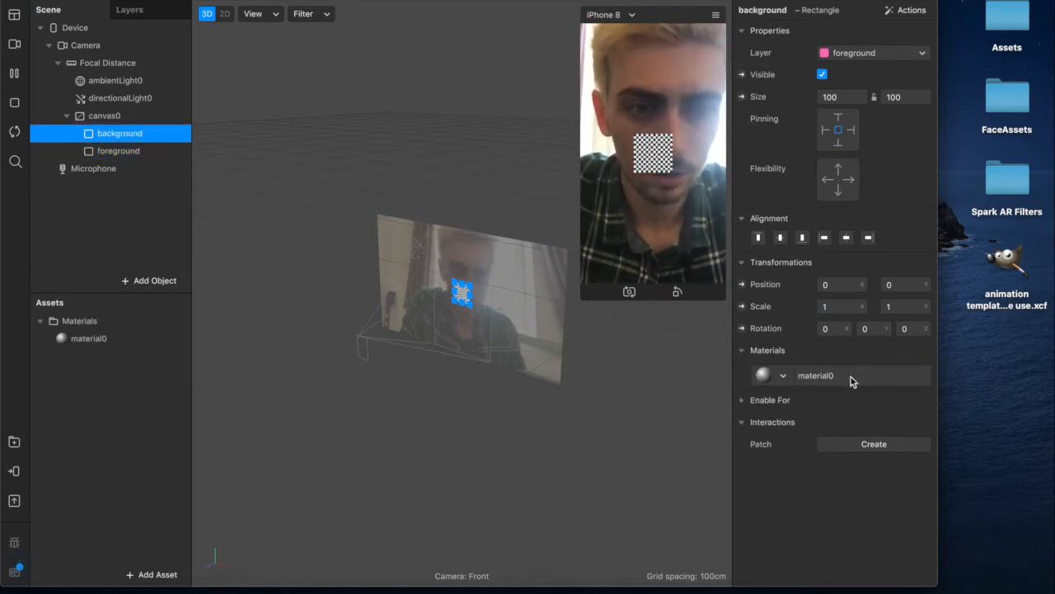
double_click(108, 339)
type("background")
key("Return")
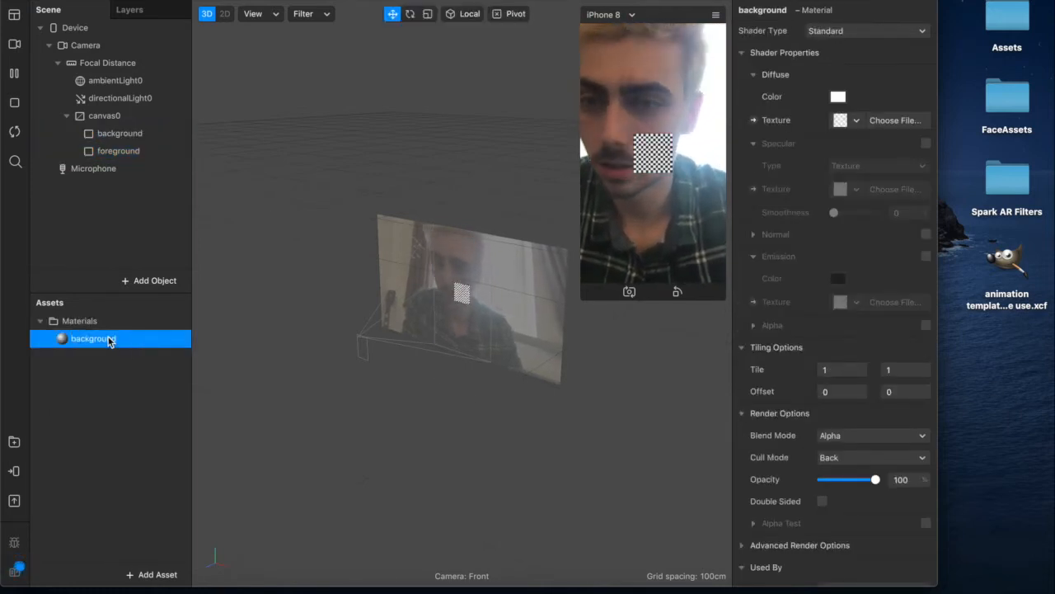
Step: Create a new material on the foreground rectangle and rename the material as foreground
left_click(108, 151)
left_click(926, 352)
left_click(873, 394)
double_click(85, 356)
type("fo")
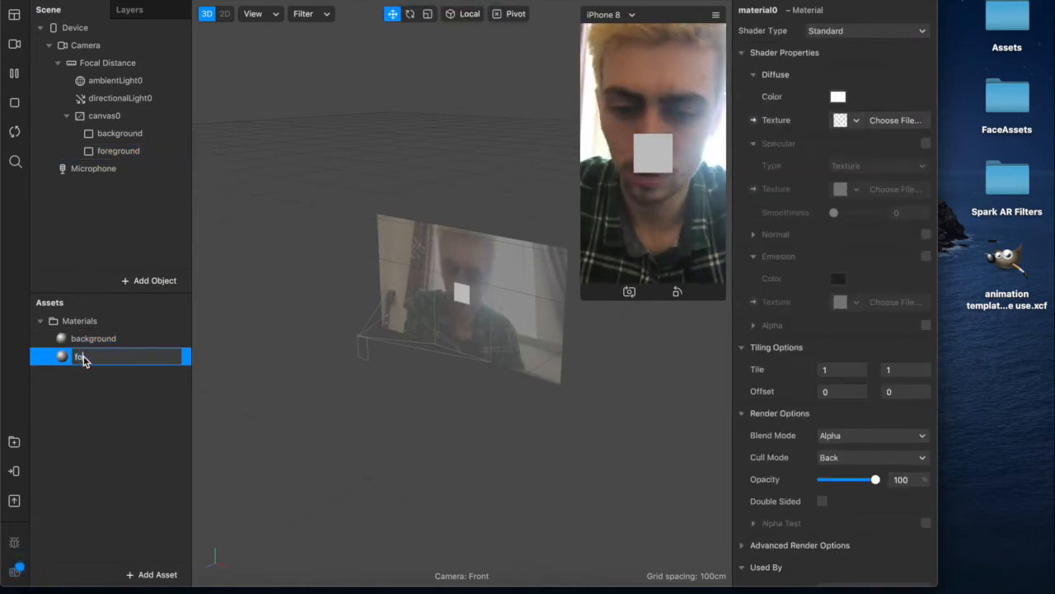
type("reground")
key("Return")
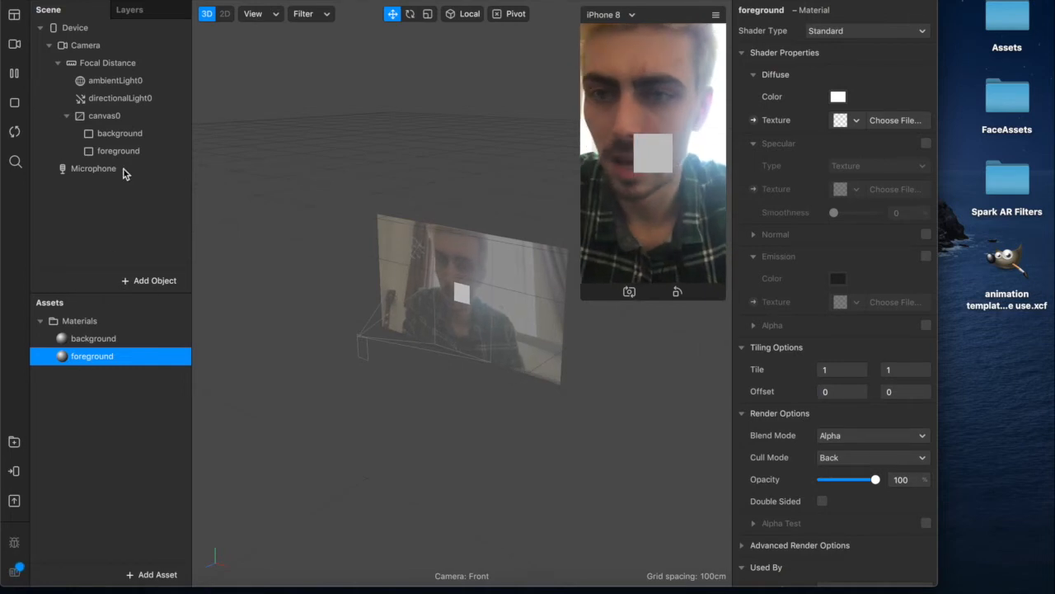
Step: Size the background rectangle to Fill Width and Fill Height so it covers the whole screen
left_click(119, 134)
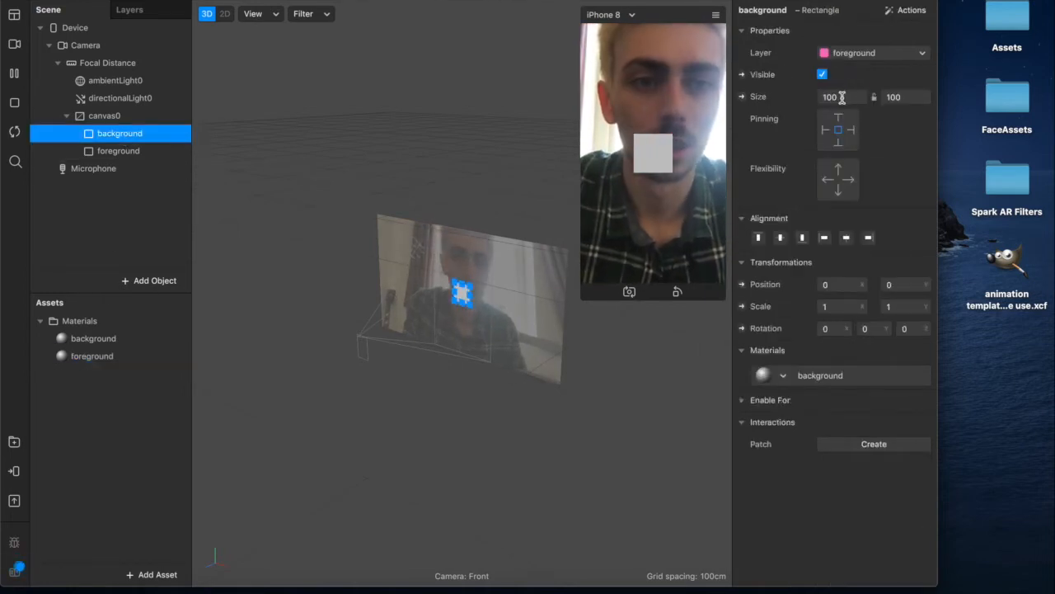
left_click(841, 98)
left_click(841, 118)
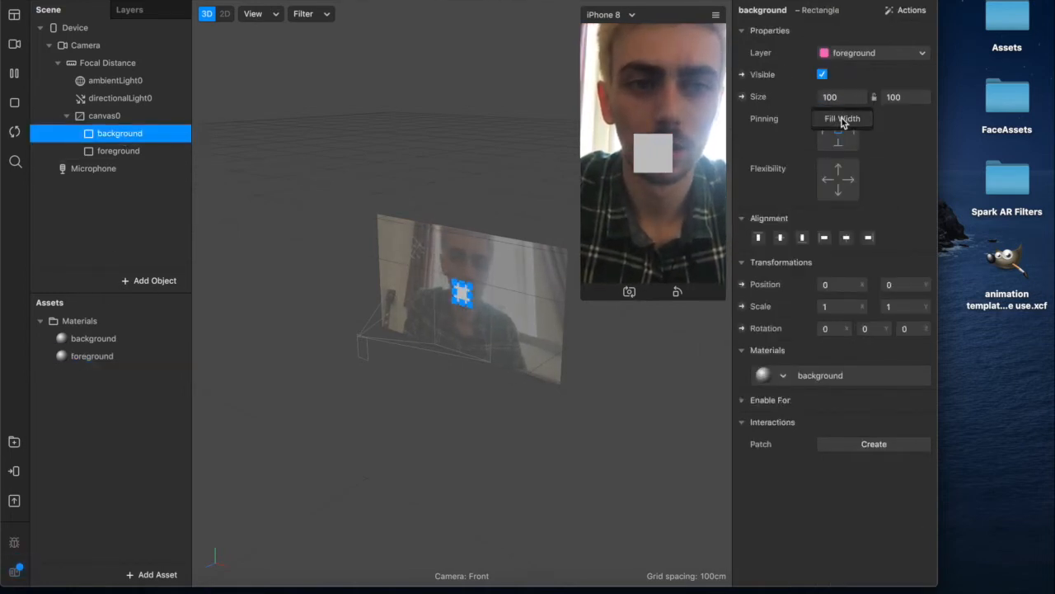
left_click(901, 96)
left_click(904, 120)
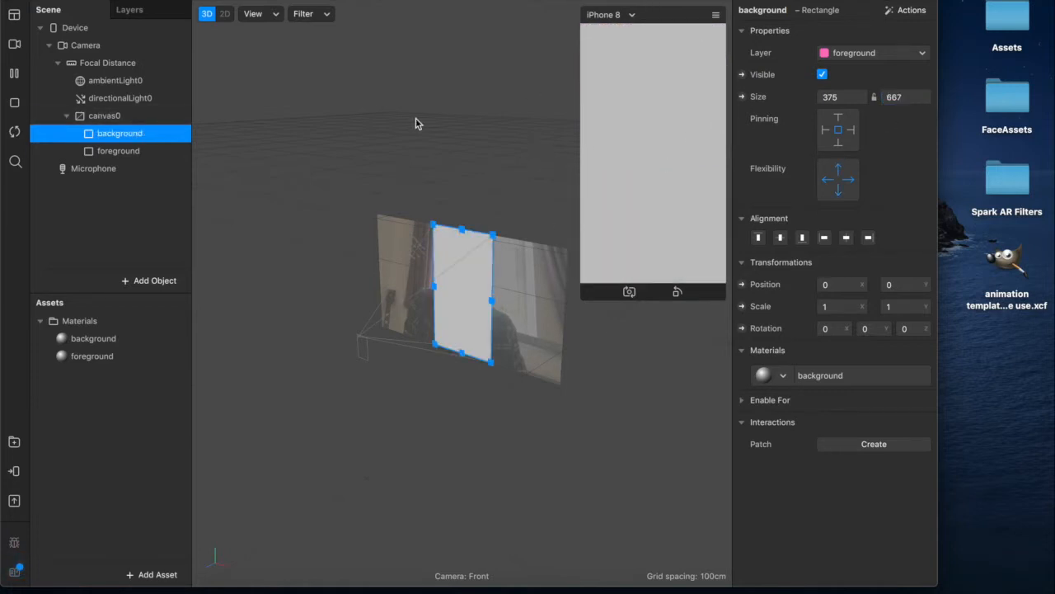
Step: Set the background material's diffuse color to a light sky blue from the pencil palette
left_click(115, 338)
left_click(834, 99)
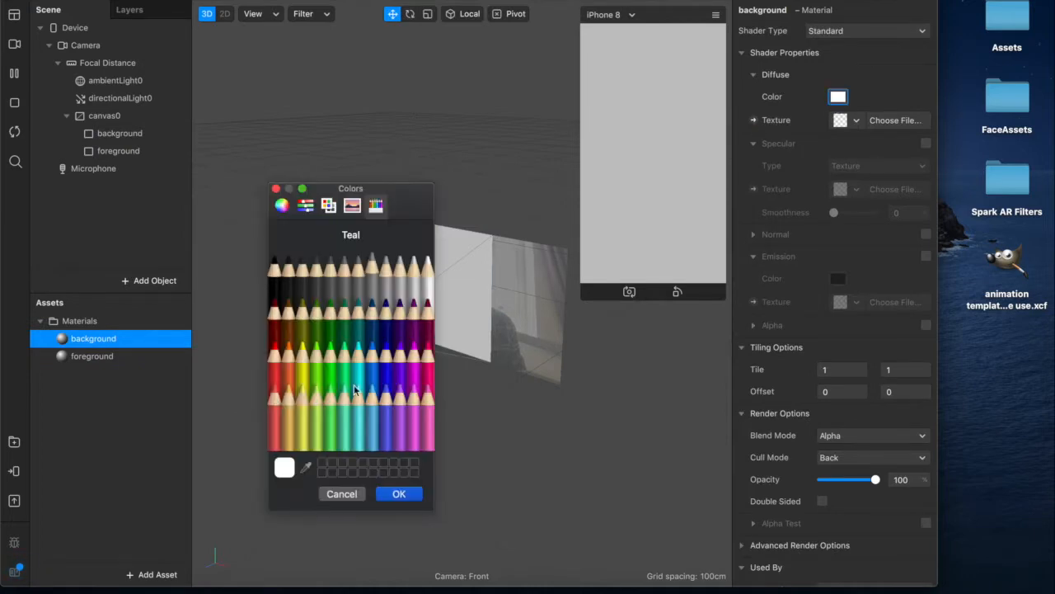
left_click(358, 425)
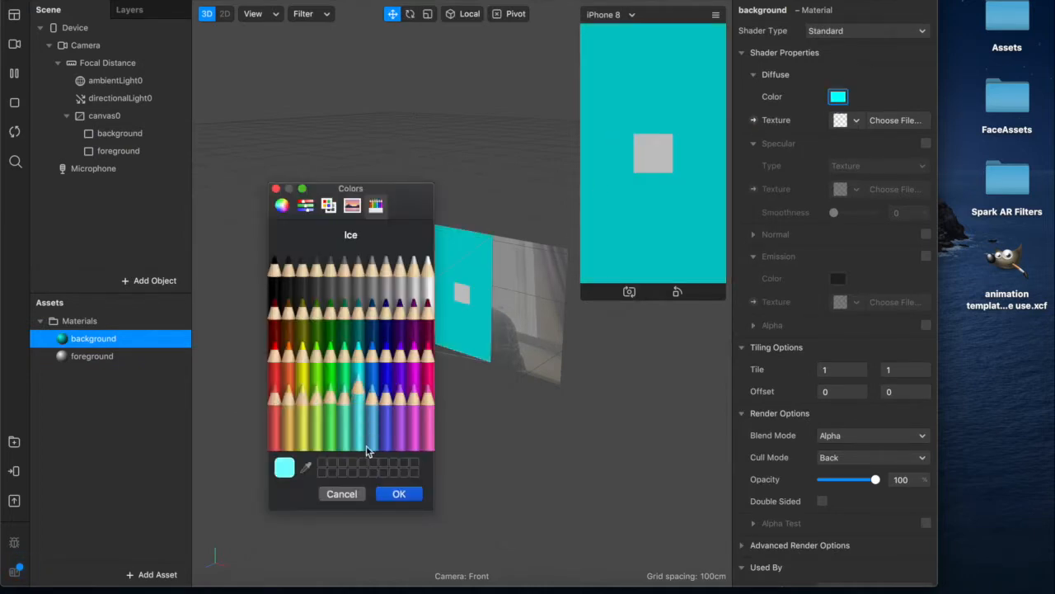
left_click(371, 404)
left_click(384, 492)
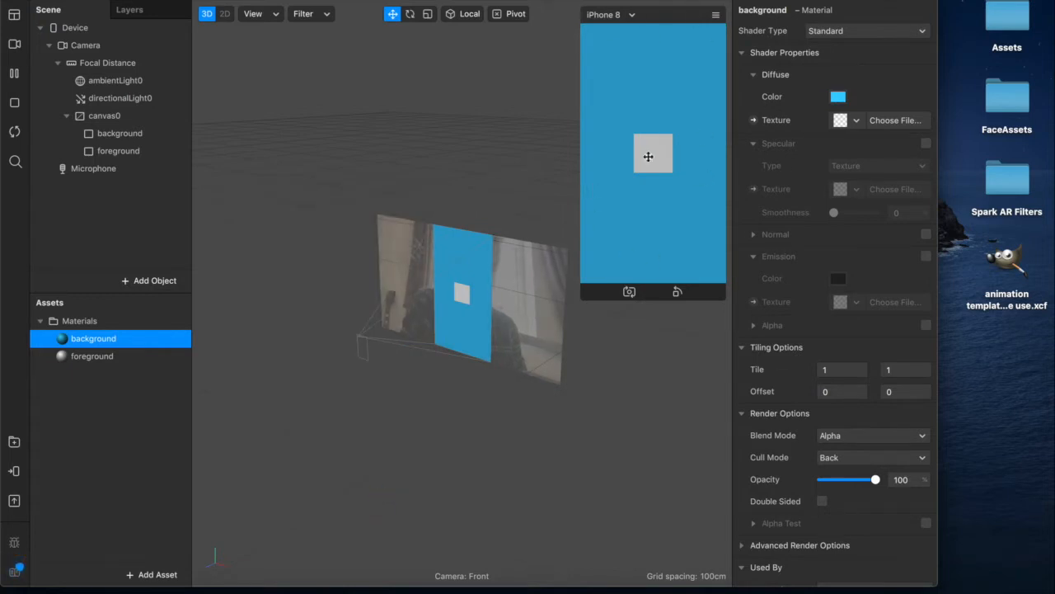
Step: Try to enlarge the foreground rectangle by hand in the 2D view, undo the resizing and return to the 3D view
left_click(132, 152)
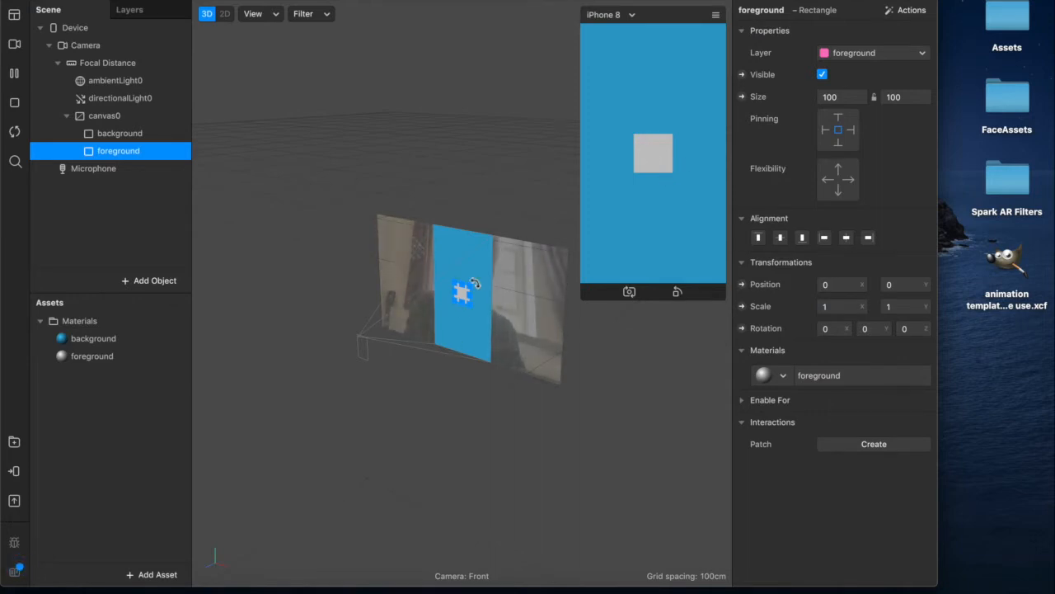
mouse_move(462, 291)
left_mouse_down()
mouse_move(471, 254)
mouse_move(431, 273)
mouse_move(462, 250)
mouse_move(461, 289)
left_mouse_up()
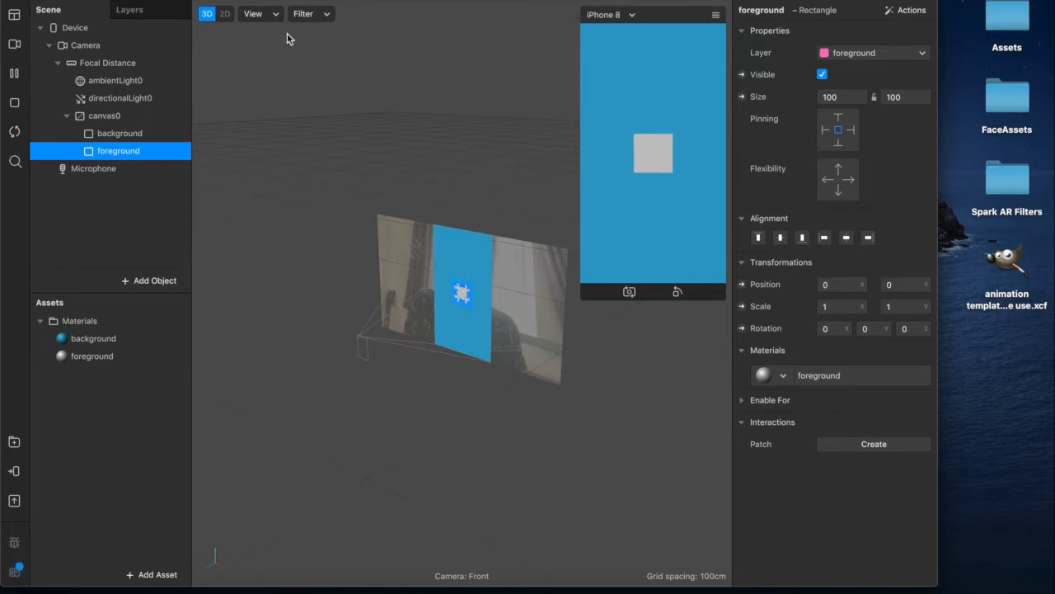
left_click(228, 15)
left_click_drag(465, 261, 472, 146)
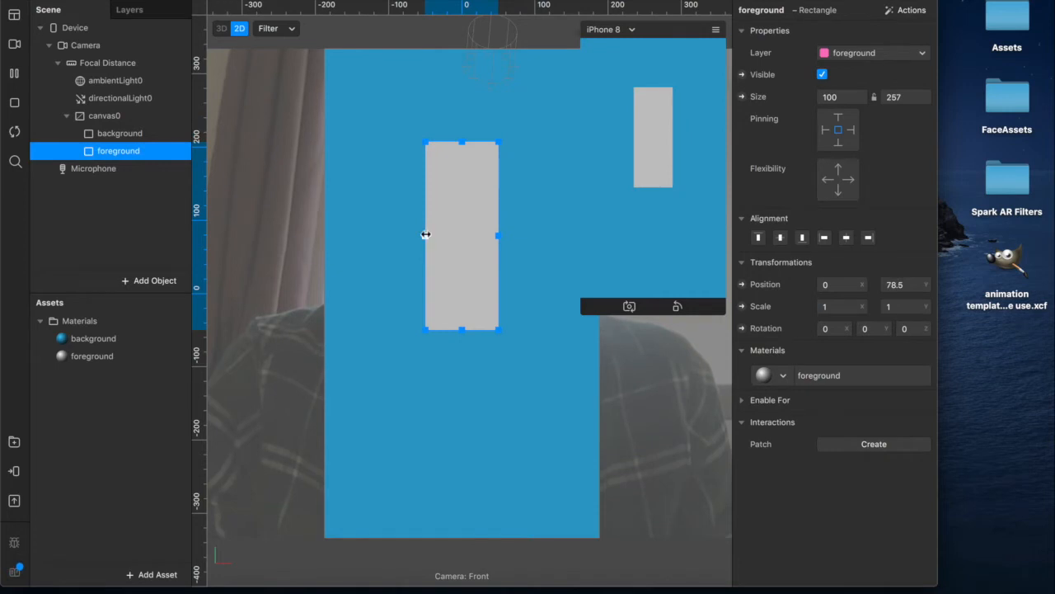
left_click_drag(426, 234, 349, 229)
key("super+z")
key("super+z")
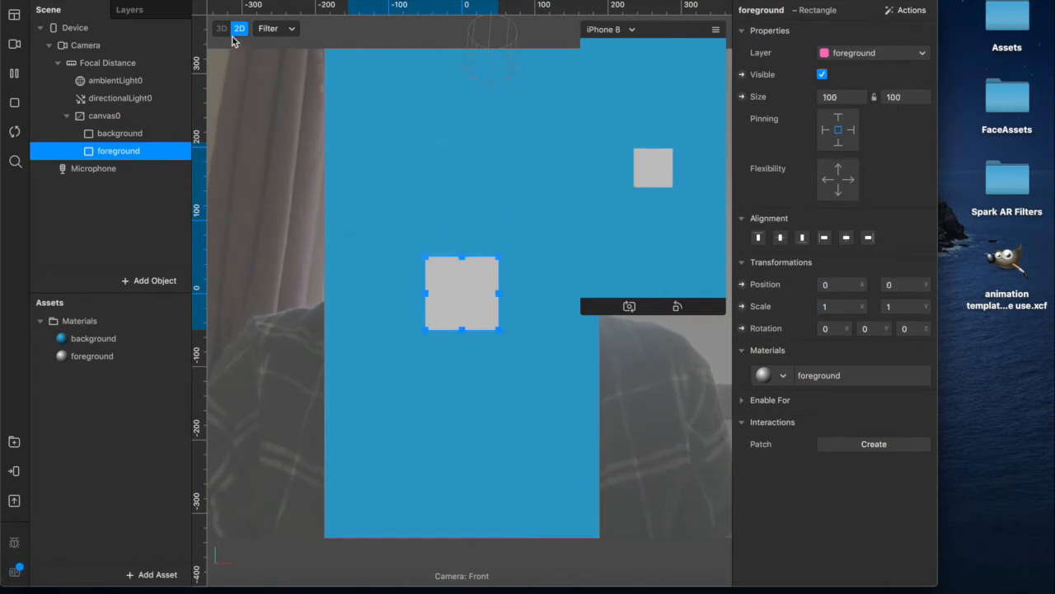
left_click(221, 28)
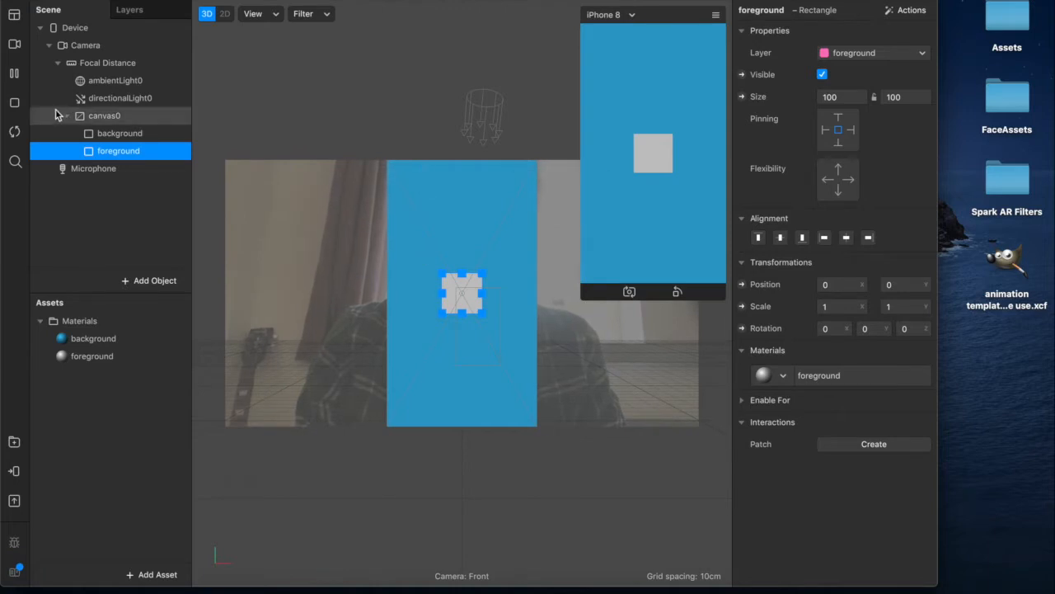
Step: Set the foreground rectangle's size to 187.5 wide by 333.5 high, half the background rectangle's dimensions
left_click(122, 133)
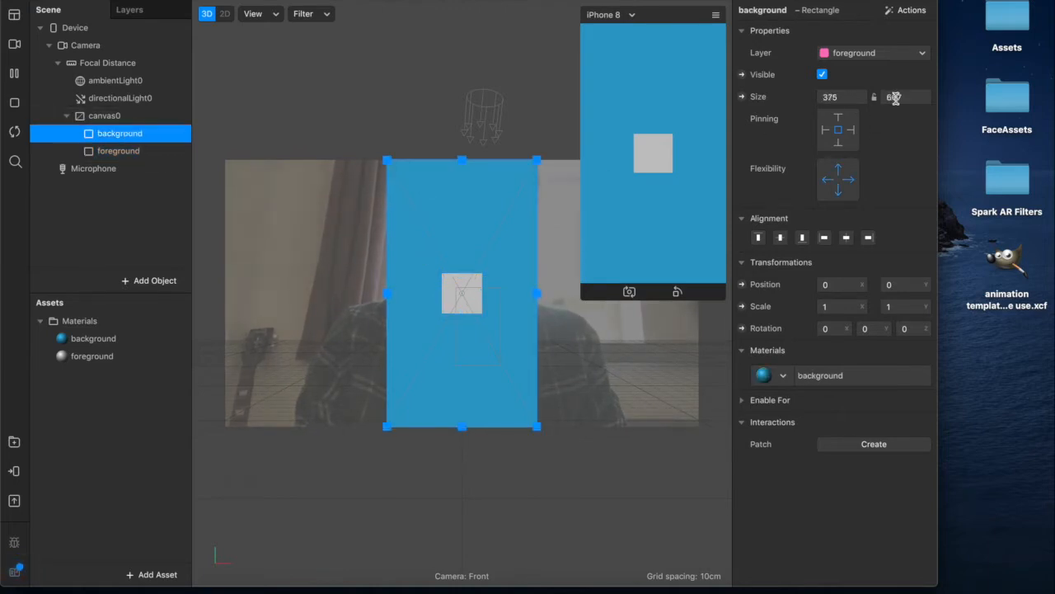
left_click(110, 151)
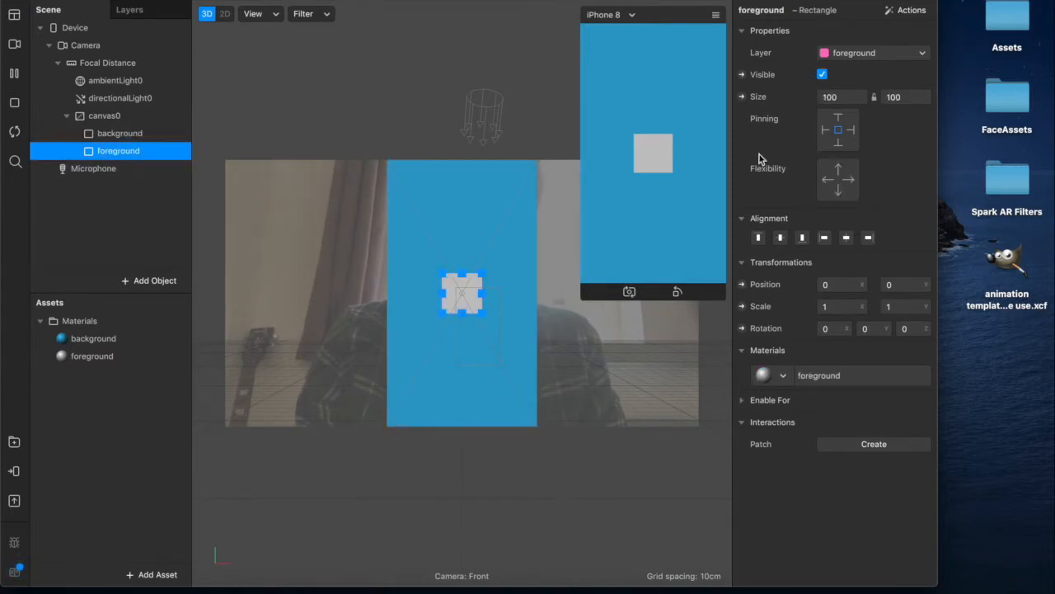
left_click(841, 97)
type("187.5")
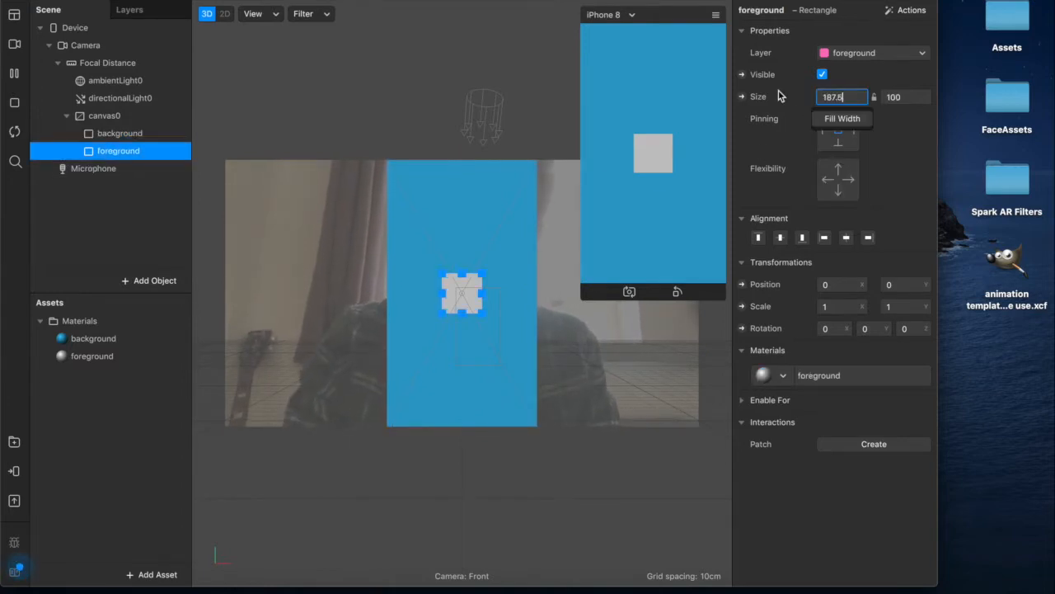
key("Return")
left_click(115, 133)
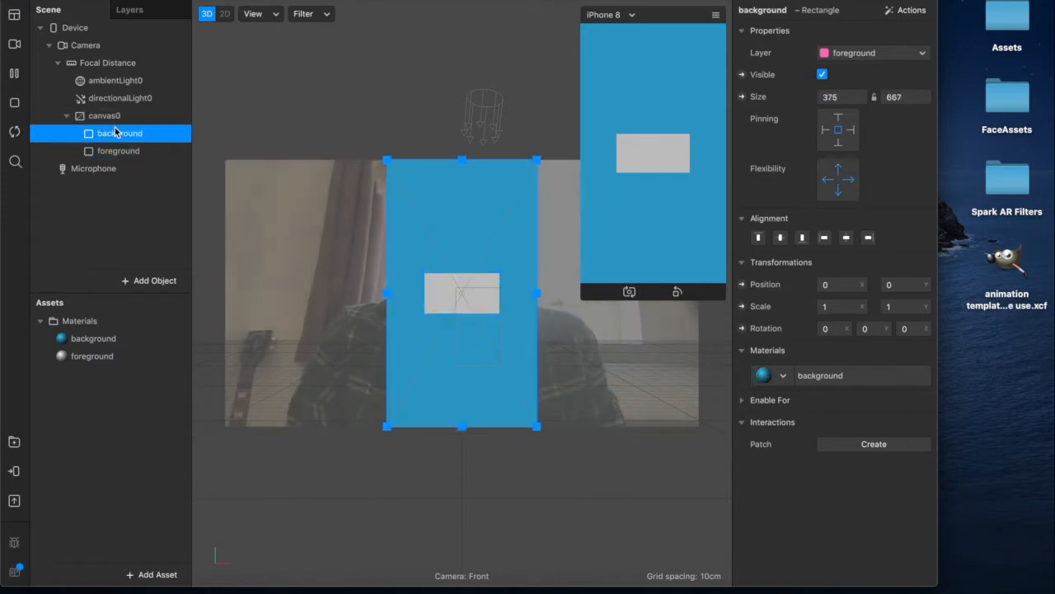
left_click(118, 151)
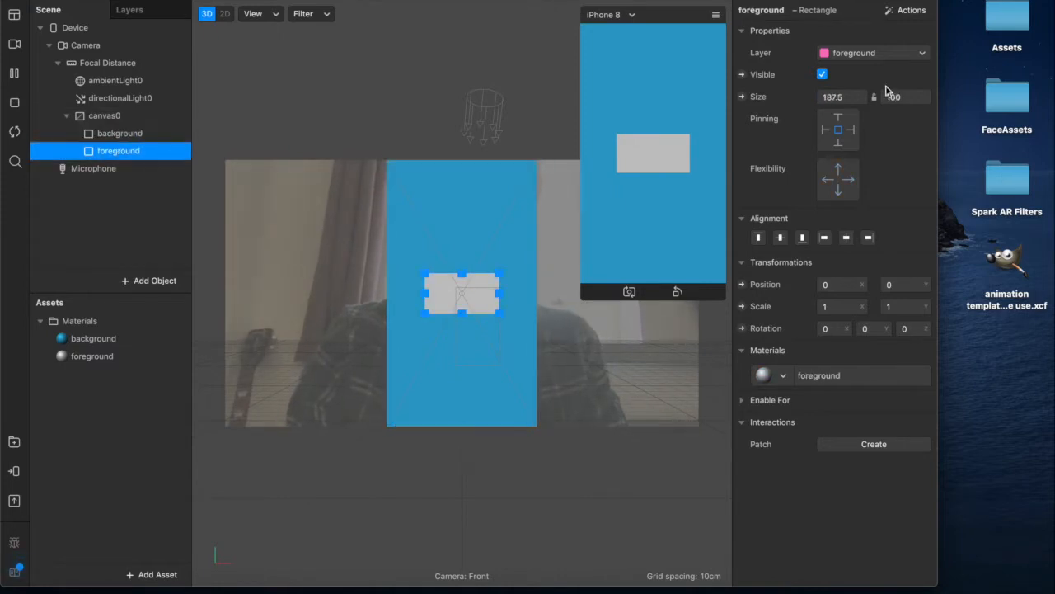
left_click(907, 96)
type("333.5")
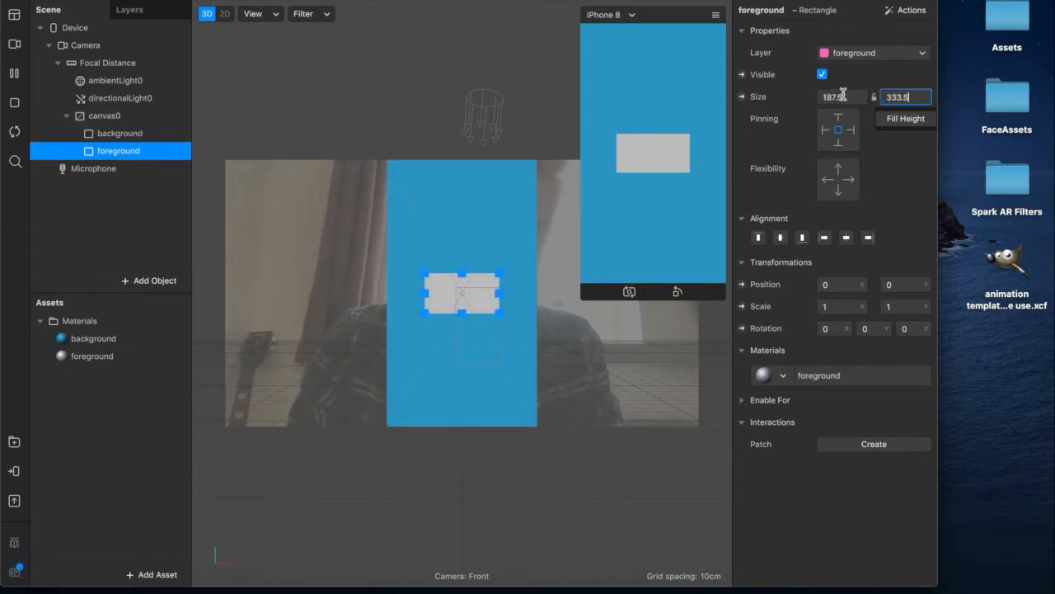
key("Return")
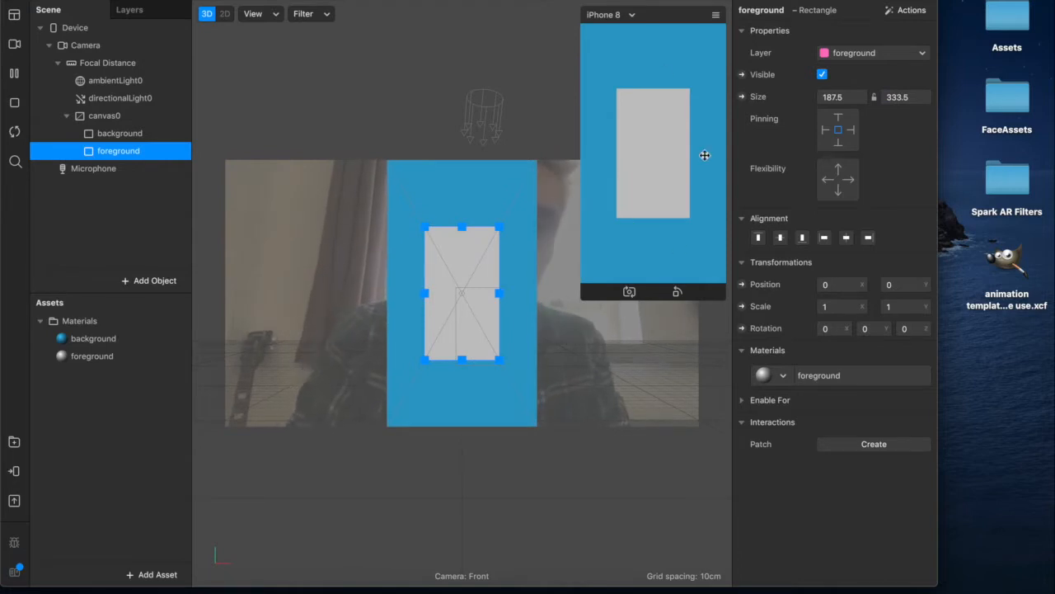
Step: Change the shader type of both the background and foreground materials to Flat
left_click(104, 345)
left_click(99, 355, "shift")
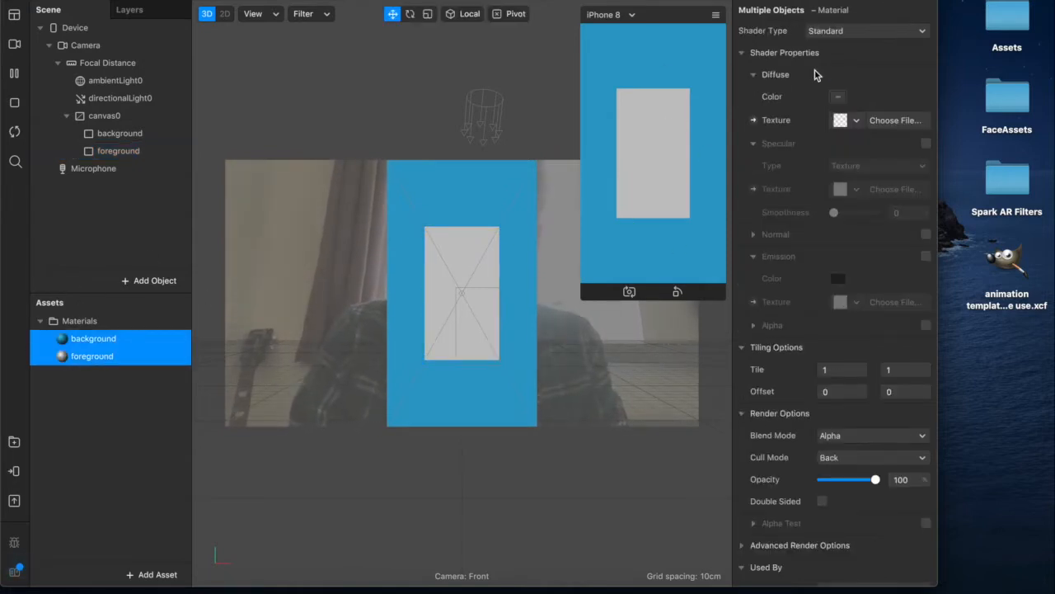
left_click(849, 32)
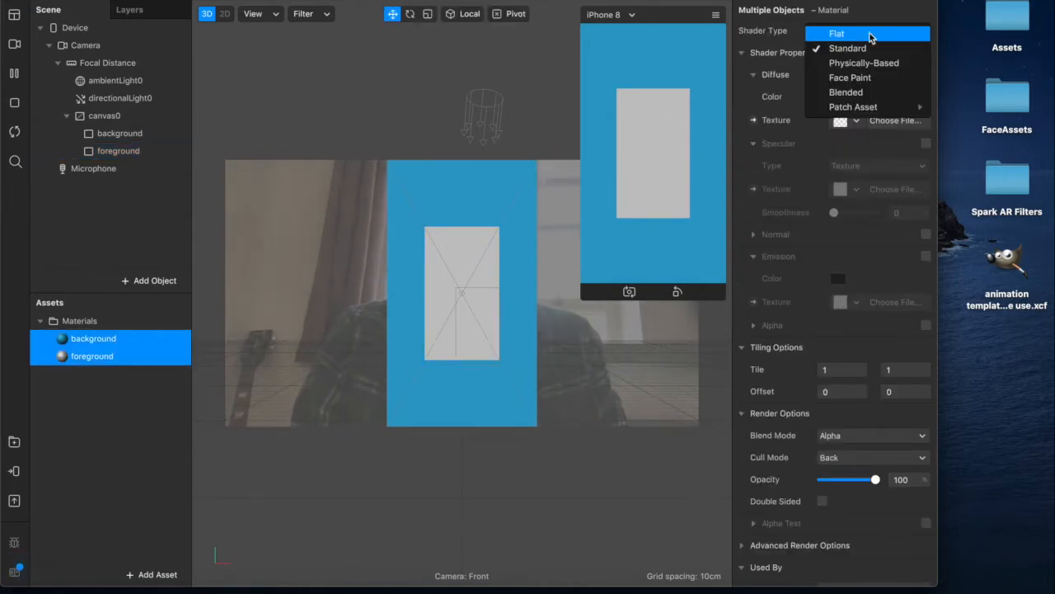
left_click(848, 34)
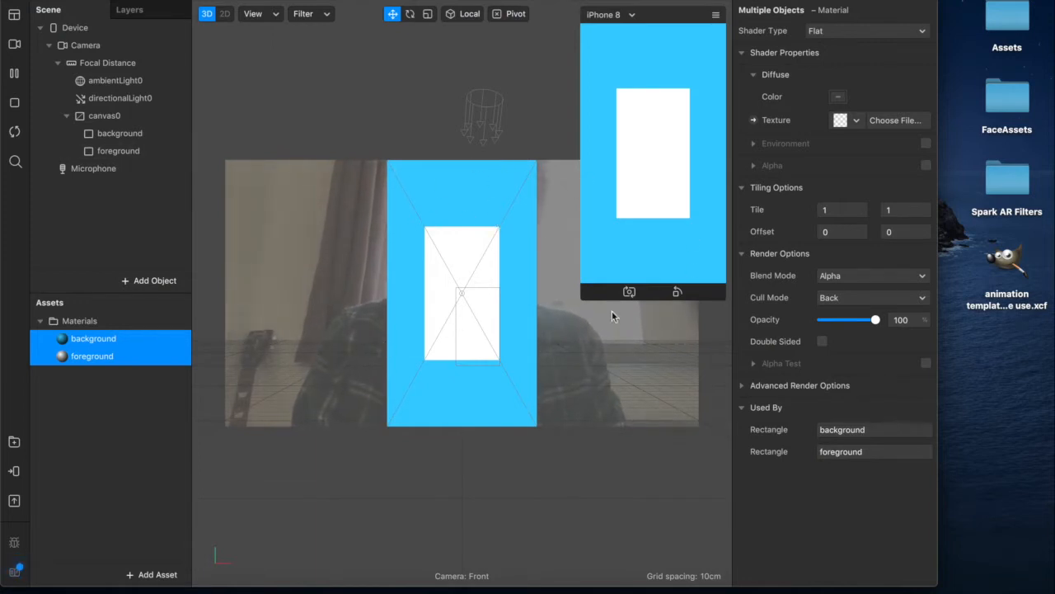
left_click(623, 507)
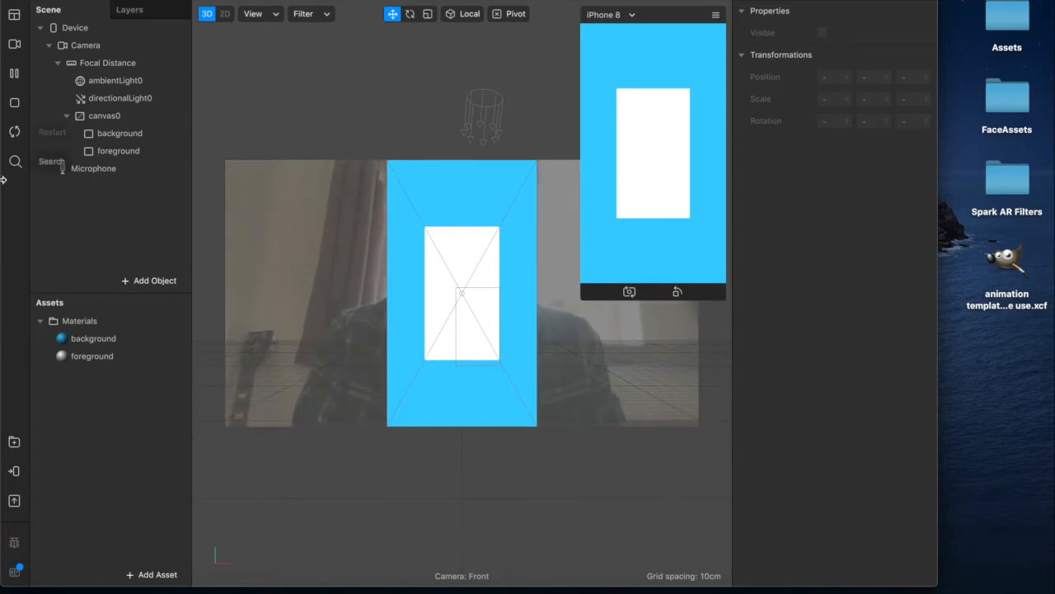
Step: Add a person segmentation mask texture and an extracted camera texture to the Camera
double_click(98, 339)
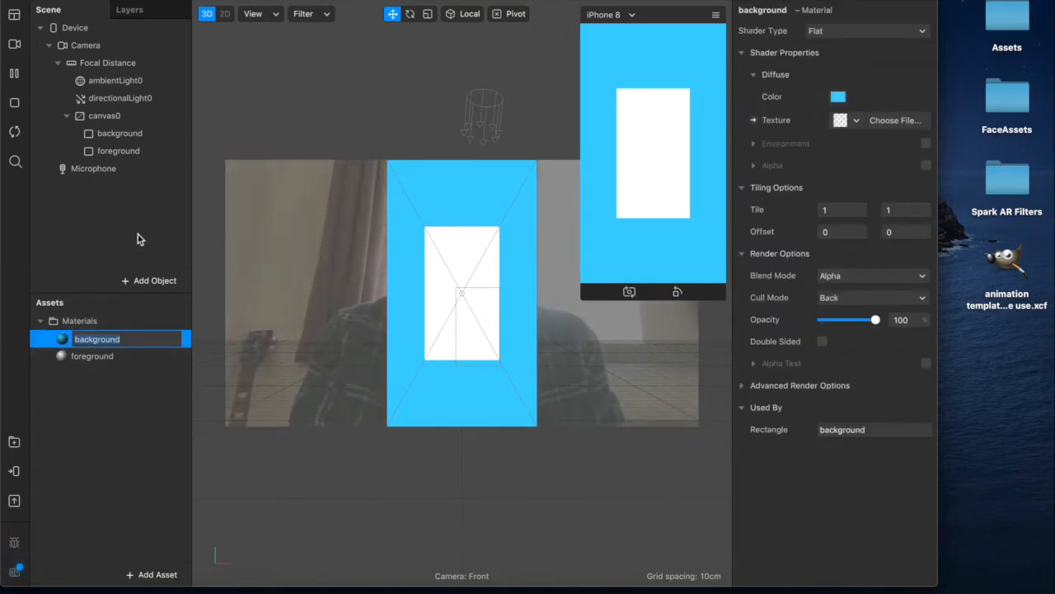
left_click(99, 355)
left_click(91, 44)
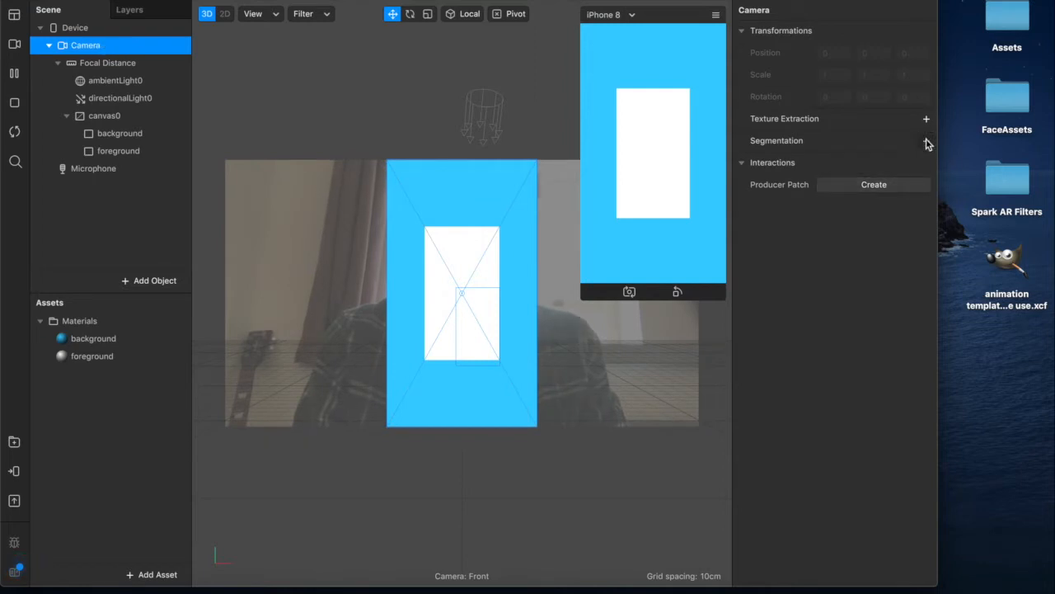
left_click(926, 141)
left_click(926, 119)
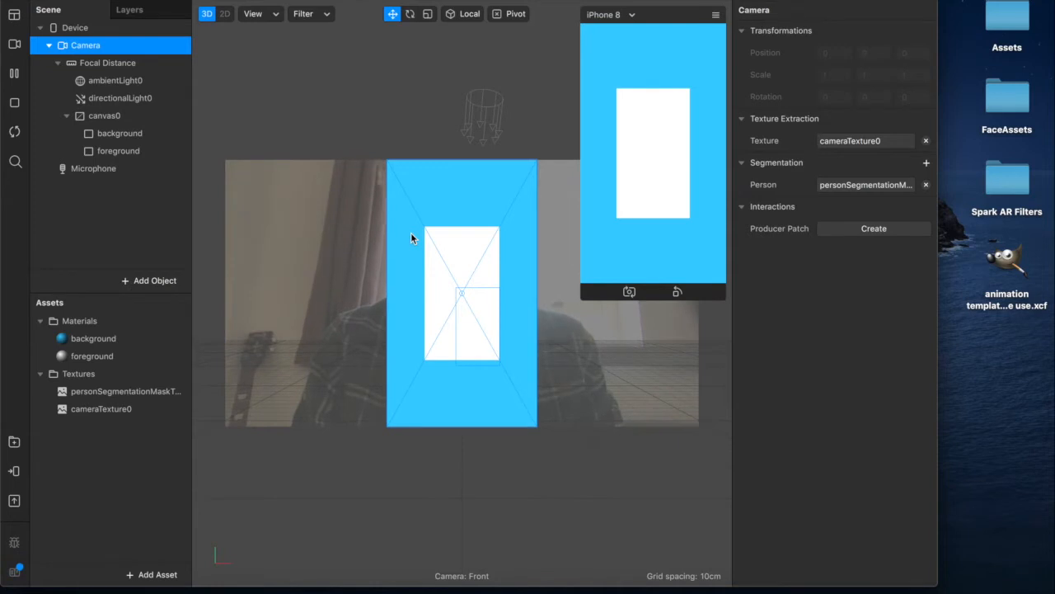
Step: Assign cameraTexture0 as the foreground material's diffuse texture and enlarge the iPhone 8 preview
left_click(91, 355)
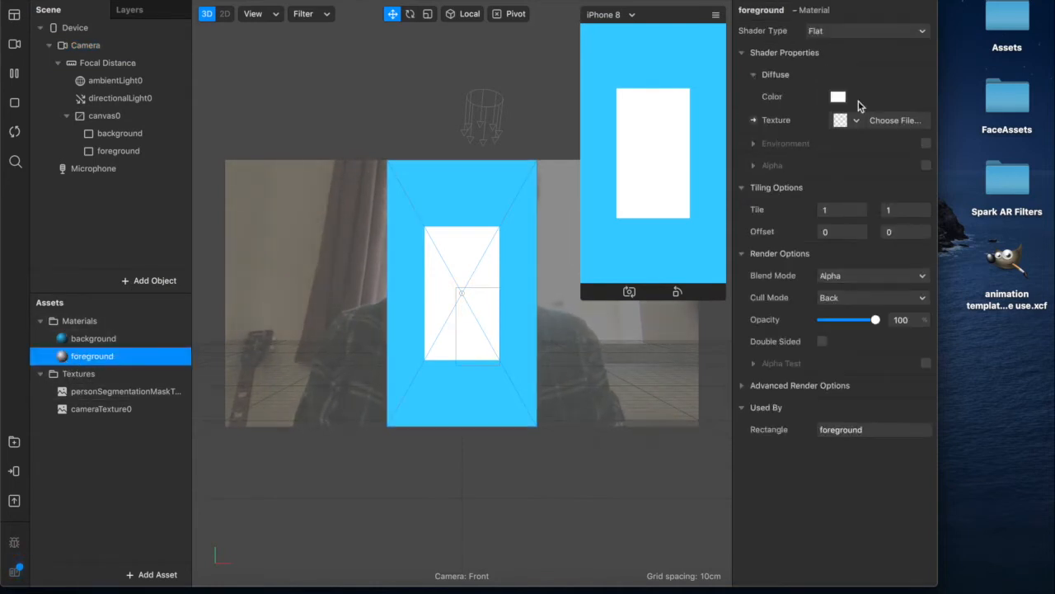
left_click(844, 121)
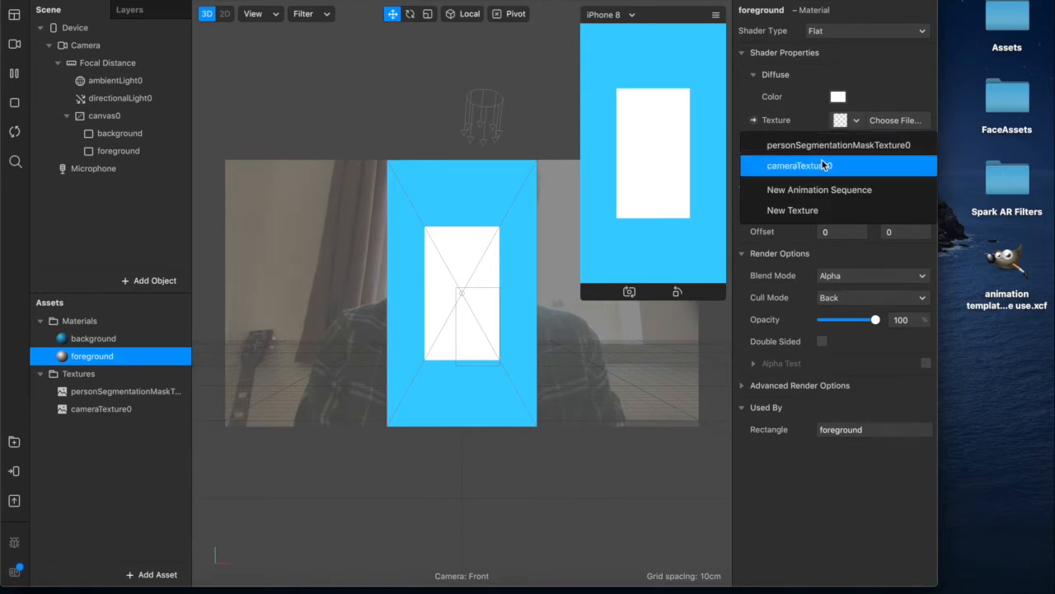
left_click(822, 165)
left_click_drag(581, 285, 466, 403)
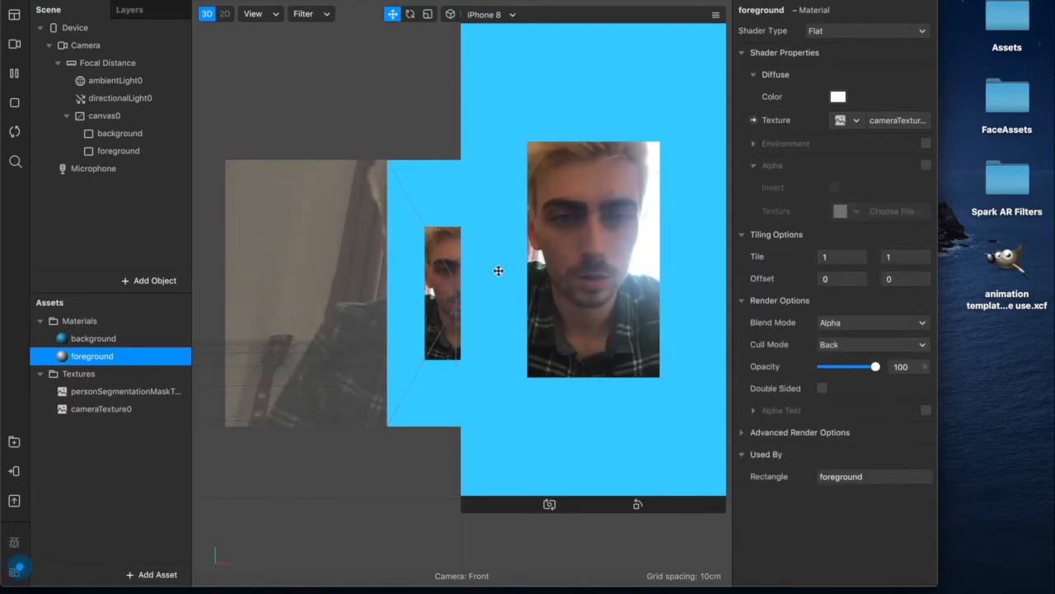
Step: Try personSegmentationMaskTexture0 as the foreground material's alpha texture, switch alpha off again and clear the selection
left_click(926, 165)
left_click(856, 213)
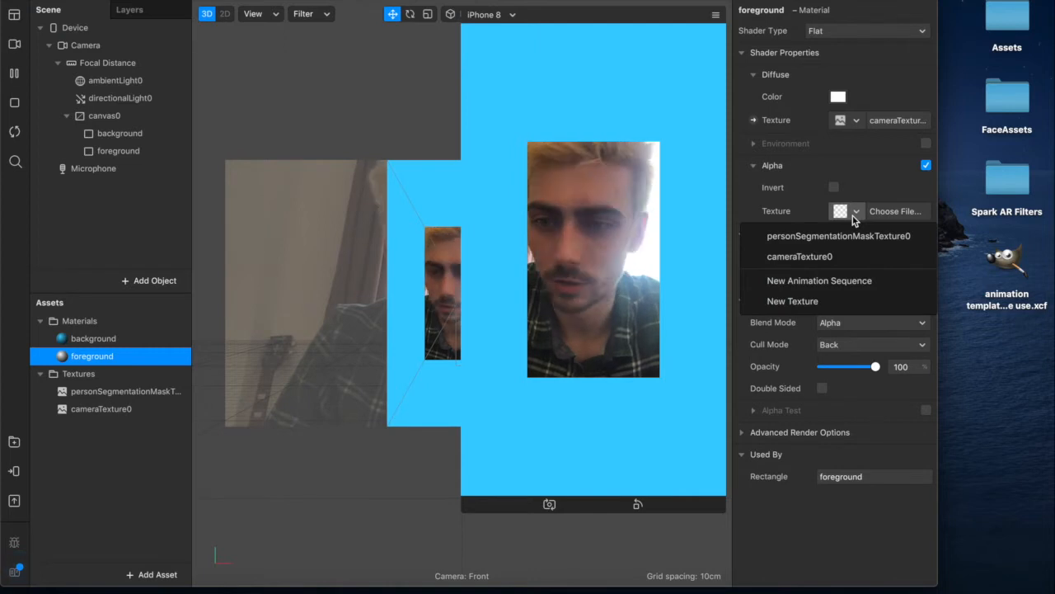
left_click(820, 241)
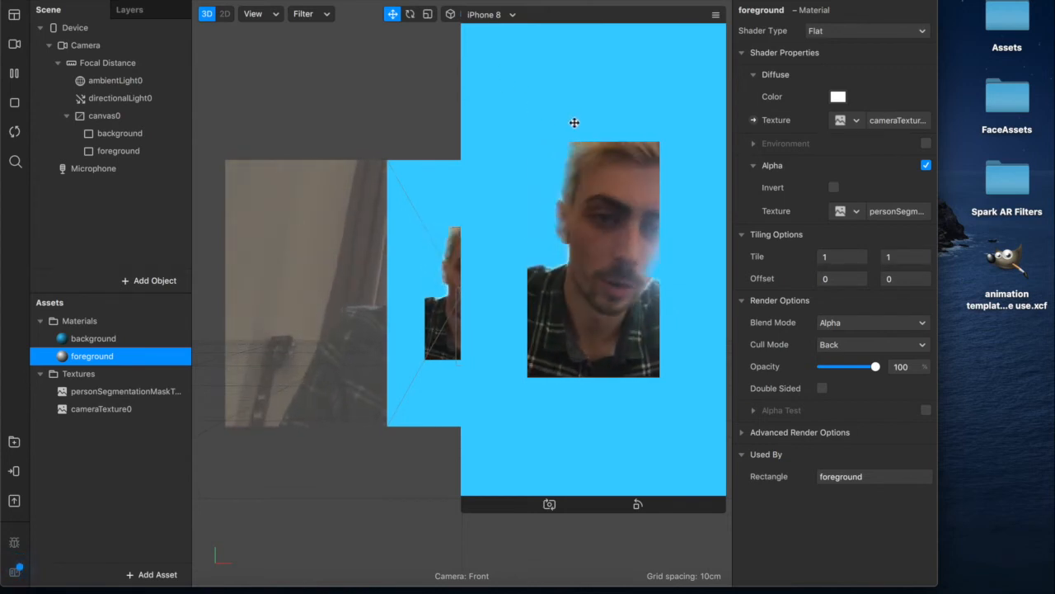
left_click(925, 166)
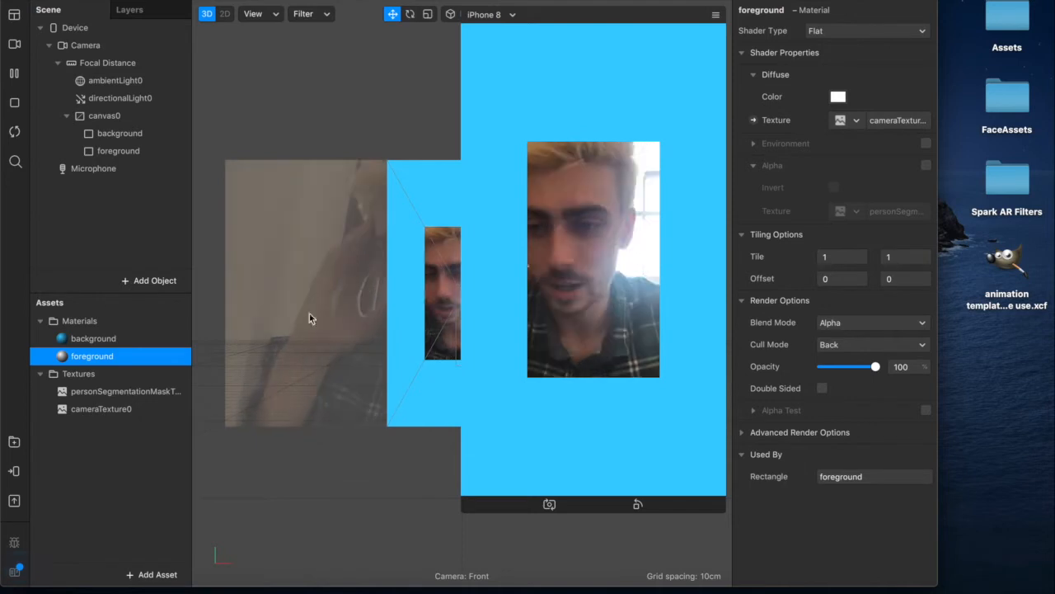
left_click(105, 484)
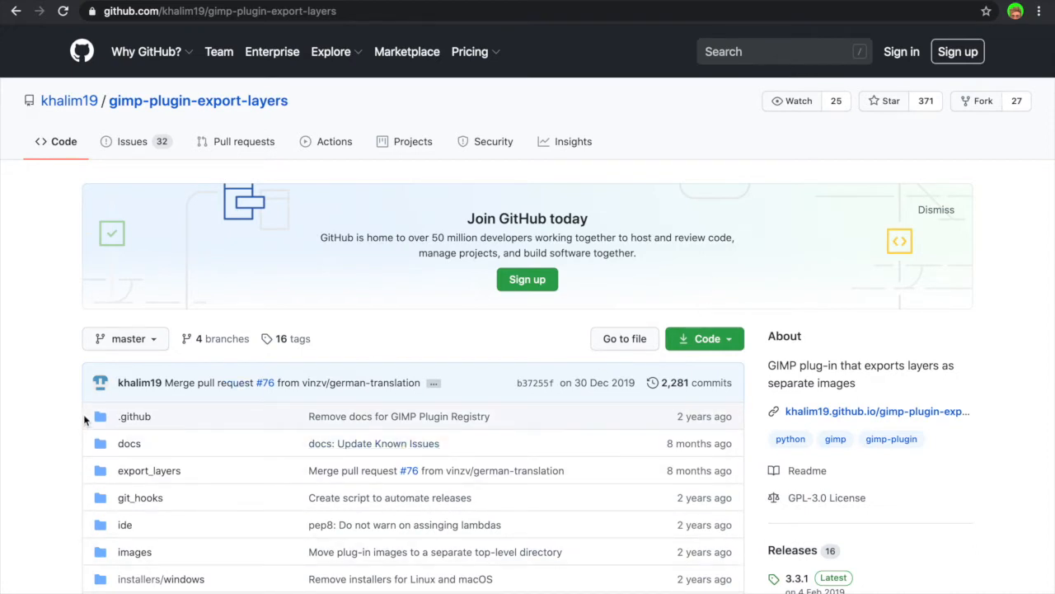
Step: Examine the gimp-plugin-export-layers repository on GitHub, including its code download options, file list and README
scroll(36, 371, "down", 2)
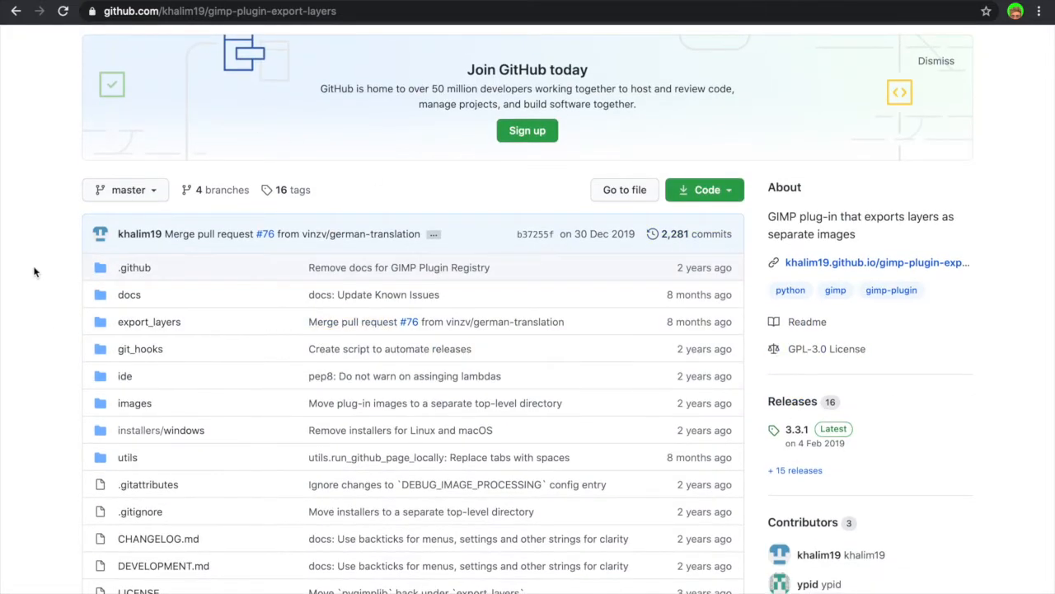
scroll(33, 270, "up", 2)
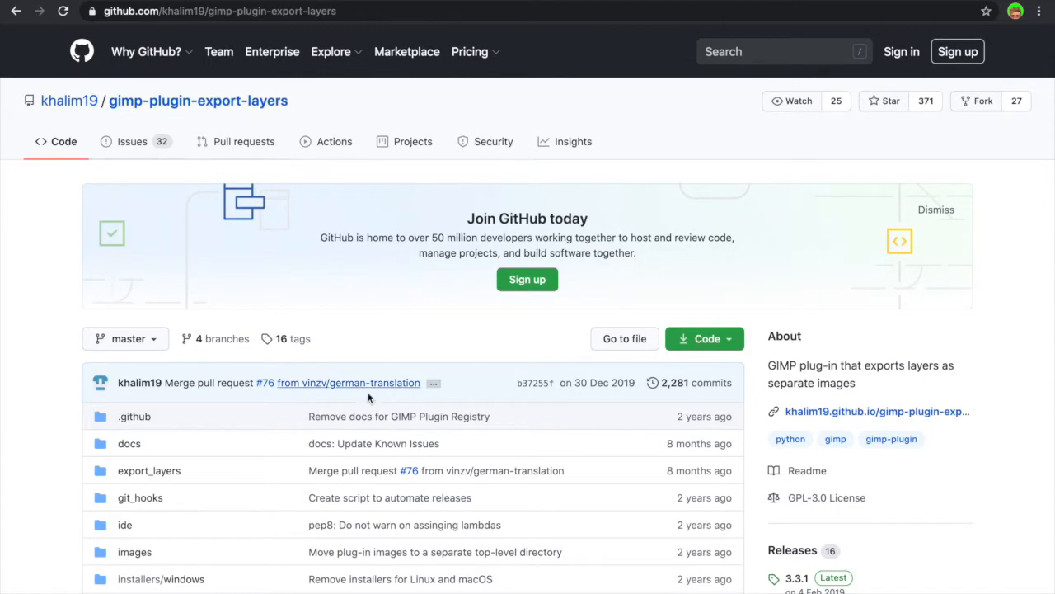
left_click(710, 339)
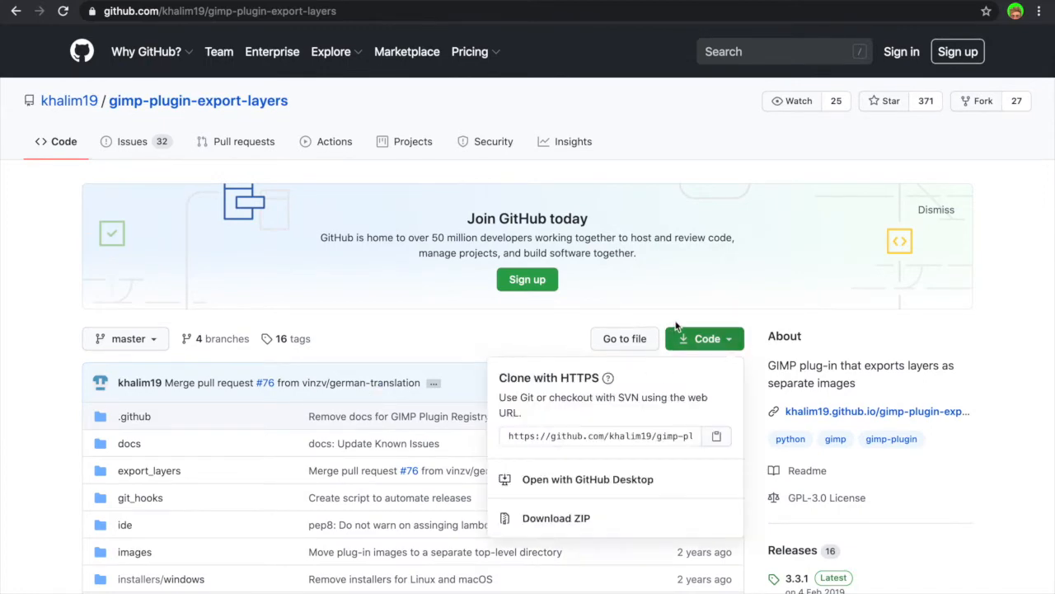
left_click(23, 399)
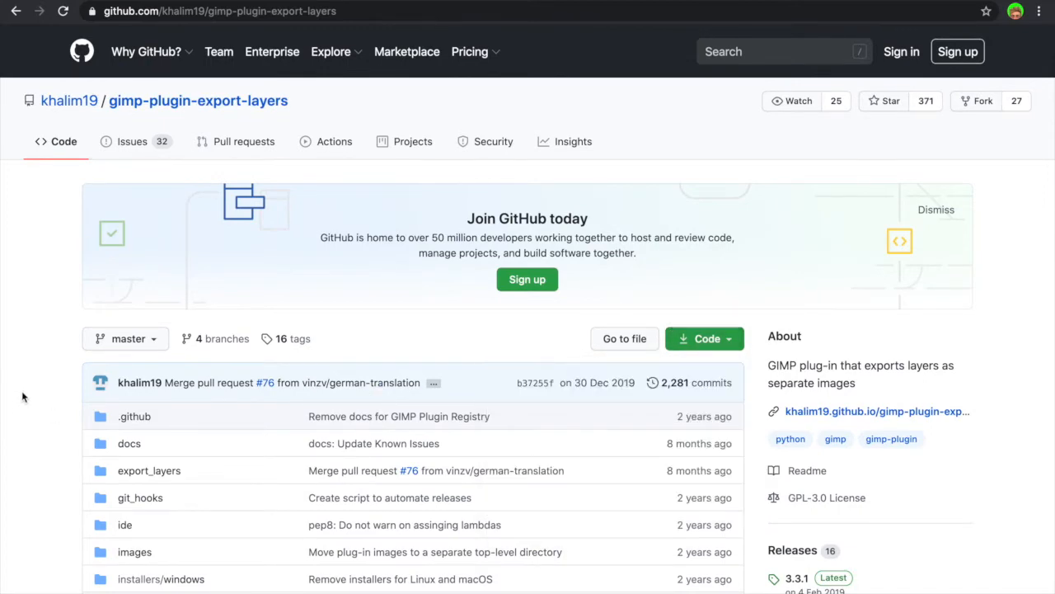
scroll(23, 399, "down", 3)
scroll(175, 537, "down", 2)
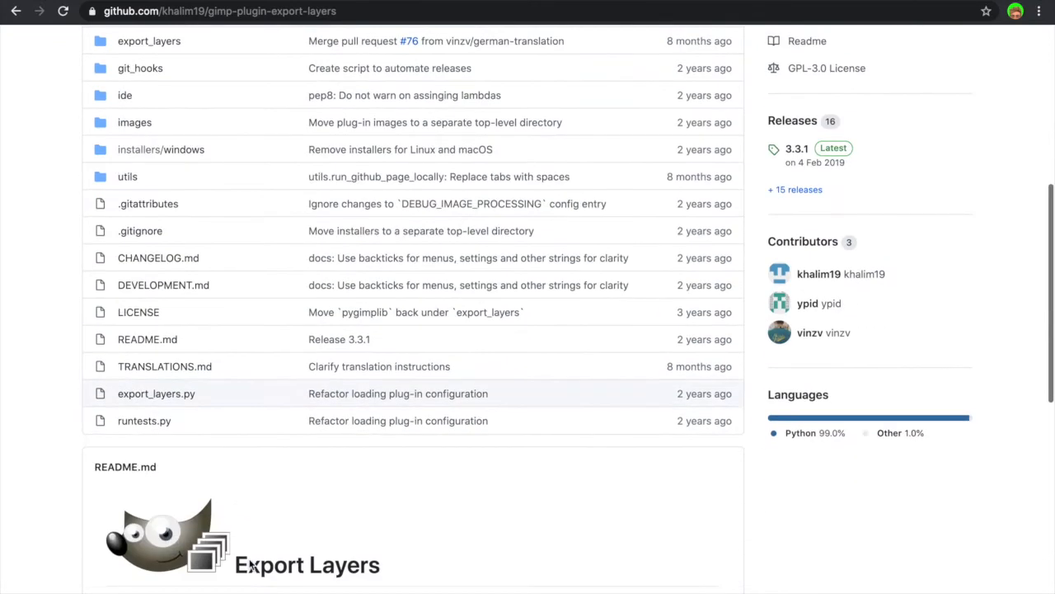
scroll(477, 487, "down", 3)
scroll(476, 486, "down", 2)
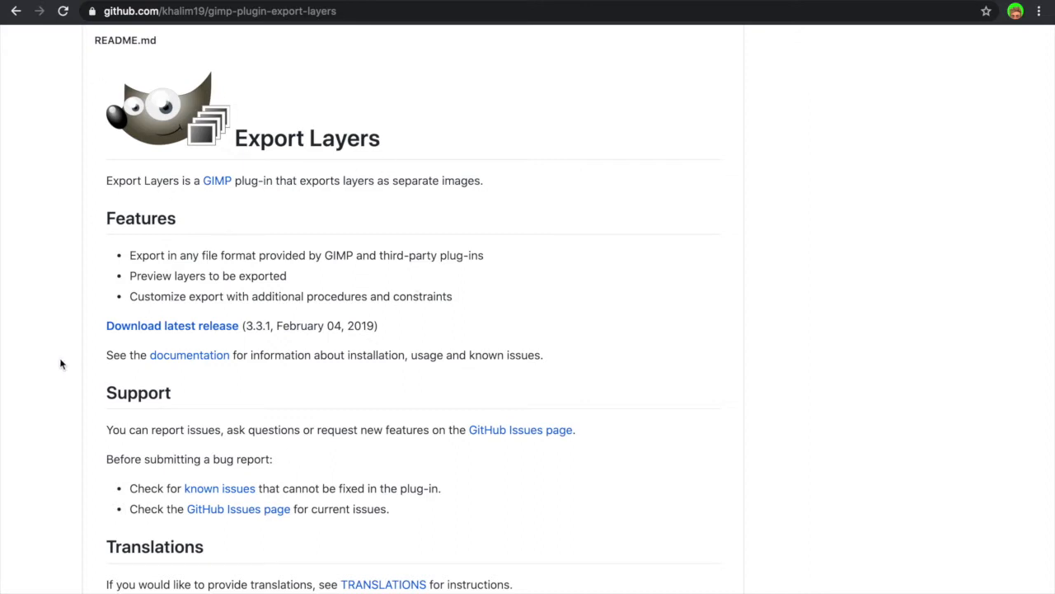
scroll(60, 363, "up", 8)
scroll(60, 364, "down", 2)
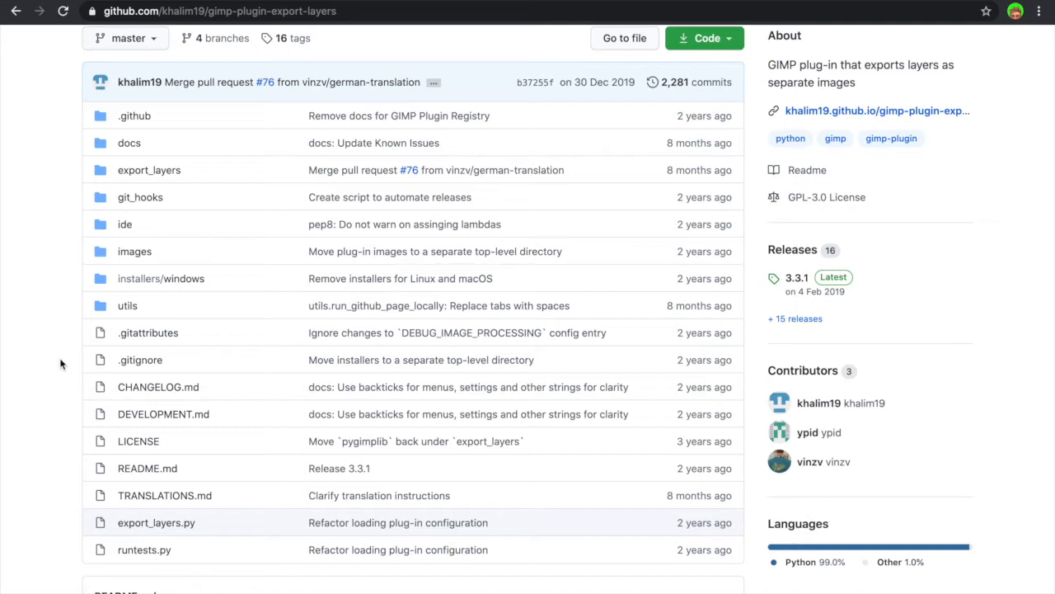
scroll(61, 364, "up", 3)
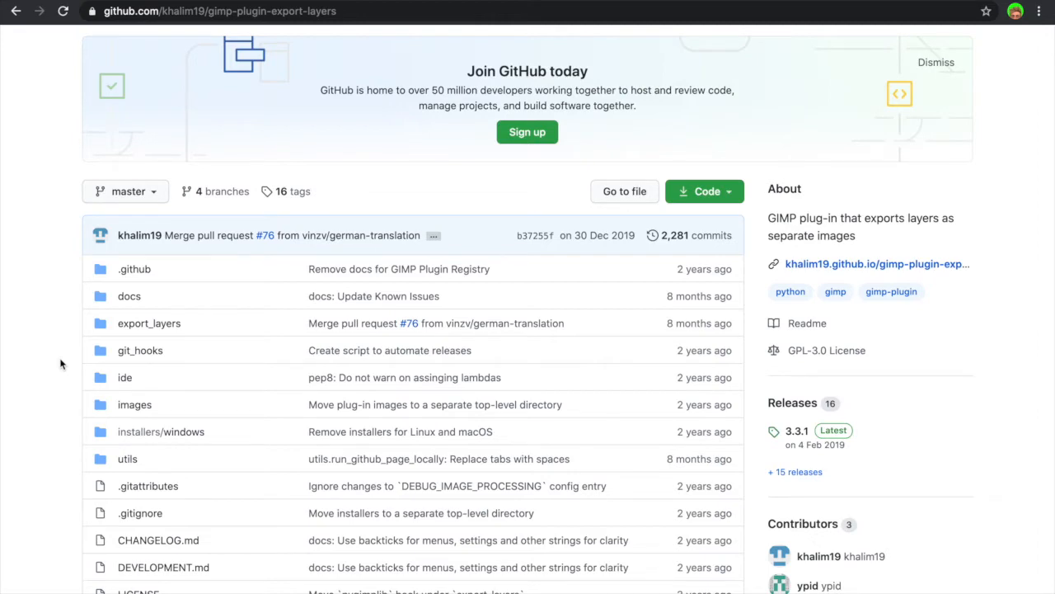
scroll(60, 363, "up", 2)
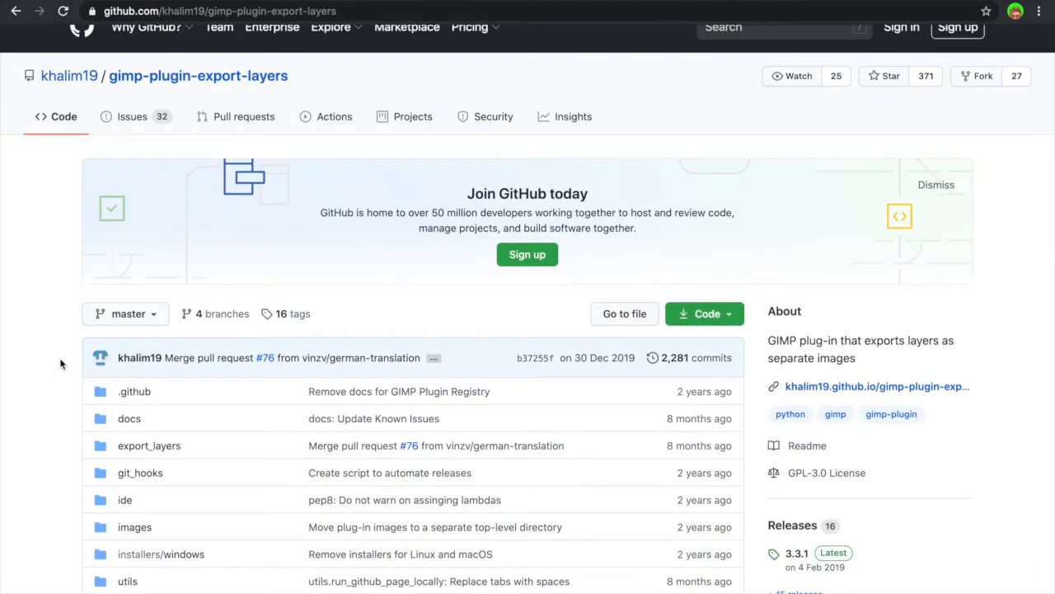
scroll(60, 364, "up", 1)
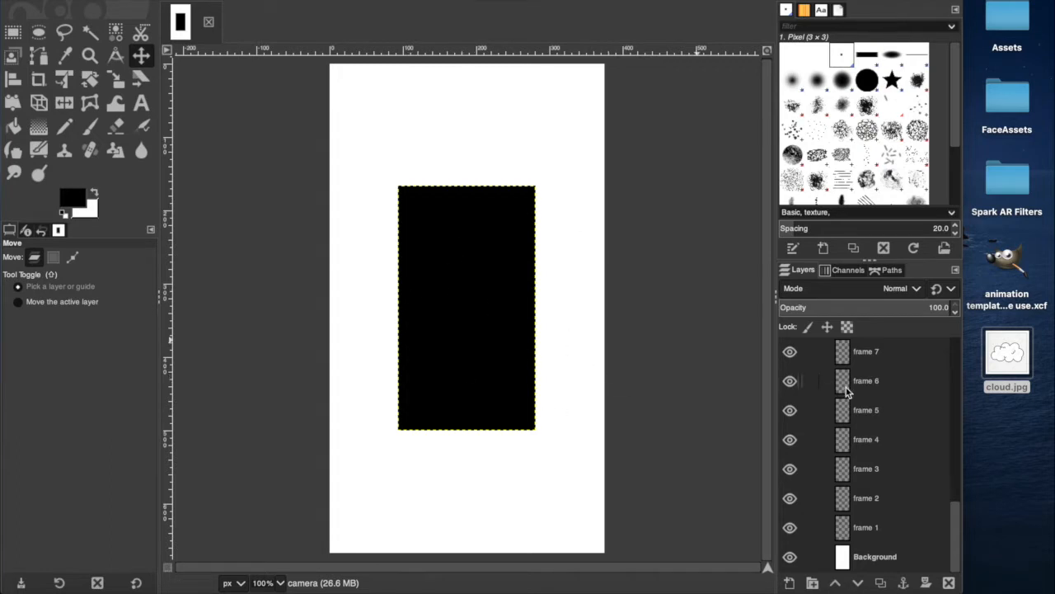
Step: Inspect the animation template's layers in GIMP, from Background to camera, and compare them with the Spark AR Studio scene
scroll(842, 385, "up", 10)
scroll(855, 404, "down", 10)
left_click(868, 560)
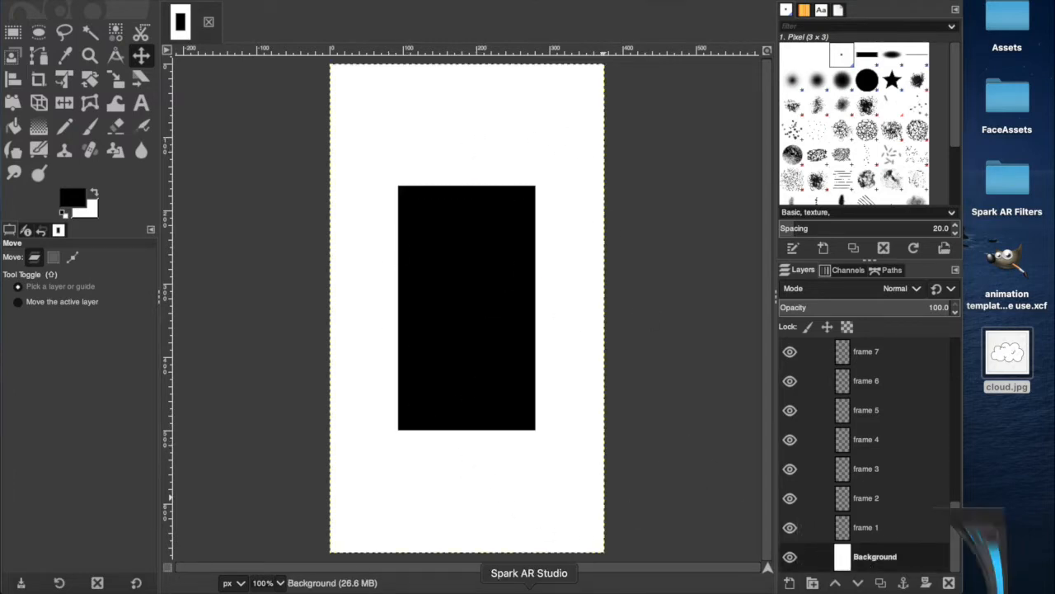
left_click(537, 586)
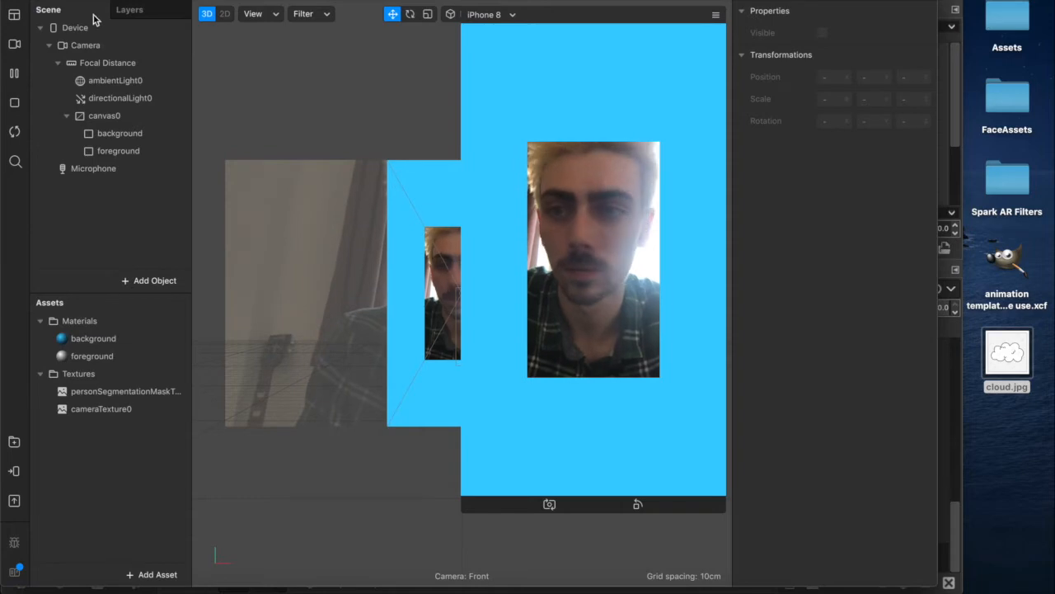
left_click(24, 0)
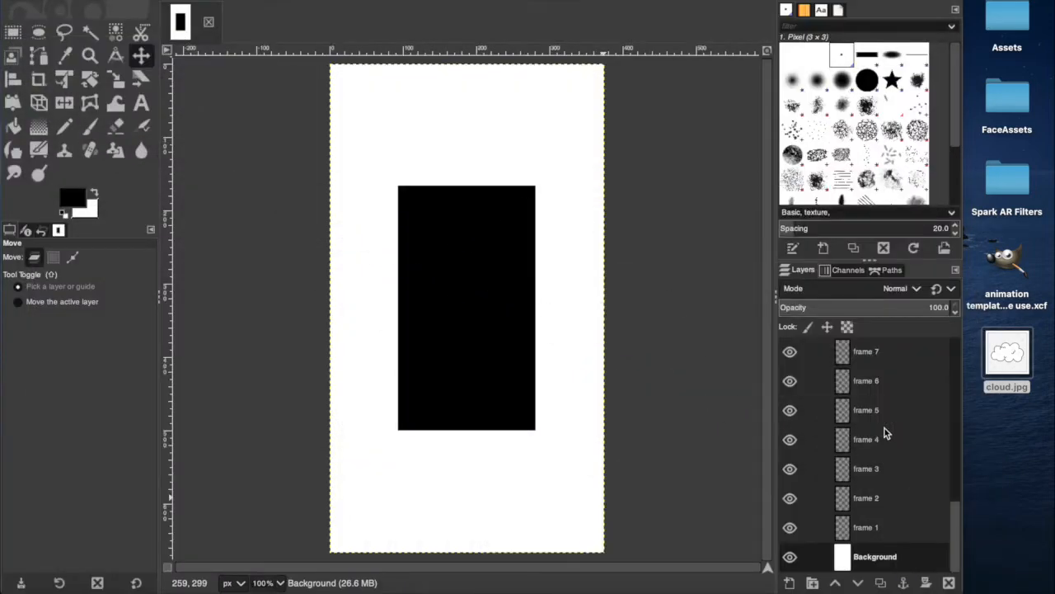
scroll(884, 432, "up", 10)
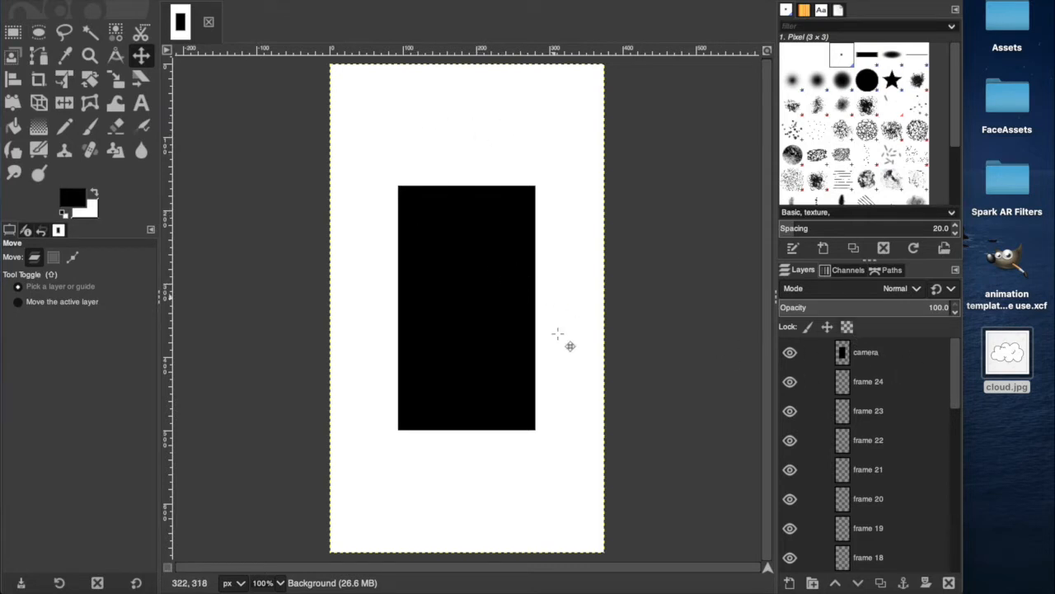
scroll(841, 551, "down", 10)
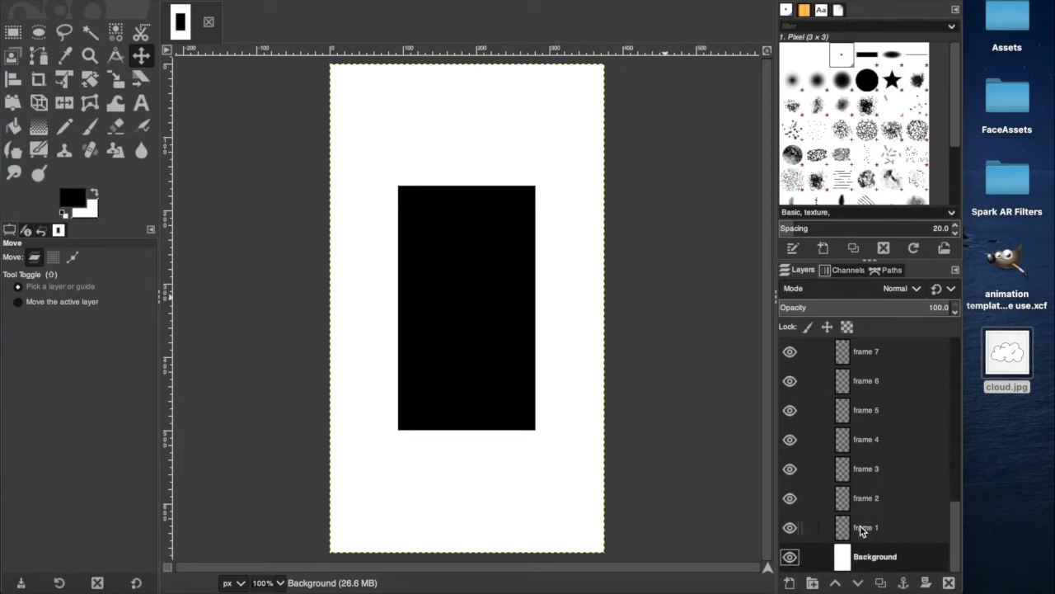
Step: Examine the order of the template's frame layers, selecting frame 24 and stepping upward from frame 1 to frame 5
scroll(862, 530, "up", 10)
left_click(883, 392)
scroll(880, 415, "down", 10)
left_click(869, 519)
left_click(871, 498)
left_click(873, 471)
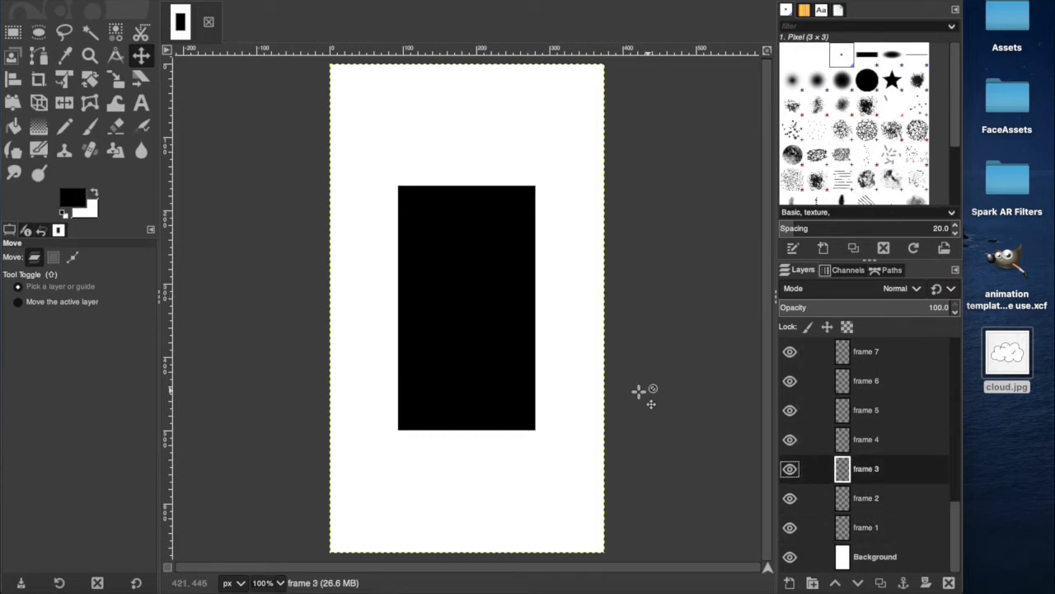
left_click(875, 528)
left_click(876, 500)
left_click(876, 470)
left_click(876, 439)
left_click(877, 416)
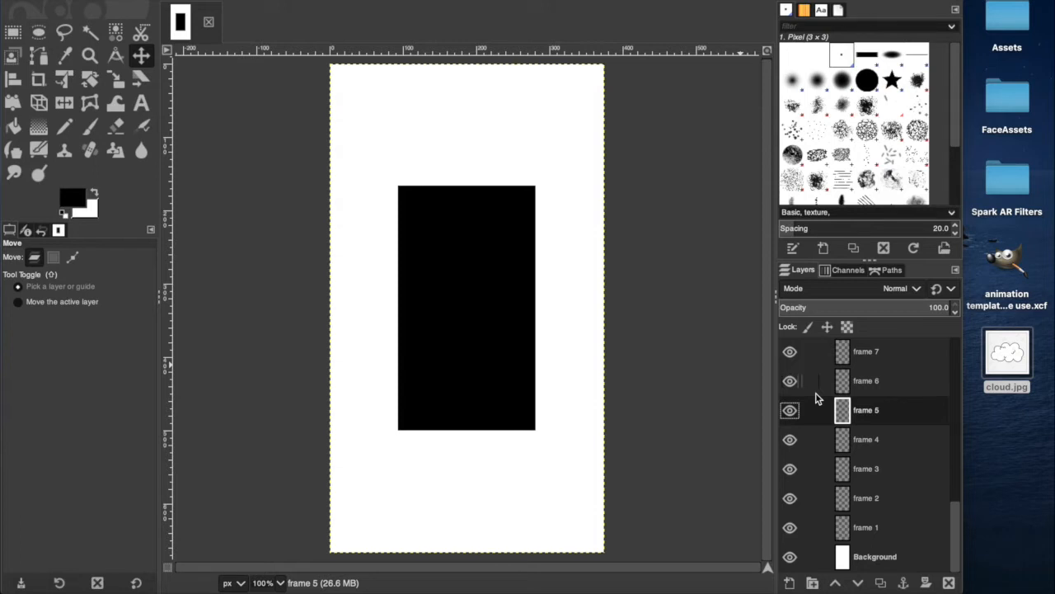
scroll(849, 392, "up", 10)
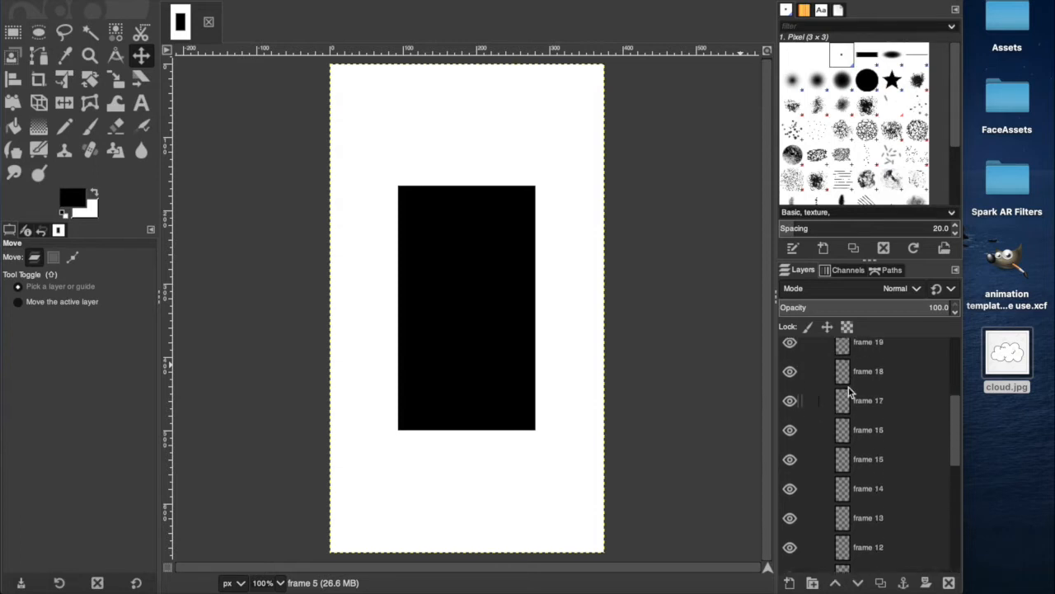
scroll(879, 420, "down", 10)
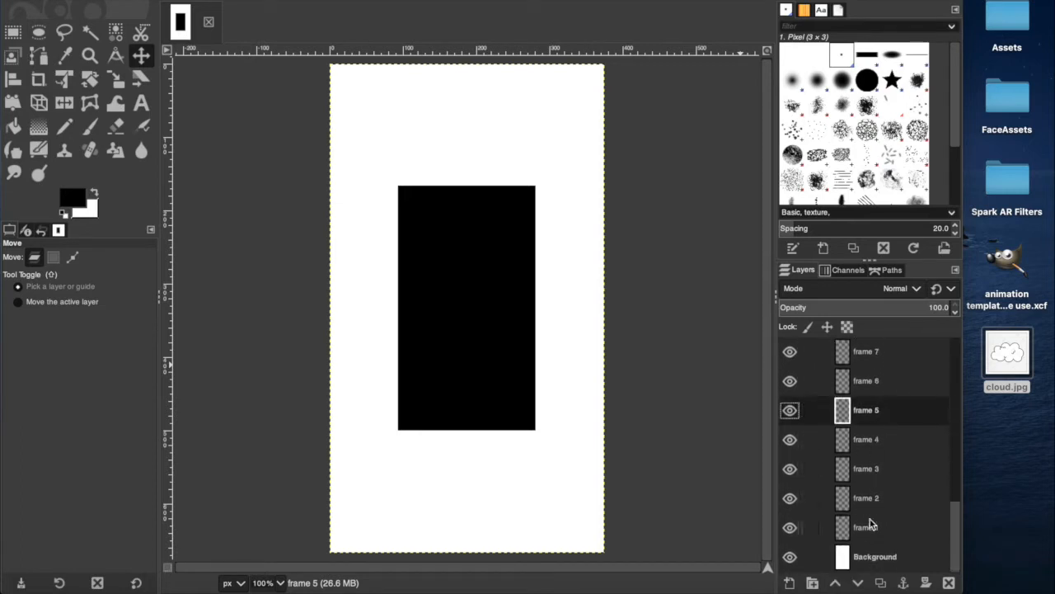
scroll(871, 524, "up", 2)
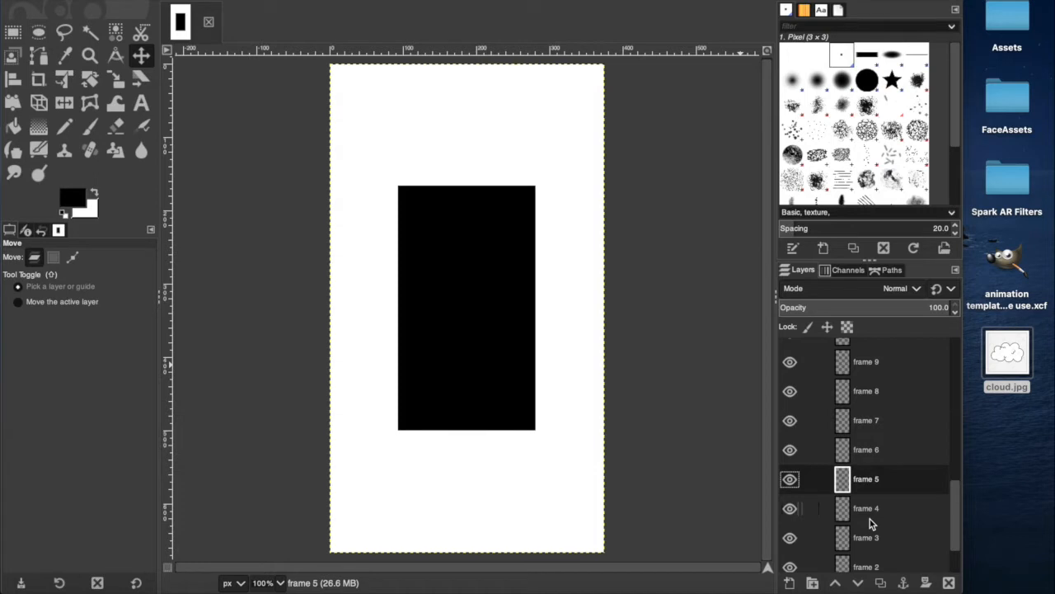
scroll(885, 503, "up", 5)
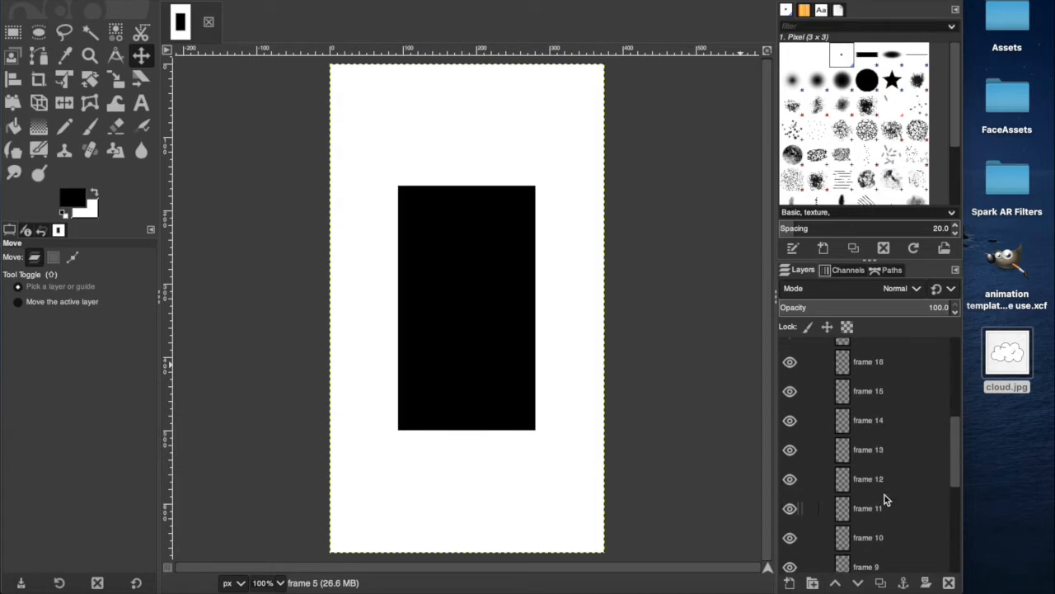
Step: Look through the template's remaining frame layers up to camera and back down to Background
scroll(885, 499, "up", 3)
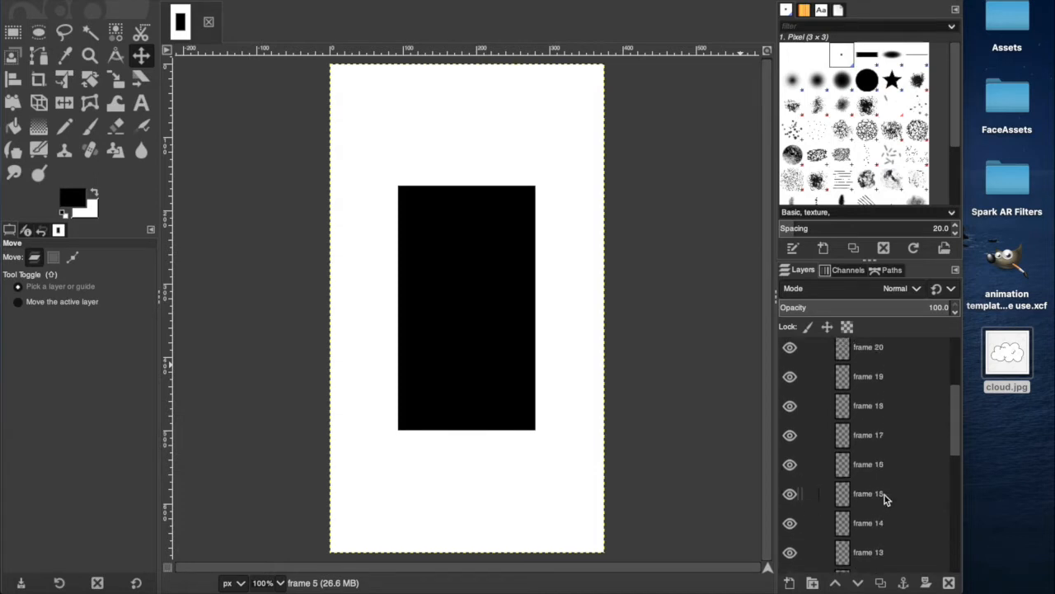
scroll(884, 495, "up", 4)
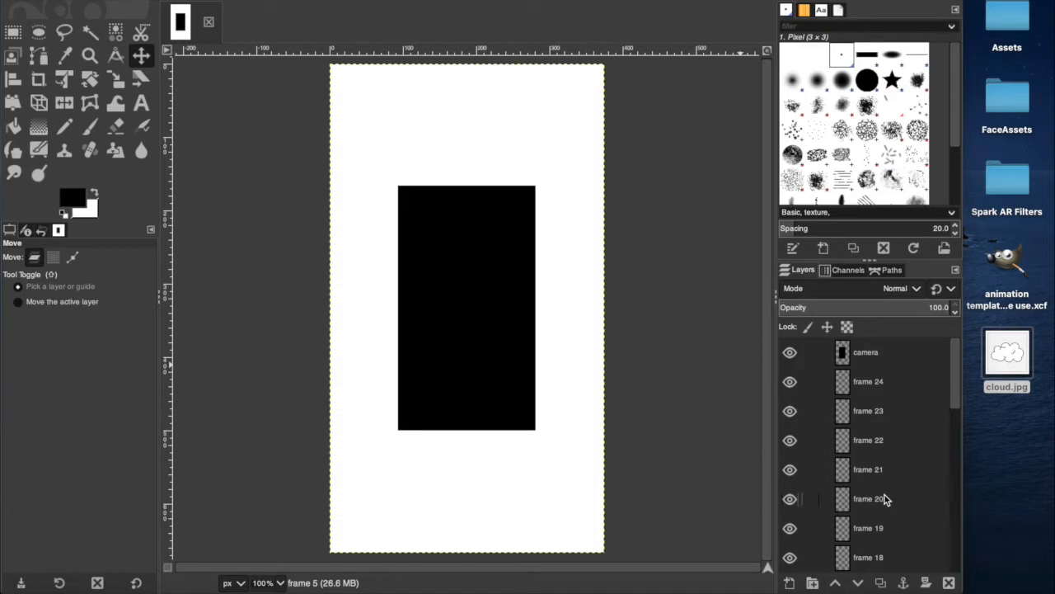
scroll(893, 464, "down", 10)
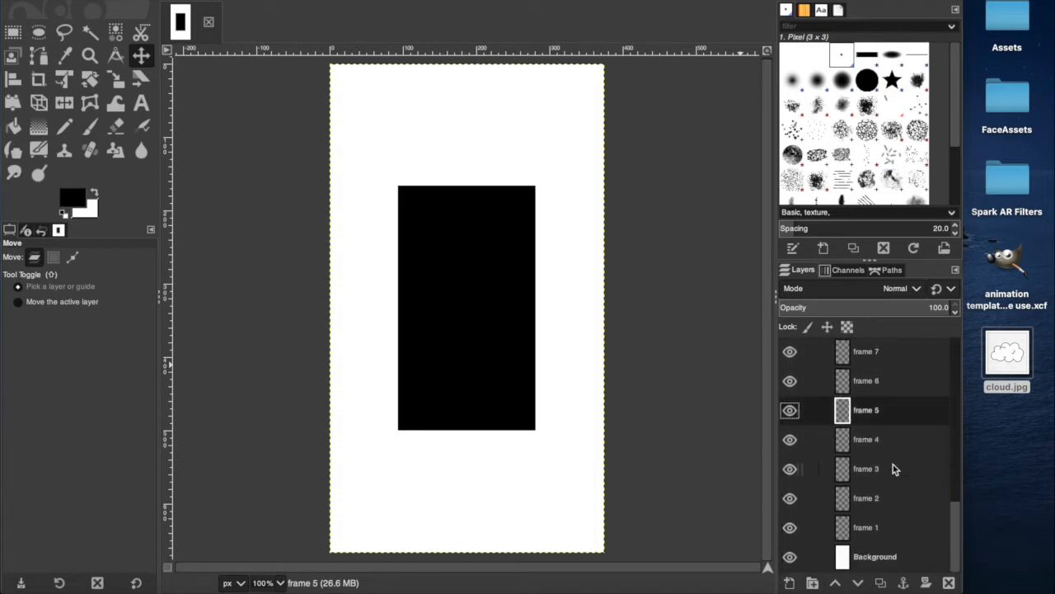
Step: Create a new 375 × 667 px image, checking the size against the background rectangle in Spark AR Studio
left_click(239, 194)
key("super+n")
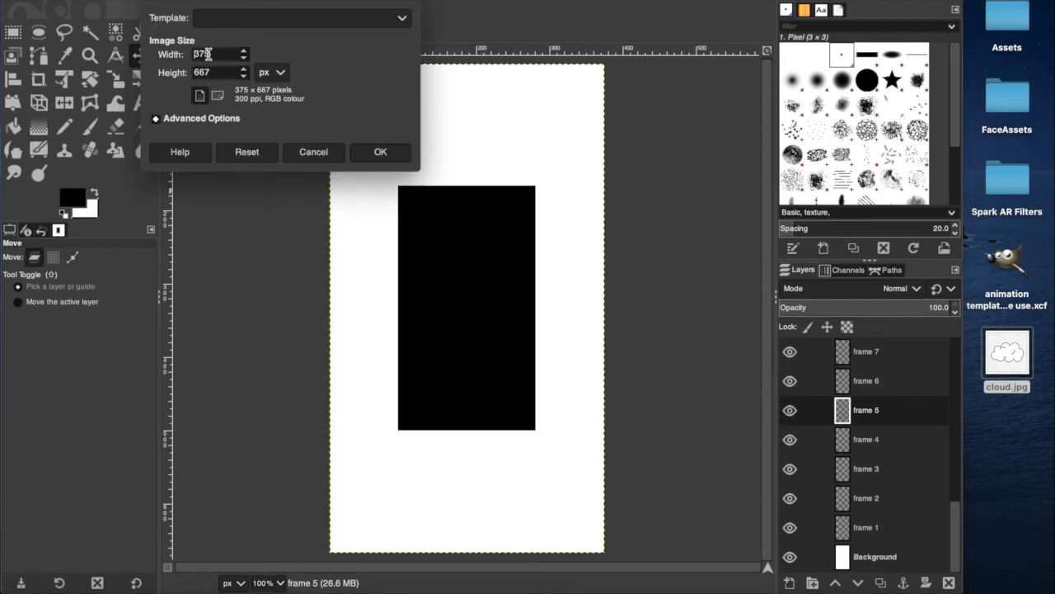
left_click(500, 562)
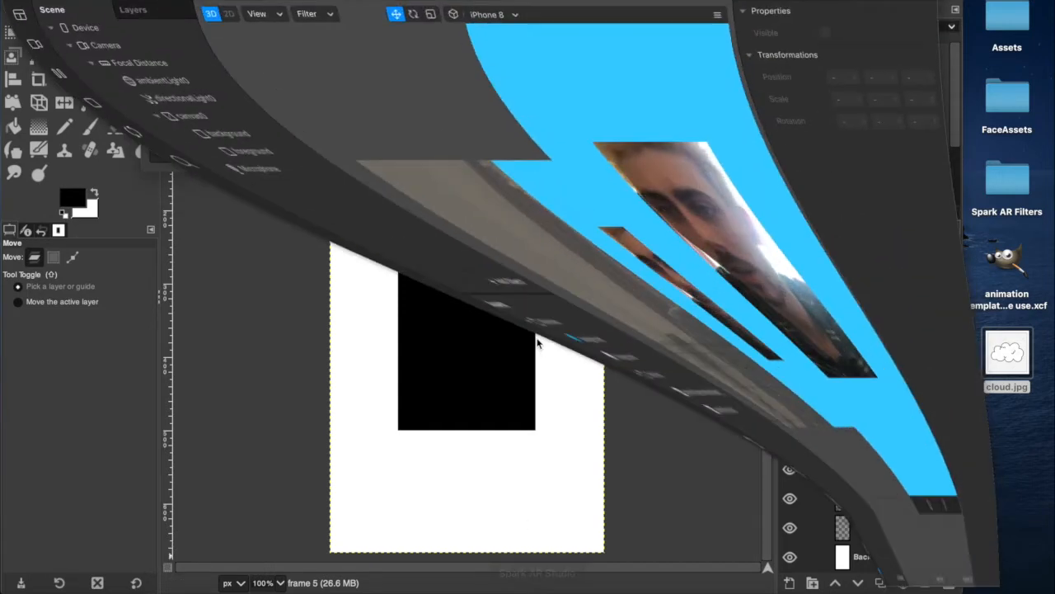
left_click(118, 134)
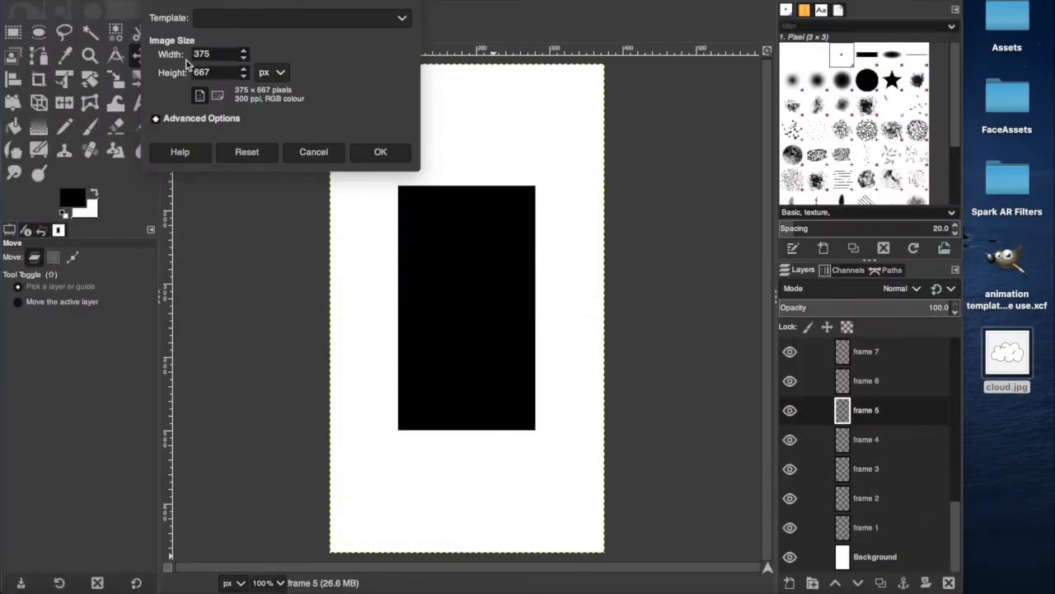
left_click(381, 153)
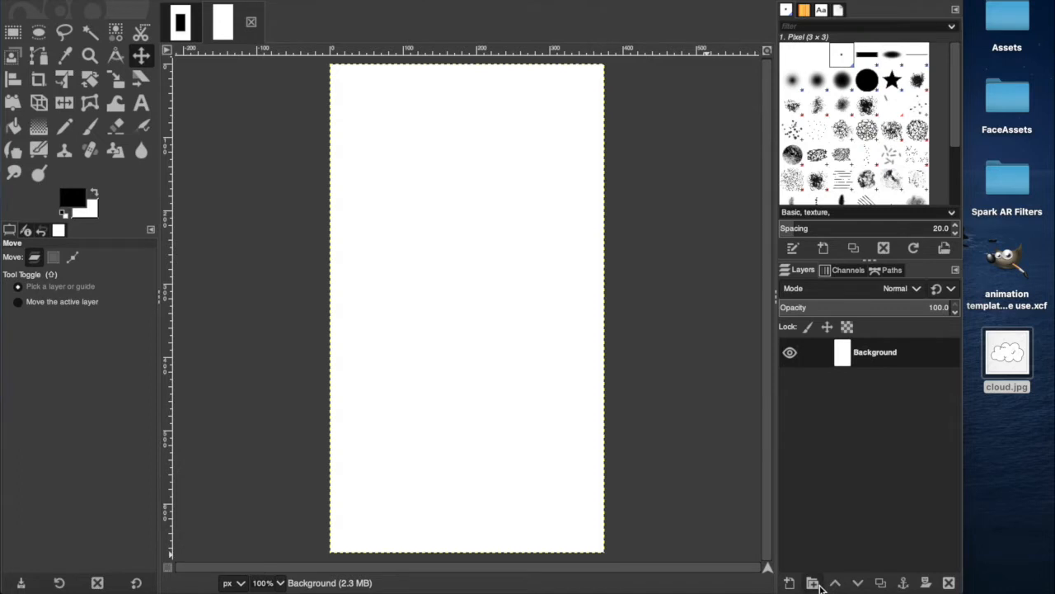
Step: Begin a new layer named camera and look up the foreground rectangle's size in Spark AR Studio
left_click(789, 582)
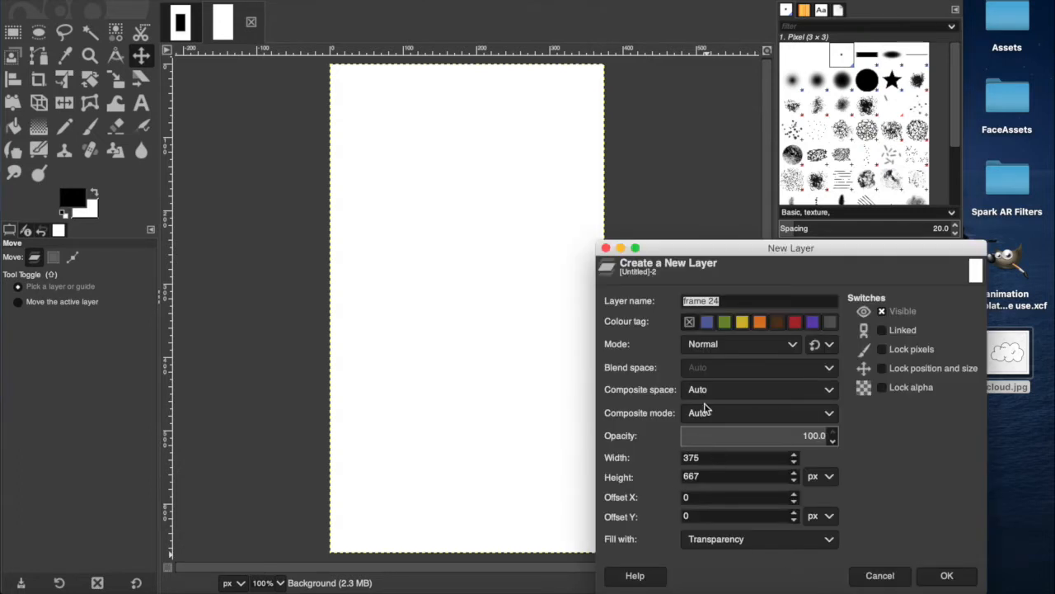
type("camera")
double_click(709, 459)
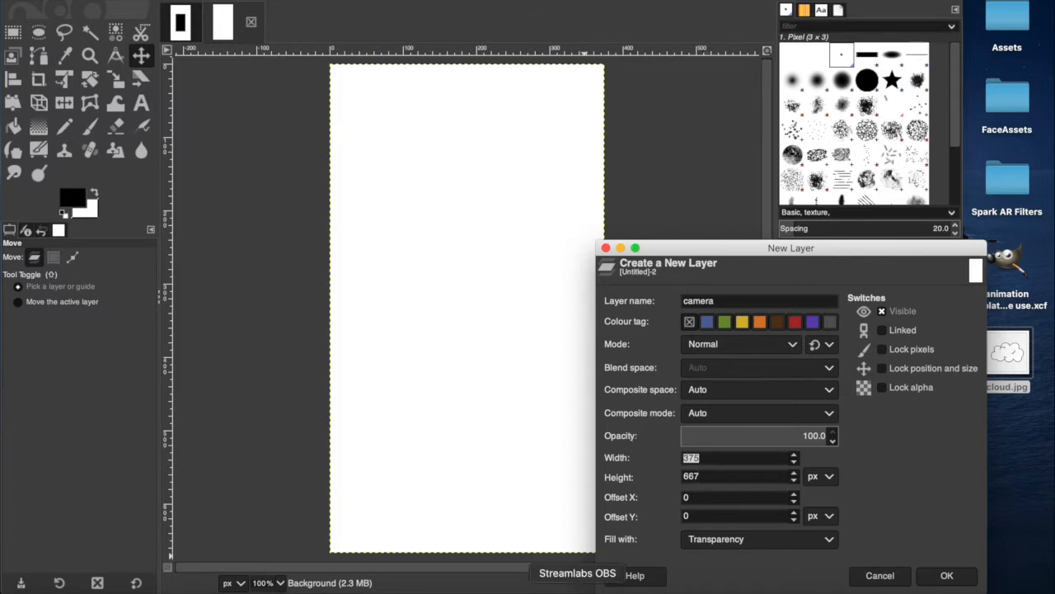
left_click(483, 587)
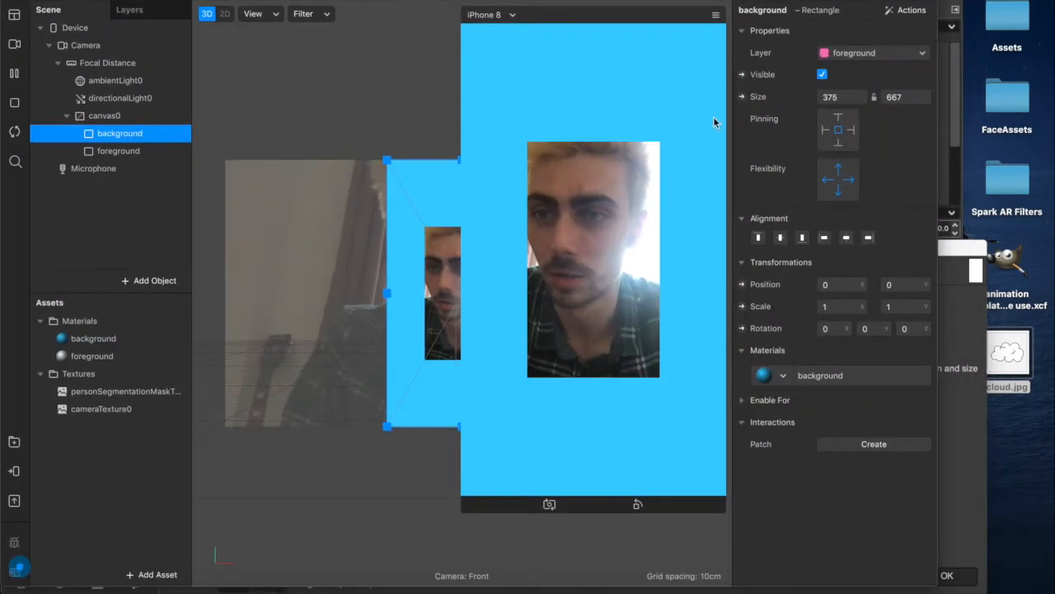
left_click(117, 151)
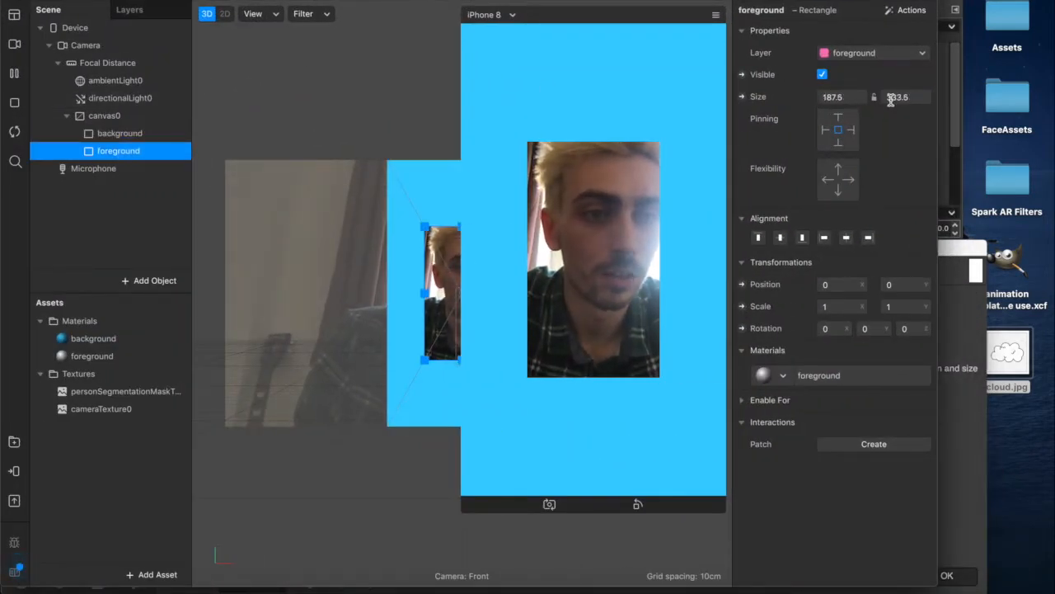
left_click(959, 249)
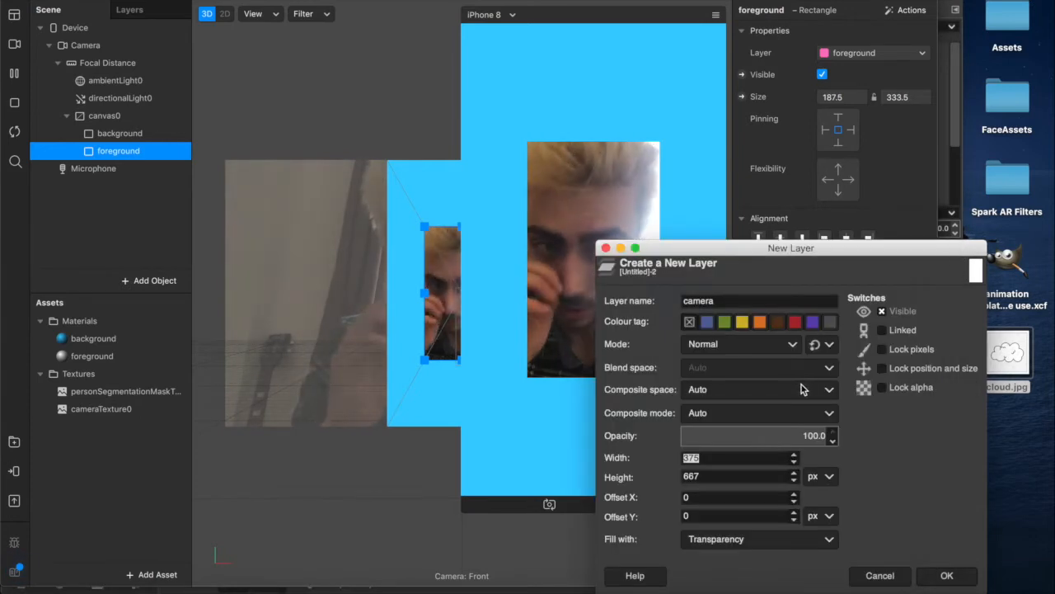
Step: Set the camera layer's width to 187.5 px and height to 333.5 px with transparency fill, and create it
left_click(710, 458)
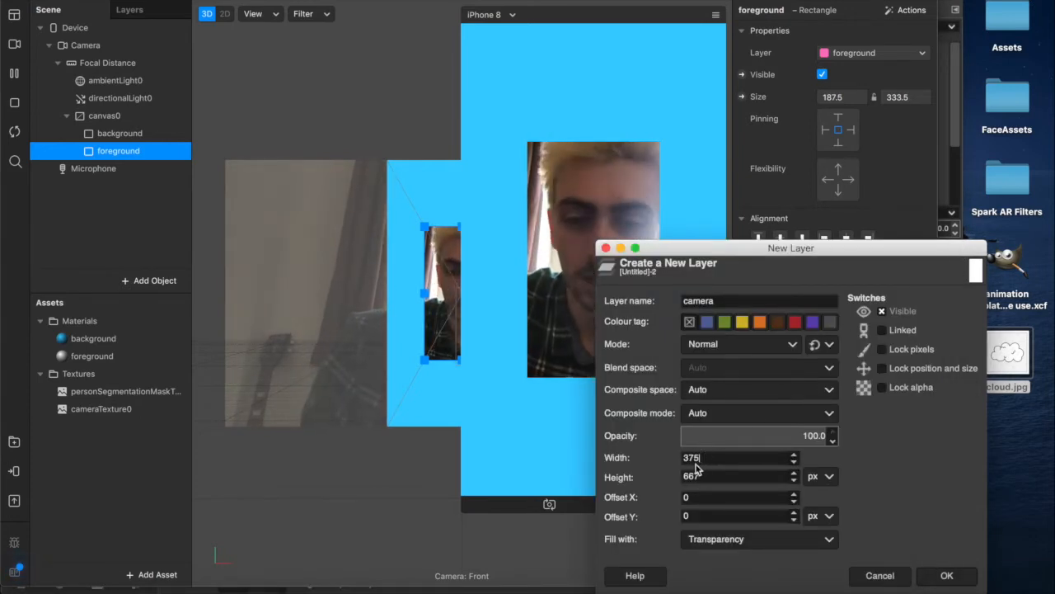
double_click(688, 457)
type("18")
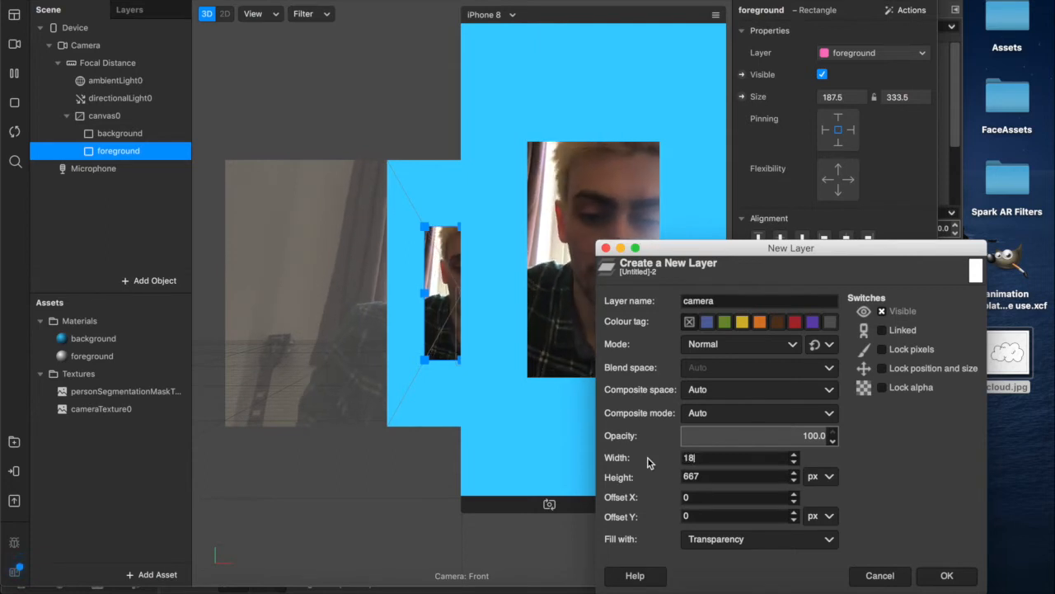
type("7.5")
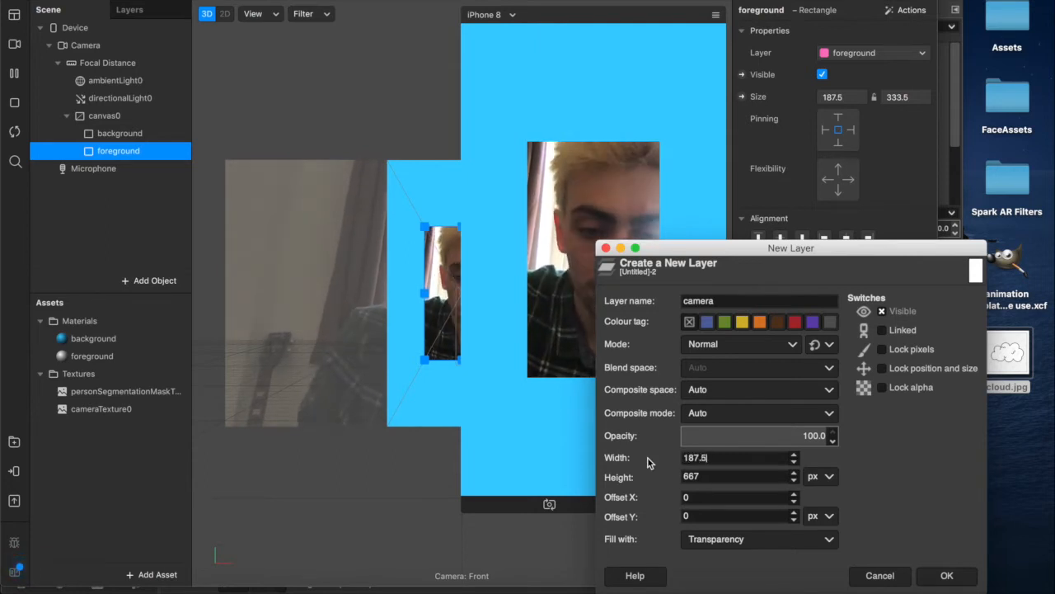
left_click(710, 476)
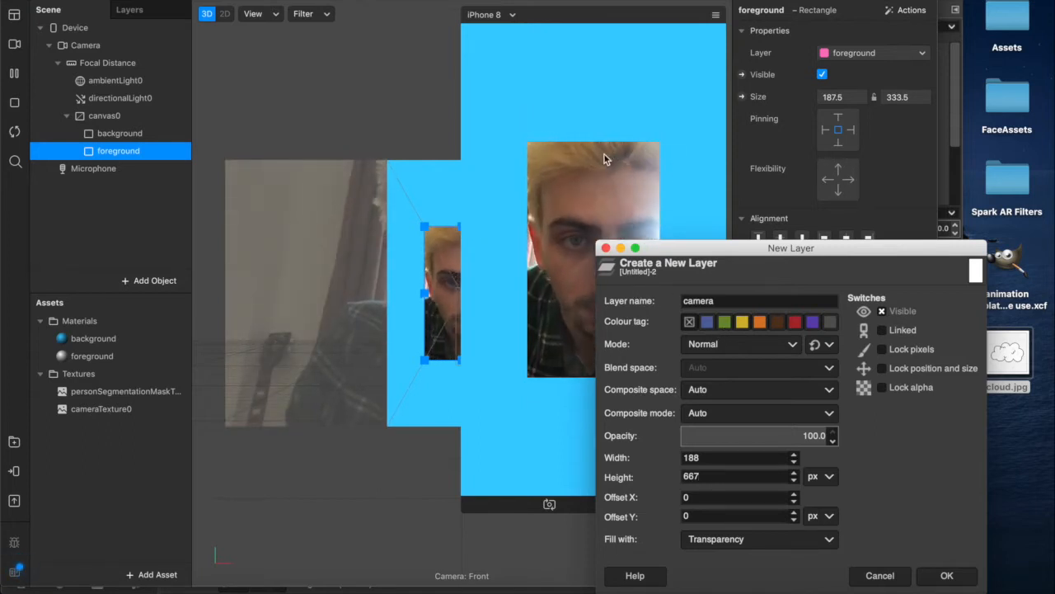
left_click_drag(735, 473, 660, 469)
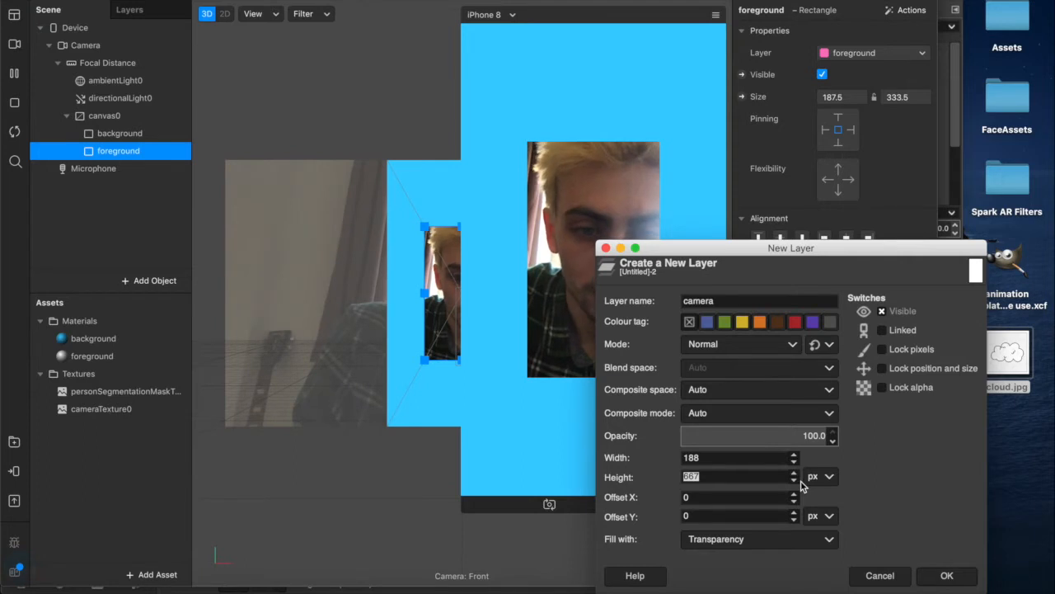
type("333.5")
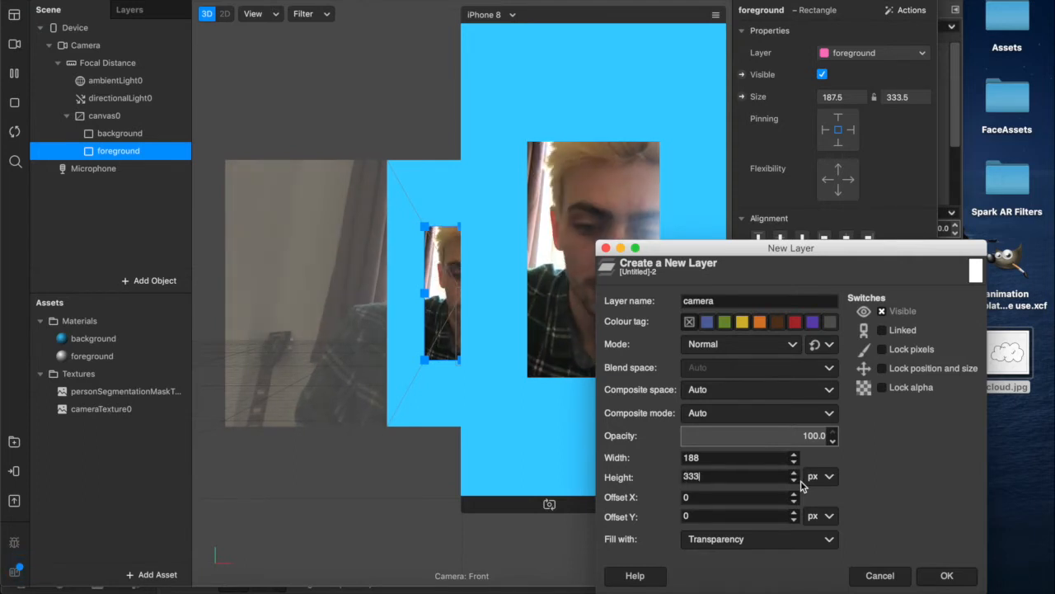
left_click(752, 458)
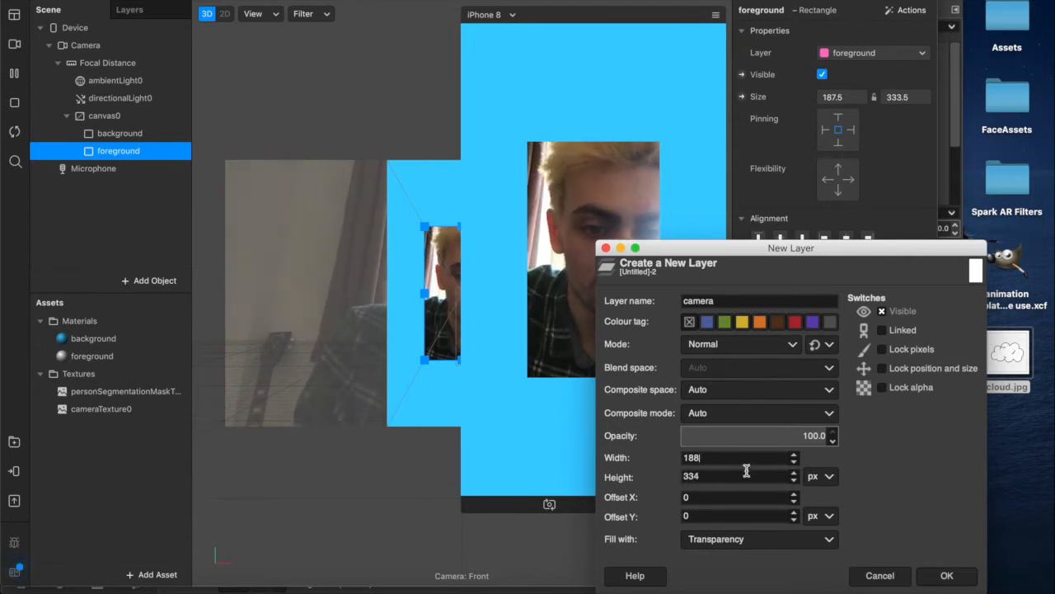
left_click(942, 575)
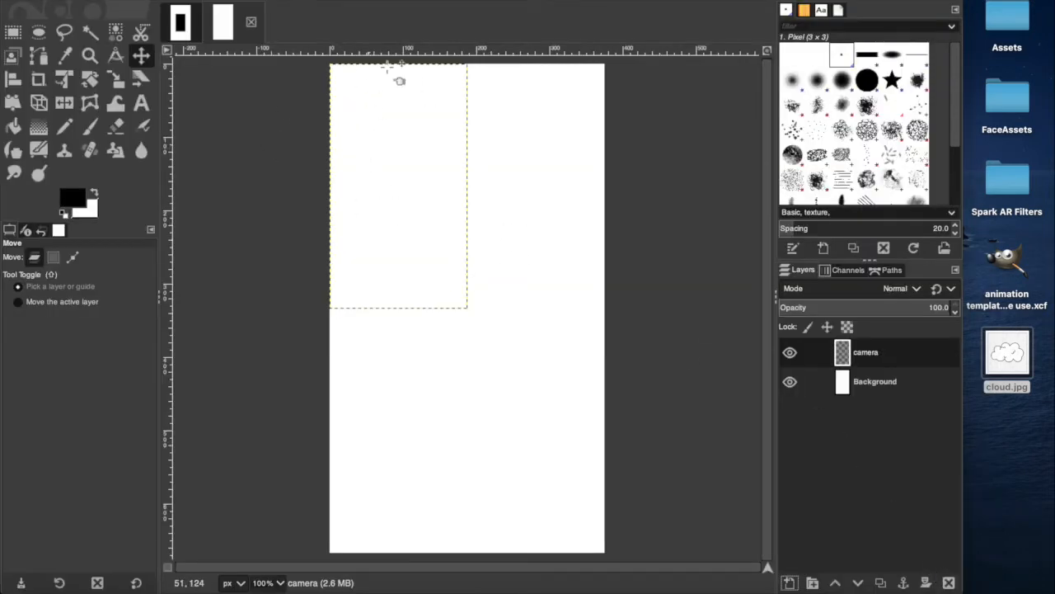
Step: Bucket-fill the camera layer with black and centre it horizontally and vertically on the image
left_click(13, 125)
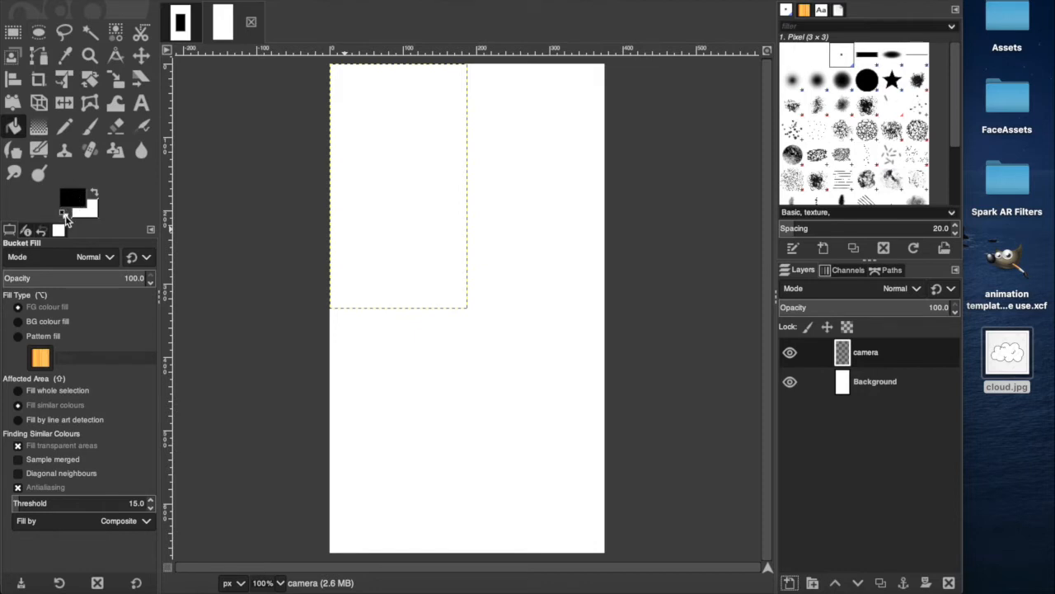
left_click(388, 149)
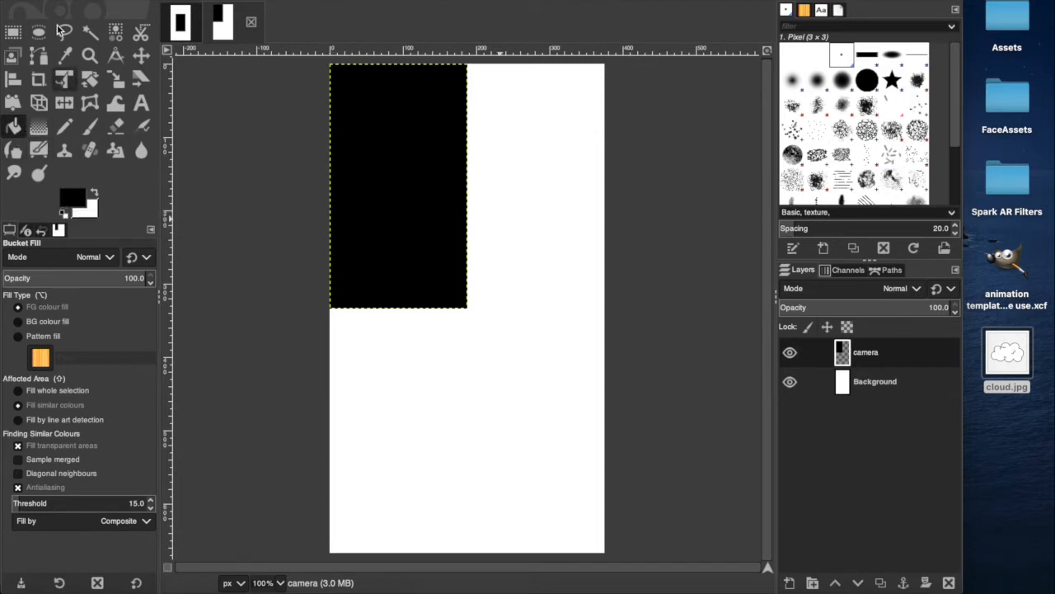
left_click(13, 79)
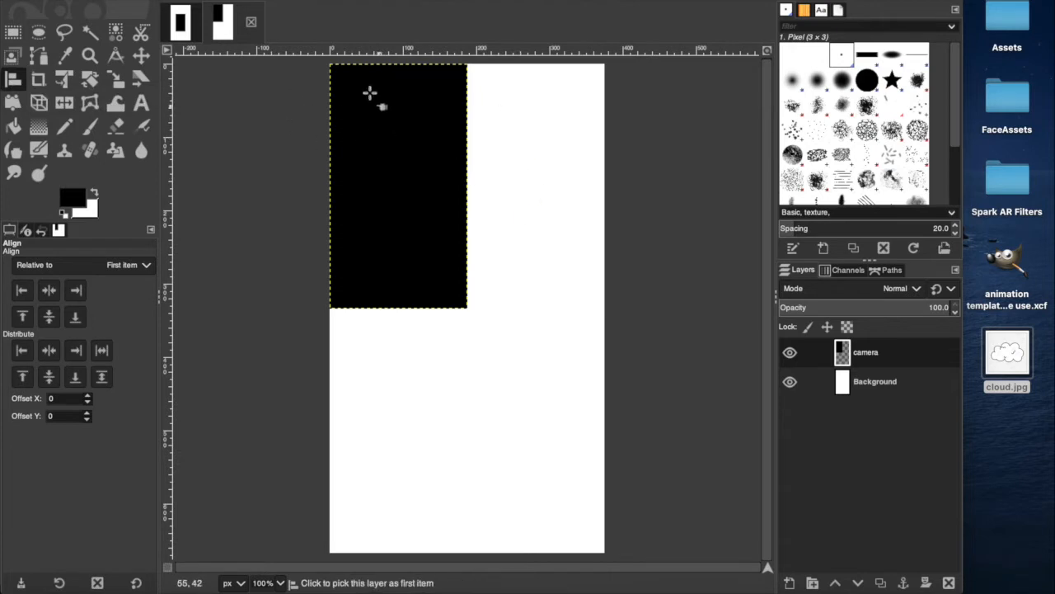
left_click(433, 205)
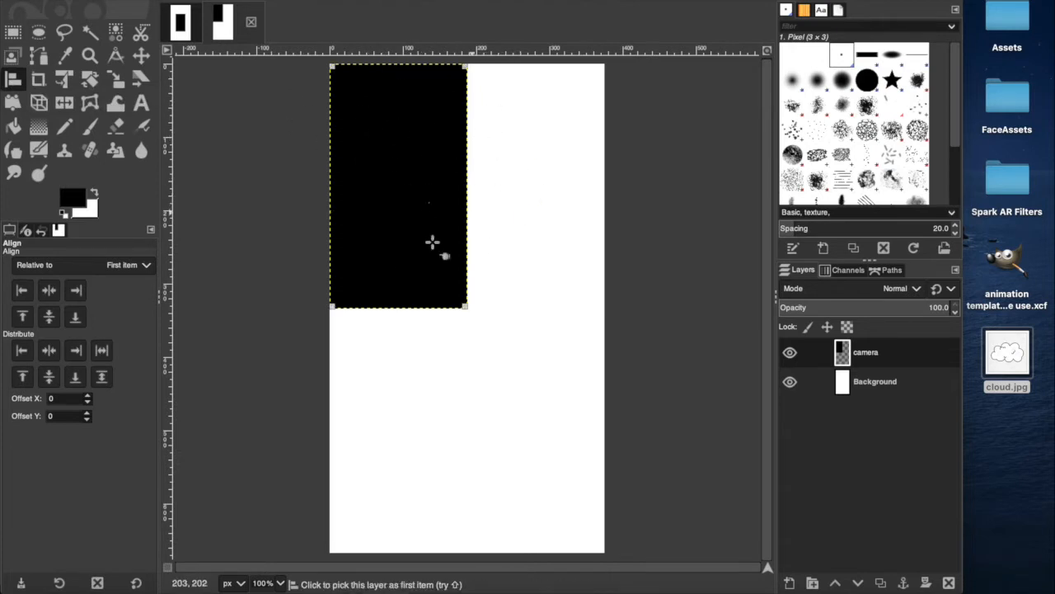
left_click(49, 290)
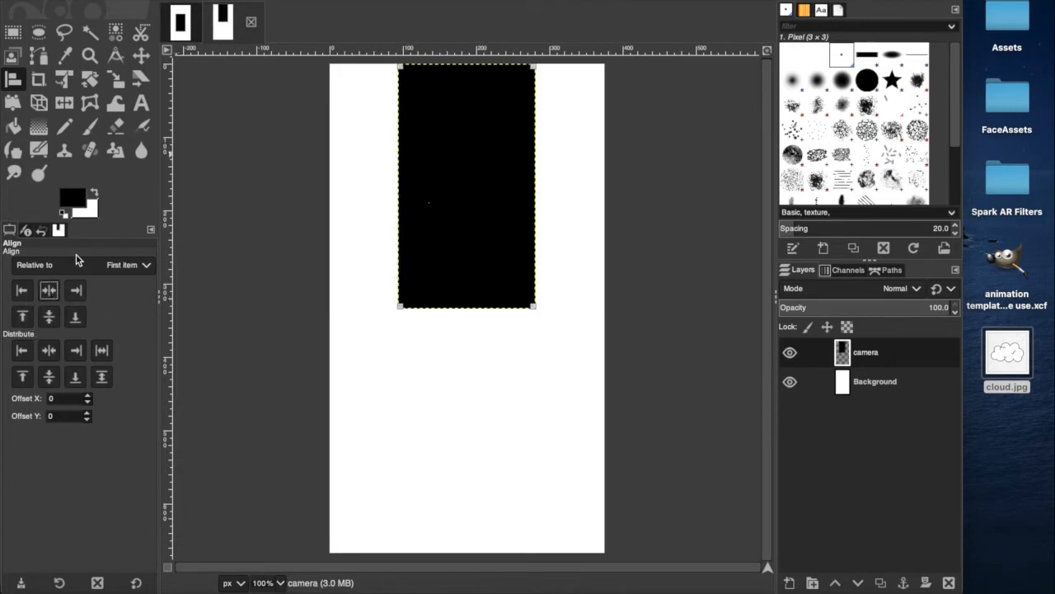
left_click(49, 317)
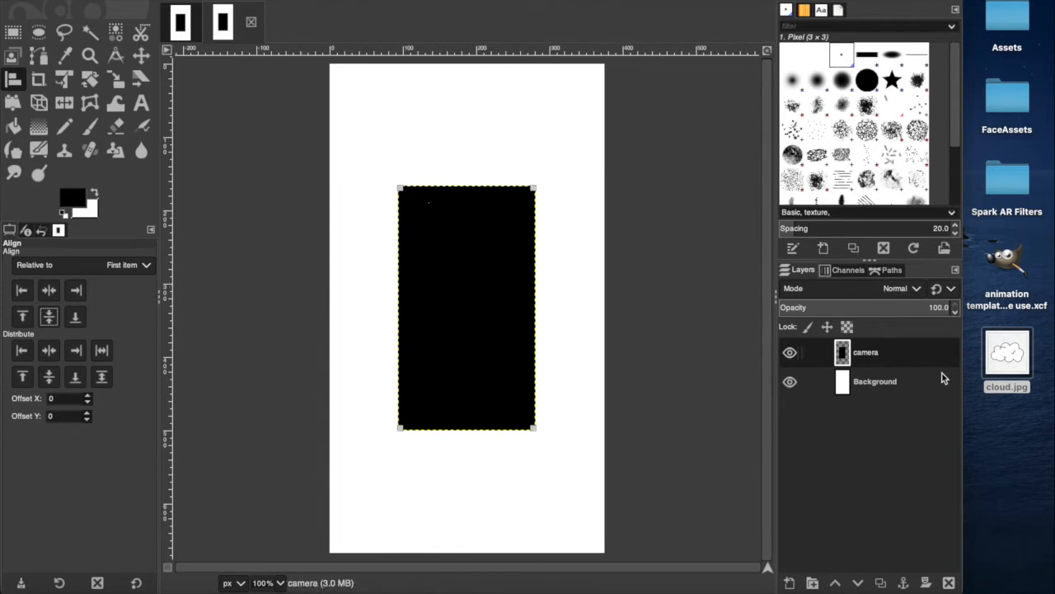
Step: Add a transparent 375 × 667 px layer named frame 1 directly above the Background layer
left_click(876, 380)
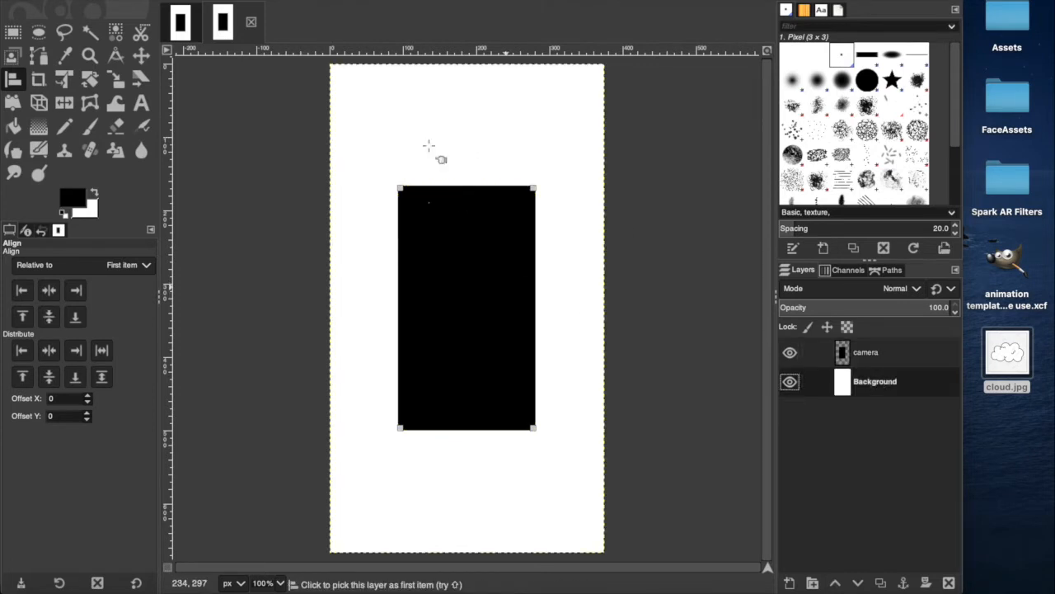
left_click(866, 354)
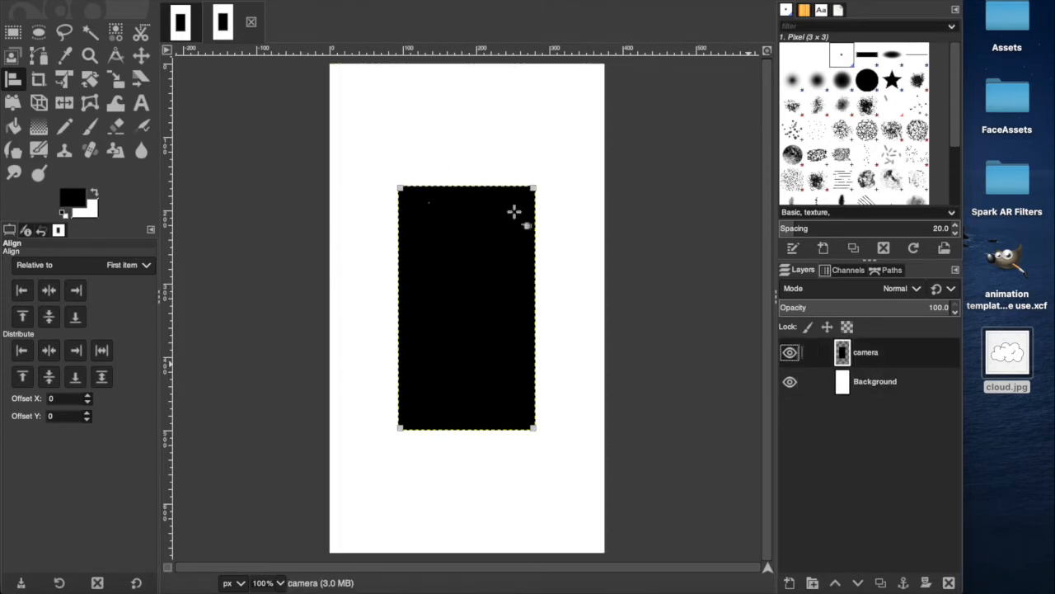
left_click(866, 387)
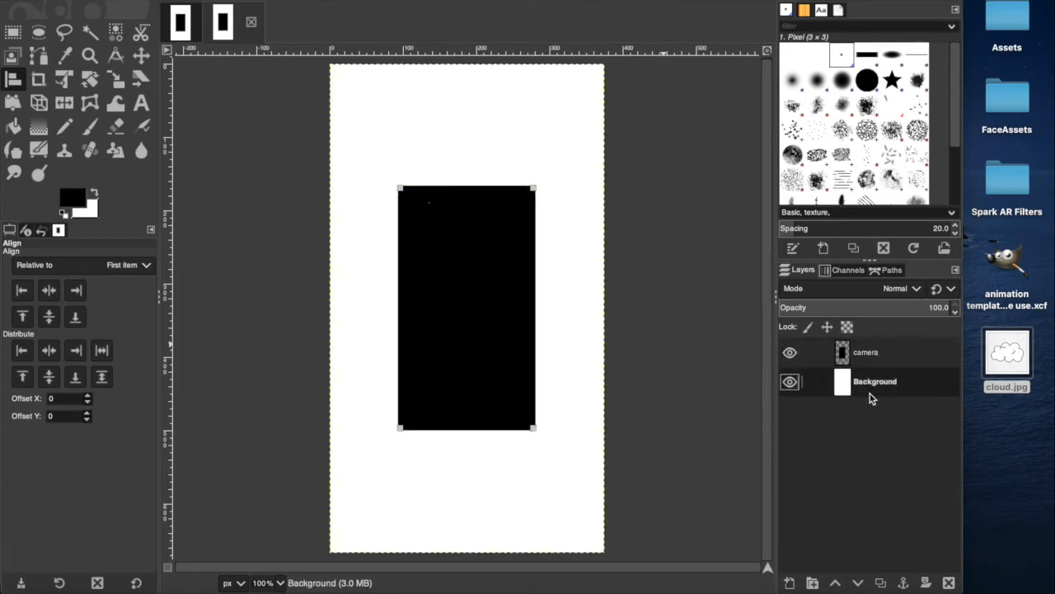
left_click(789, 582)
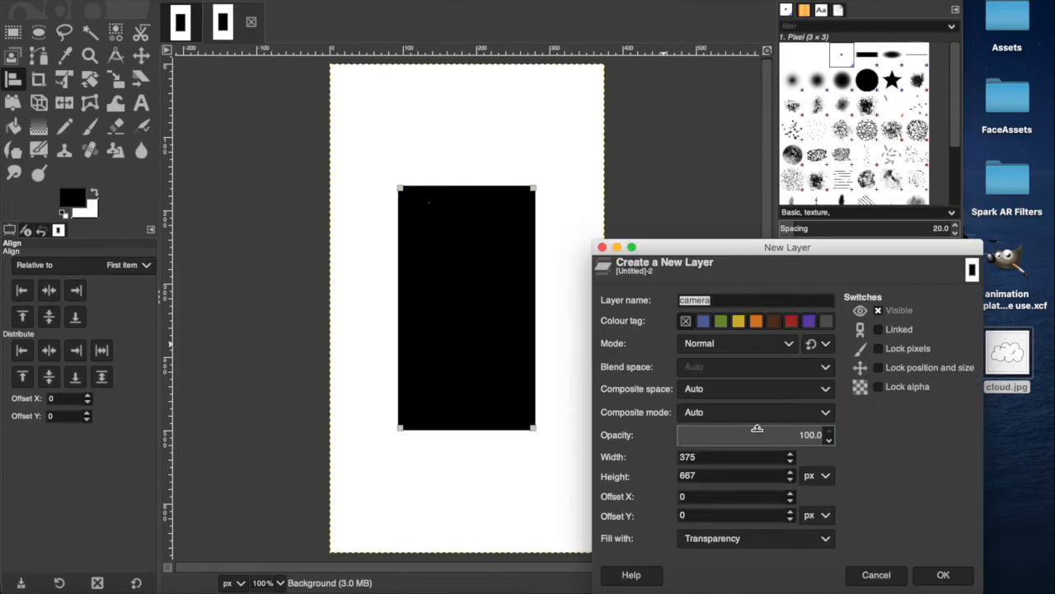
type("fram")
left_click_drag(825, 244, 758, 250)
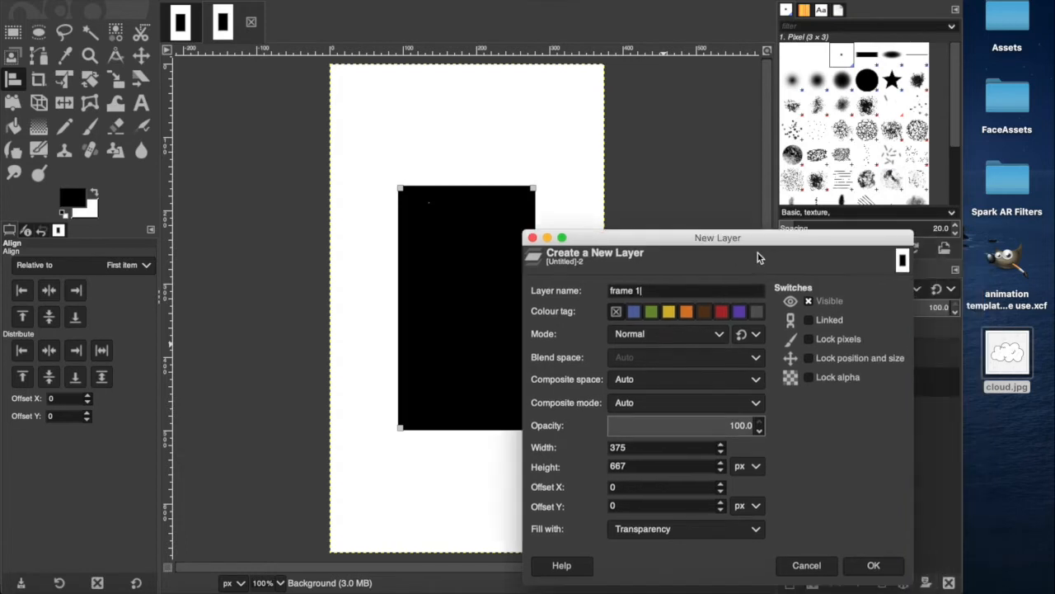
left_click(873, 565)
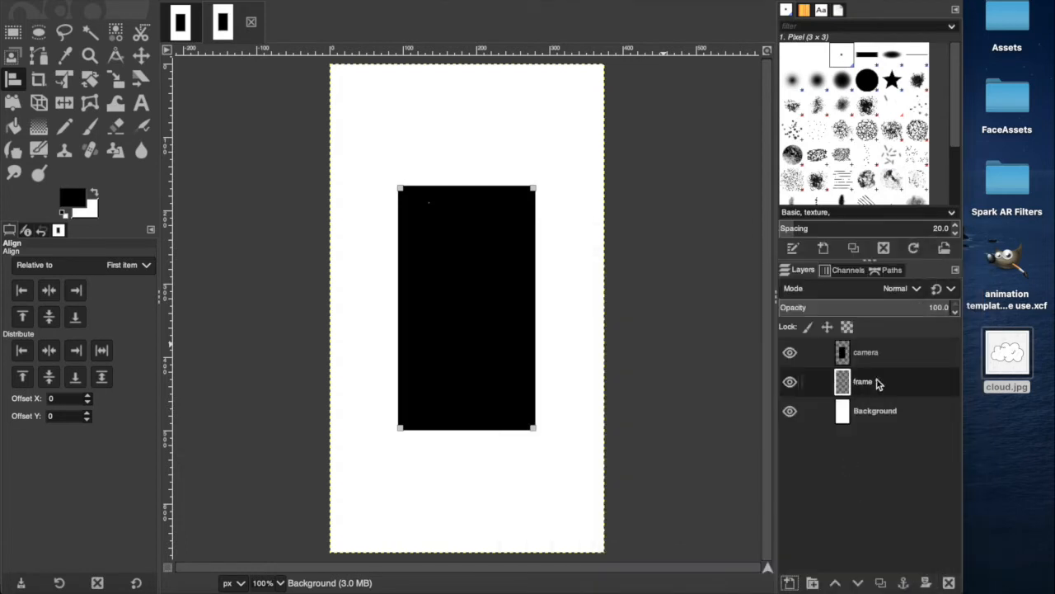
Step: Add a transparent 375 × 667 px layer named frame 2 directly above frame 1
left_click(806, 382)
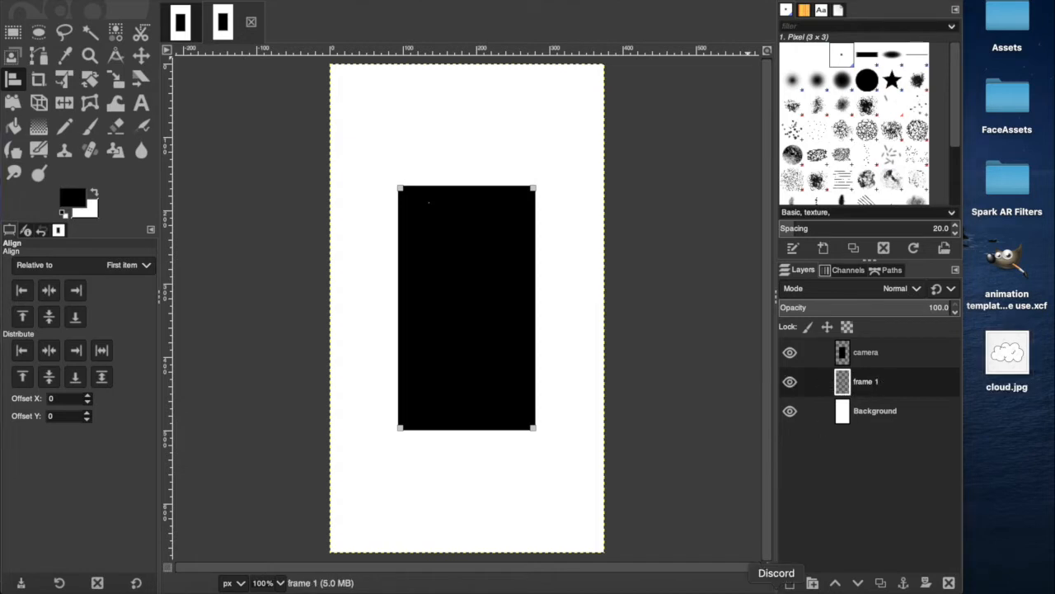
left_click(789, 583)
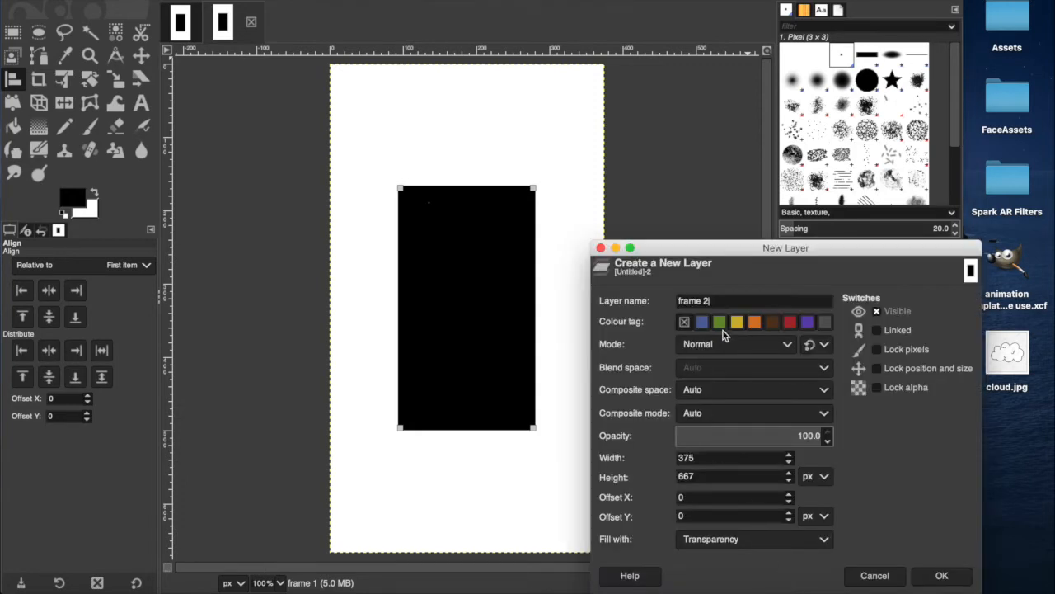
left_click(941, 575)
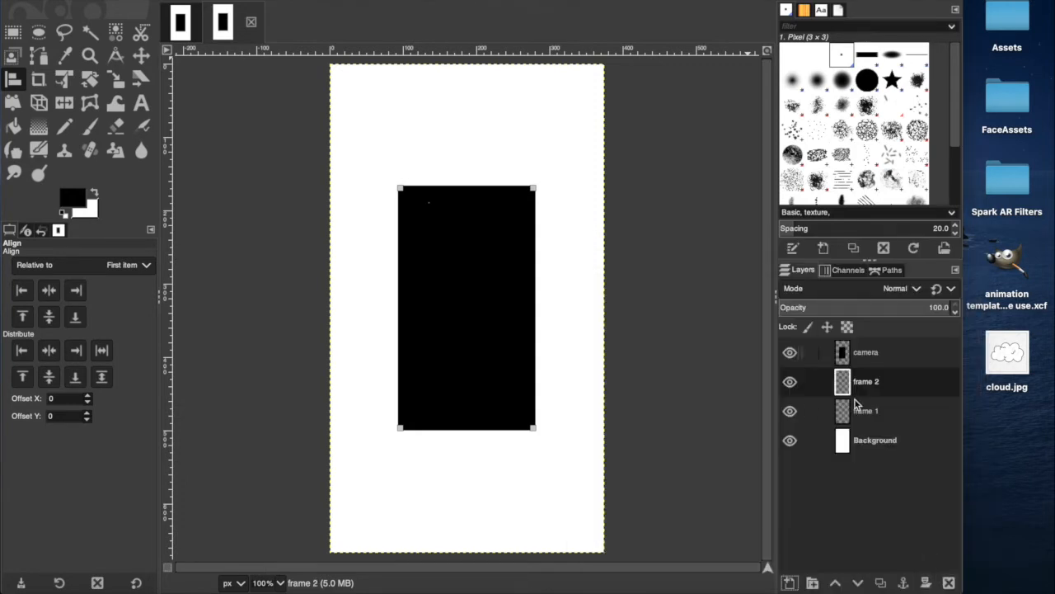
Step: Add transparent 375 × 667 px layers named frame 3 through frame 7, each directly above the previous one
left_click(789, 582)
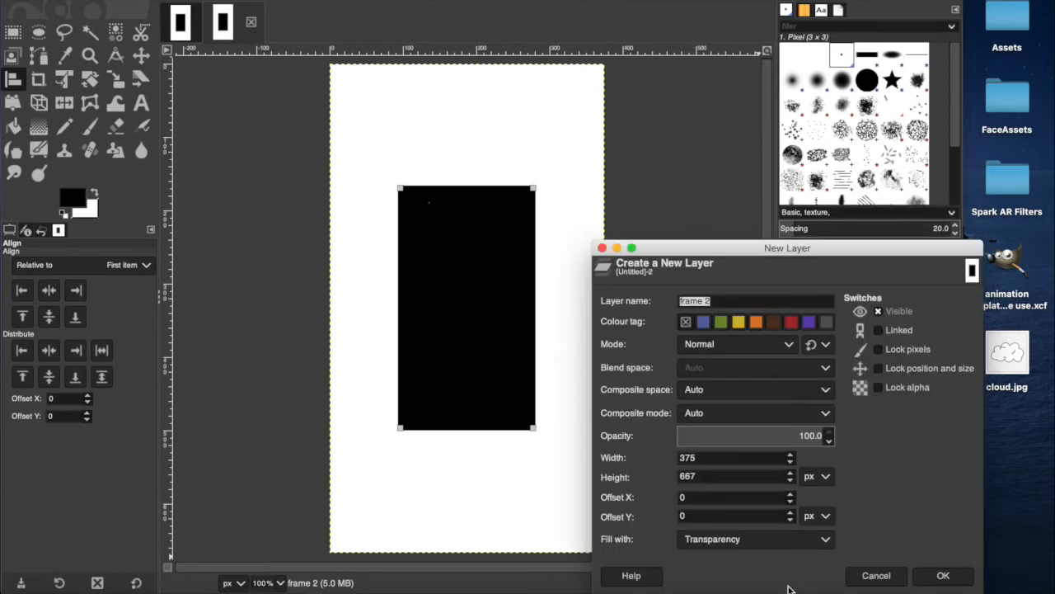
key("Return")
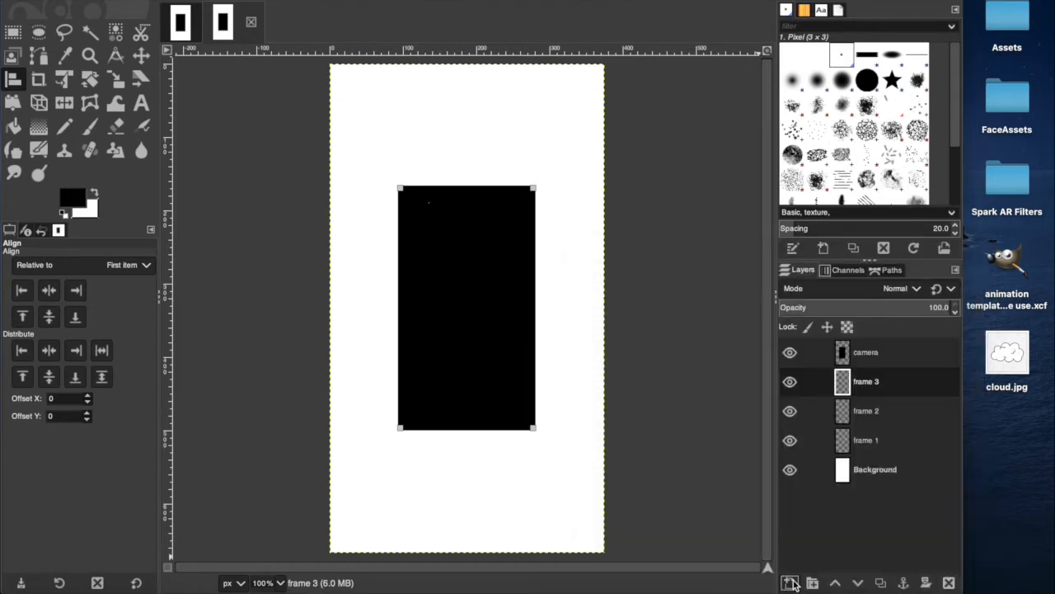
left_click(789, 582)
key("Return")
left_click(794, 584)
key("Return")
left_click(794, 584)
key("Right")
key("BackSpace")
type("6")
key("Return")
Step: Add transparent 375 × 667 px layers named frame 8 and frame 9 above frame 7
left_click(801, 584)
key("Right")
key("BackSpace")
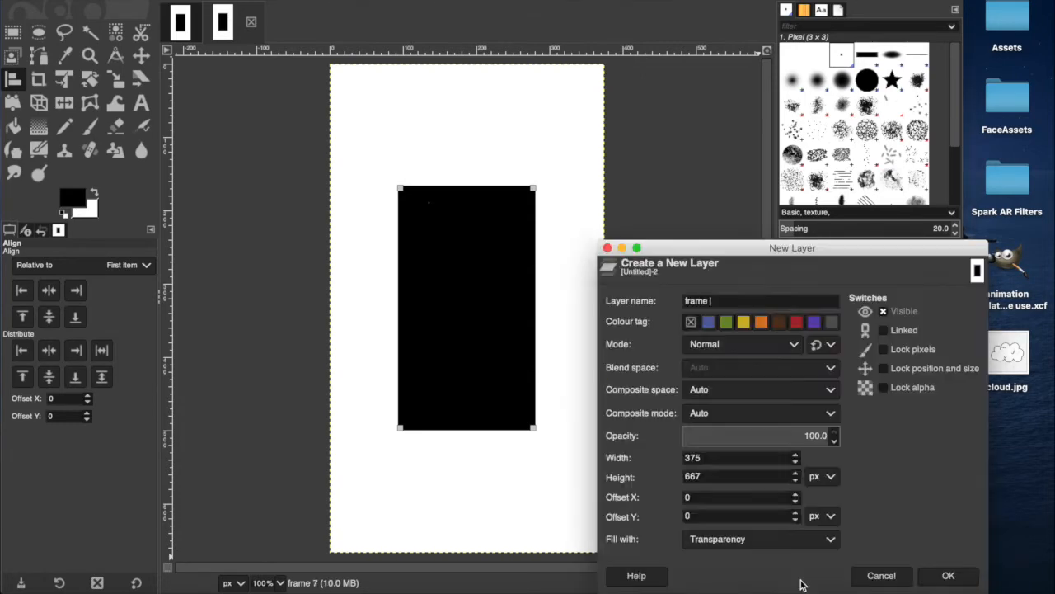
type("8")
key("Return")
left_click(801, 582)
key("Right")
key("BackSpace")
type("9")
key("Return")
Step: Continue the stack above frame 9 with transparent layers named frame 10 through frame 17
left_click(801, 582)
key("Right")
key("BackSpace")
key("Right")
key("BackSpace")
type("2")
key("Return")
left_click(792, 584)
key("Right")
key("BackSpace")
type("3")
key("Return")
left_click(792, 584)
key("Right")
key("BackSpace")
type("7")
key("Return")
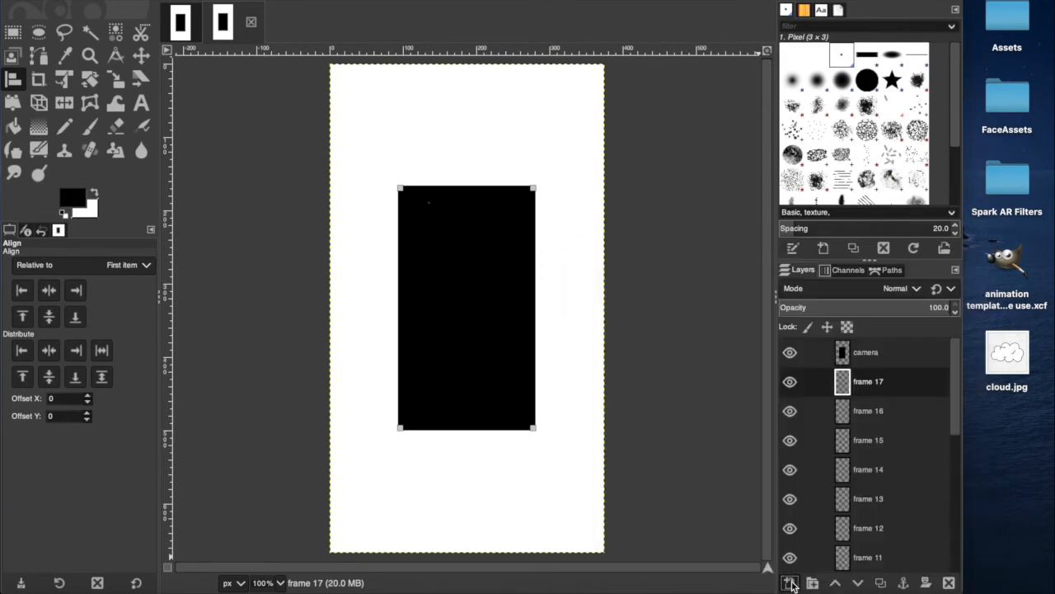
Step: Complete the frame stack below the camera layer with transparent layers named frame 18 through frame 24
left_click(792, 585)
key("Right")
key("BackSpace")
type("8")
key("Return")
left_click(792, 585)
key("Right")
key("BackSpace")
type("1")
key("Return")
left_click(792, 584)
key("Right")
key("BackSpace")
type("2")
key("Return")
Step: Check the layer stack from the camera layer down to Background for a complete, correctly numbered frame sequence
scroll(822, 480, "down", 8)
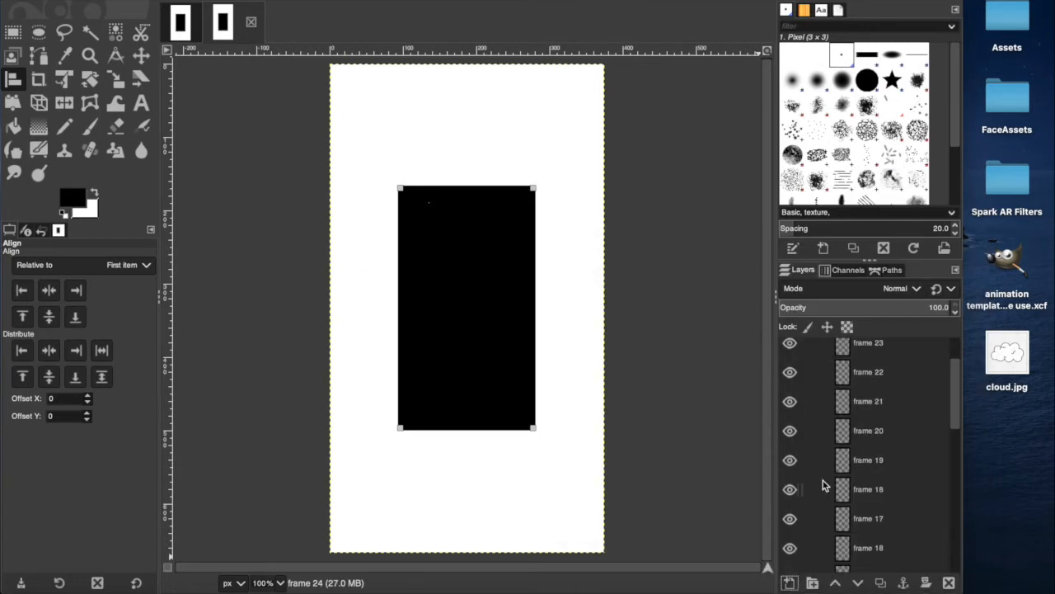
scroll(822, 480, "down", 5)
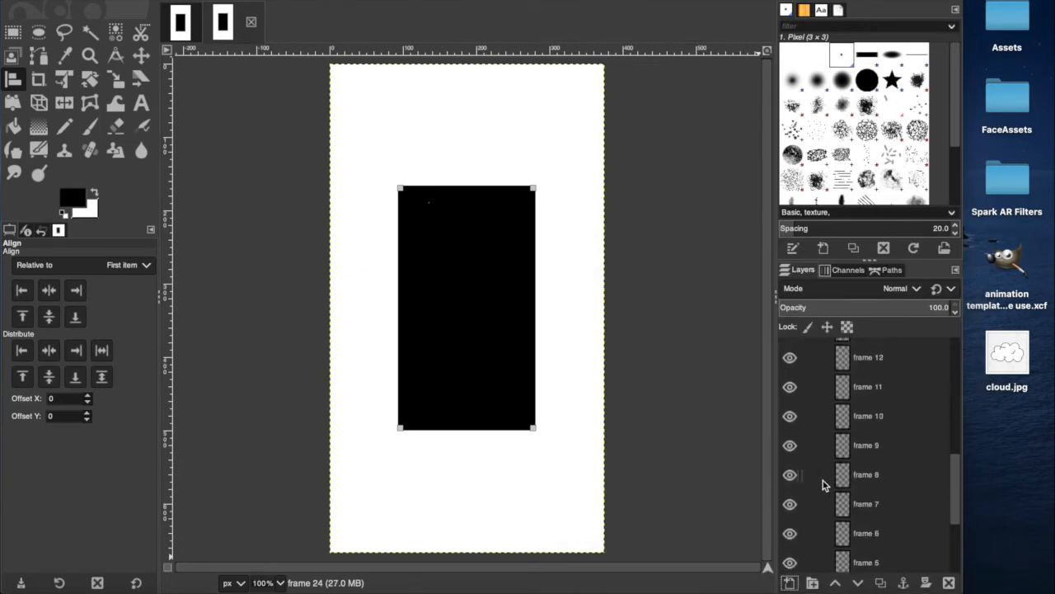
scroll(872, 435, "up", 5)
scroll(873, 435, "up", 9)
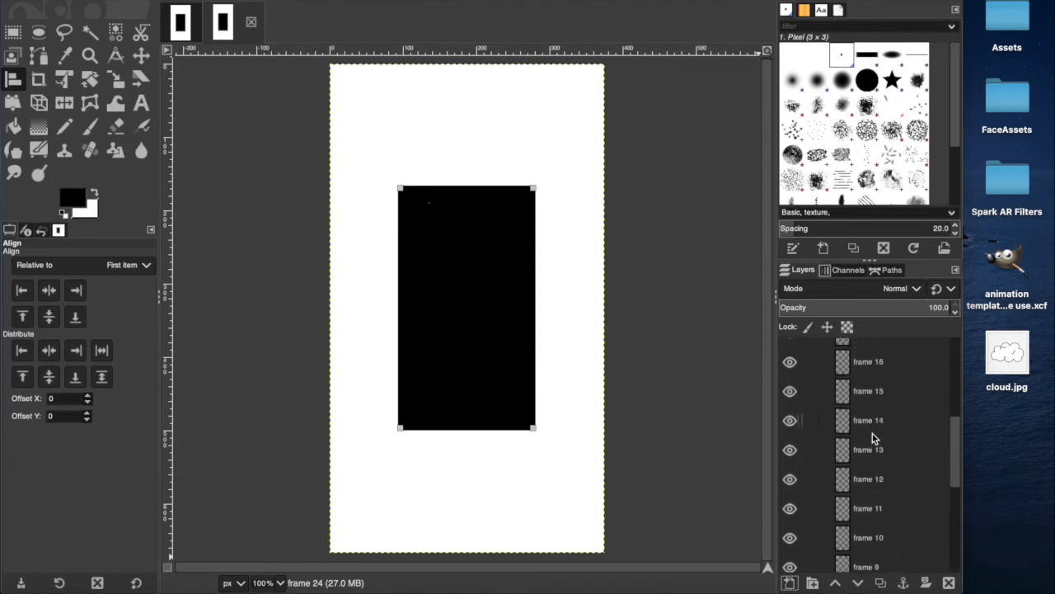
scroll(872, 435, "up", 3)
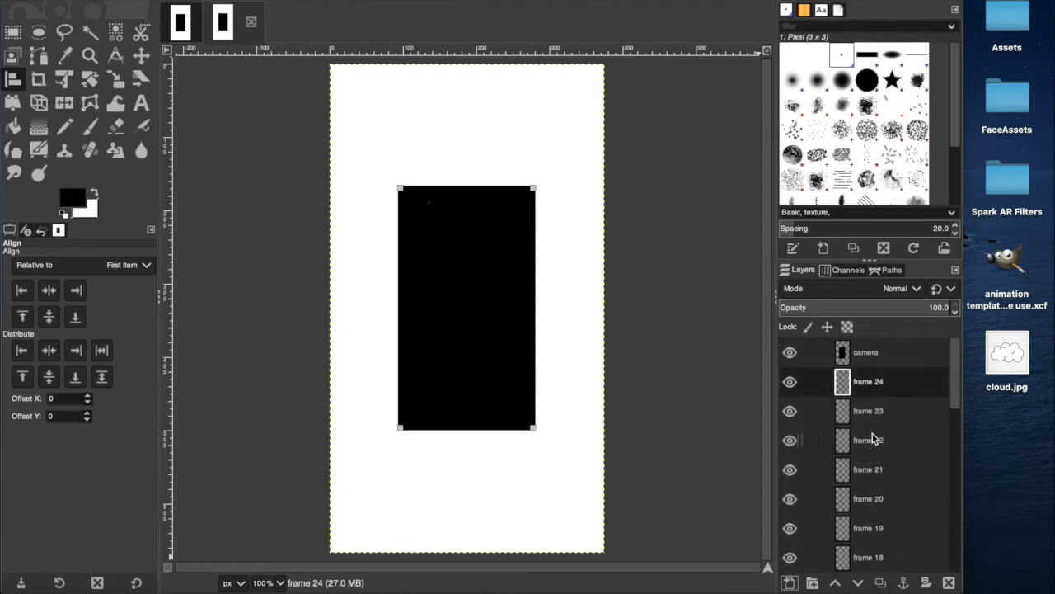
scroll(909, 470, "down", 15)
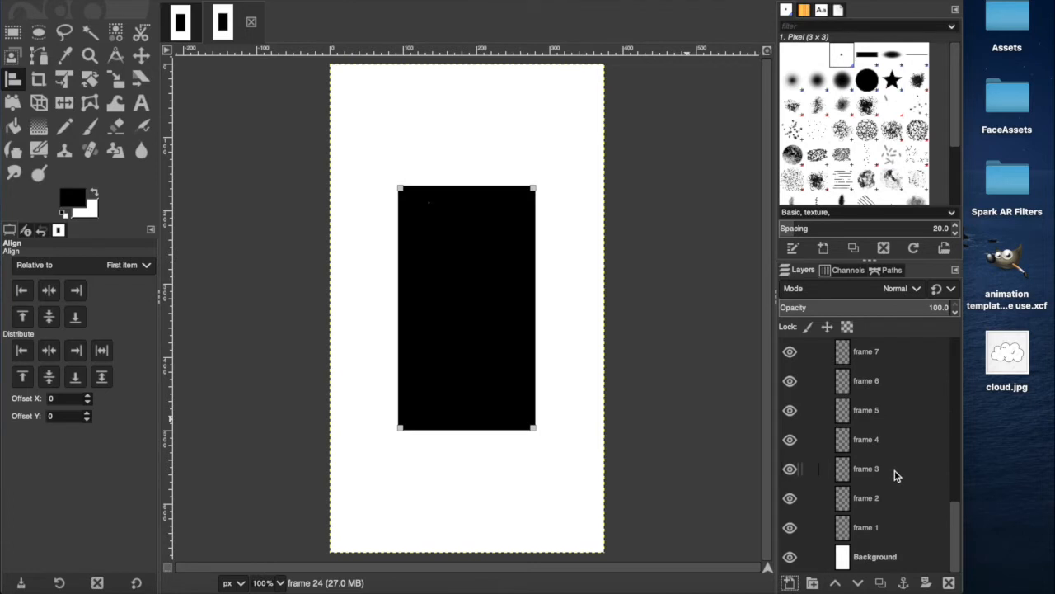
scroll(817, 413, "up", 18)
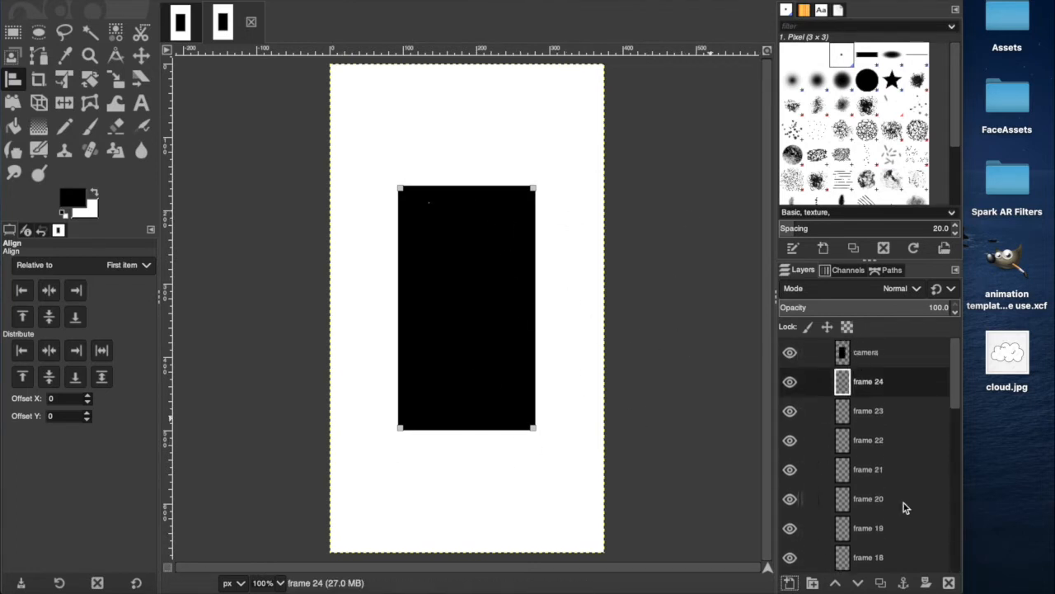
scroll(904, 503, "down", 15)
Step: Pencil a freehand test scribble above the black rectangle on frame 1 and another one on frame 2
left_click(863, 539)
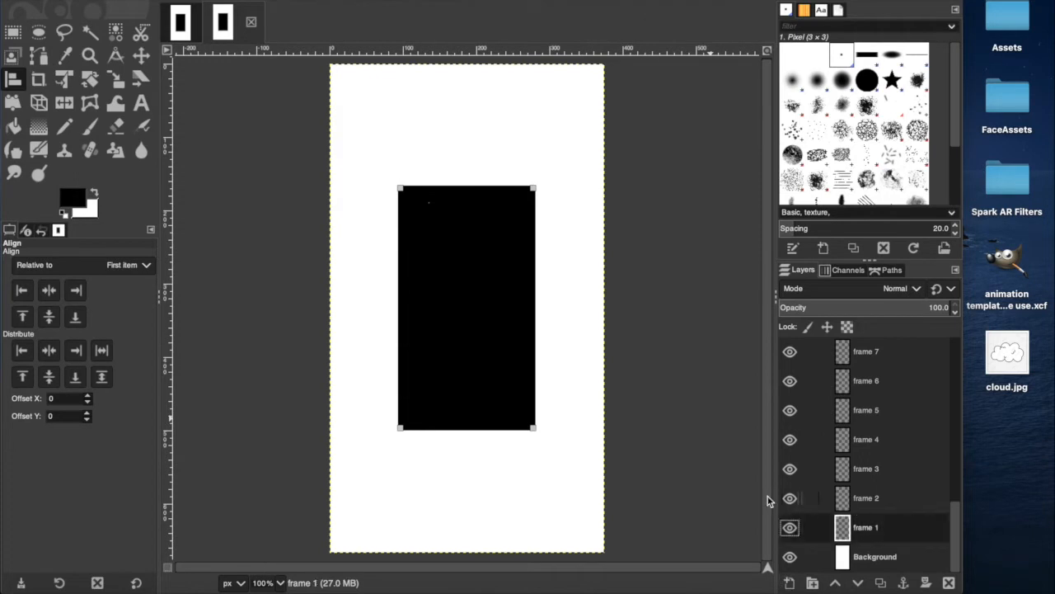
right_click(863, 536)
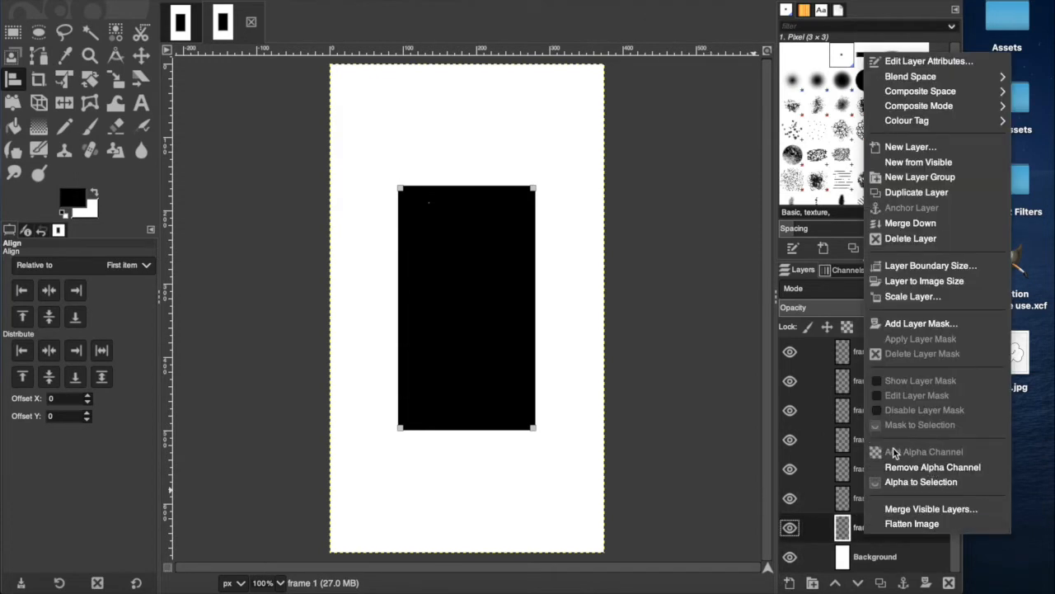
left_click(844, 489)
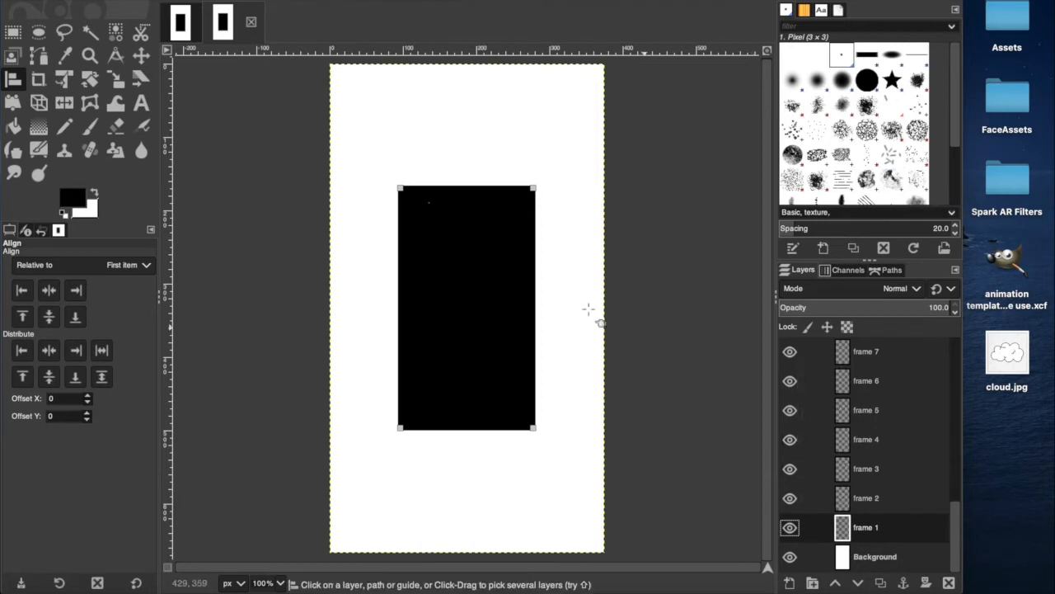
left_click(64, 126)
mouse_move(408, 112)
left_mouse_down()
mouse_move(507, 142)
mouse_move(517, 175)
left_mouse_up()
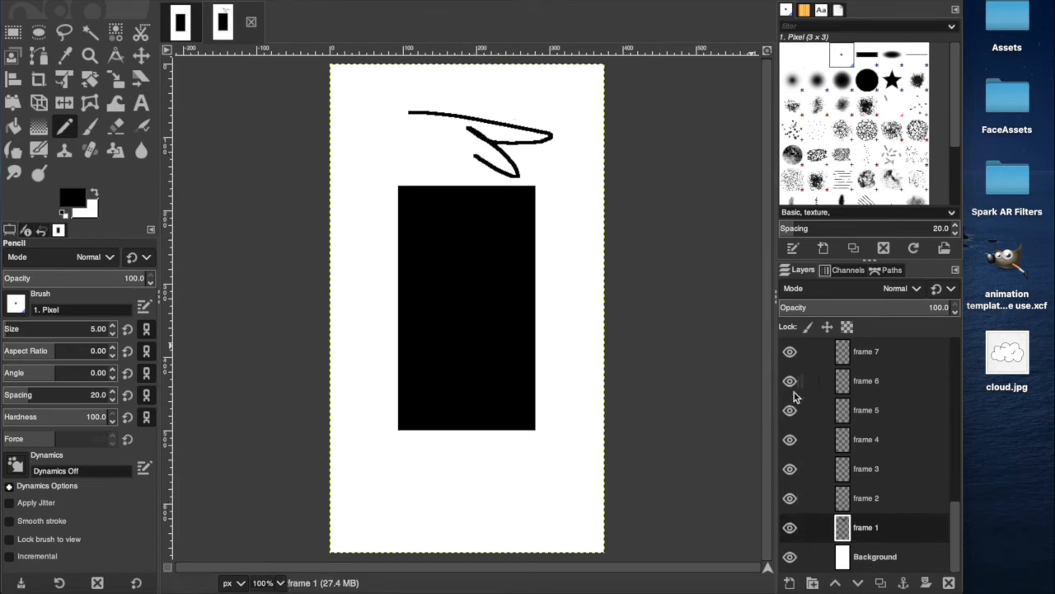
left_click(876, 504)
mouse_move(513, 125)
left_mouse_down()
mouse_move(501, 94)
mouse_move(405, 148)
left_mouse_up()
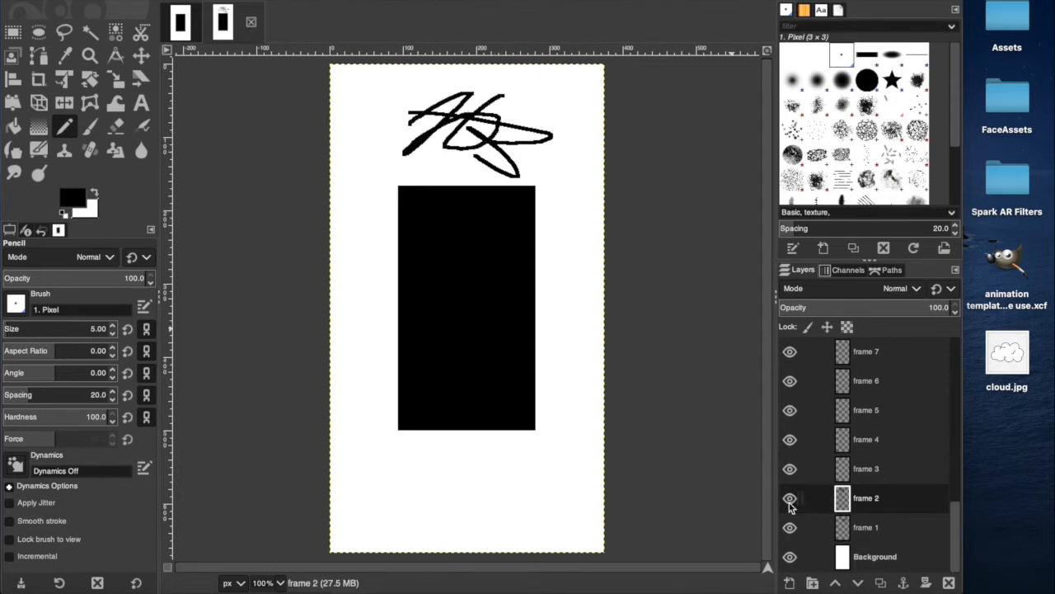
Step: Set the opacity of the frame 1 layer to 50
mouse_move(870, 528)
left_mouse_down()
mouse_move(871, 488)
mouse_move(876, 508)
mouse_move(891, 501)
mouse_move(877, 532)
left_mouse_up()
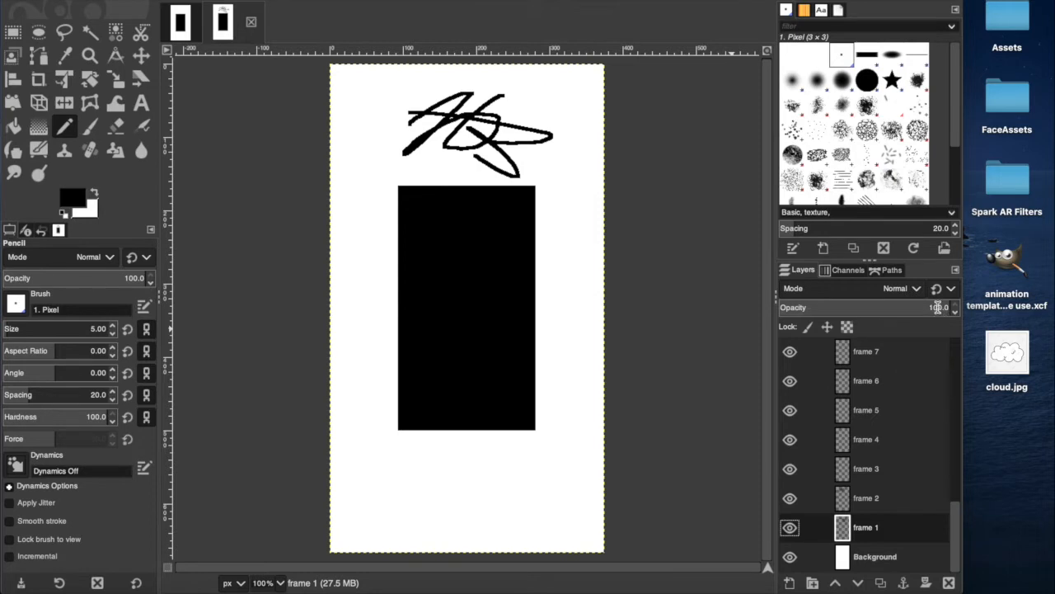
type("50")
key("Return")
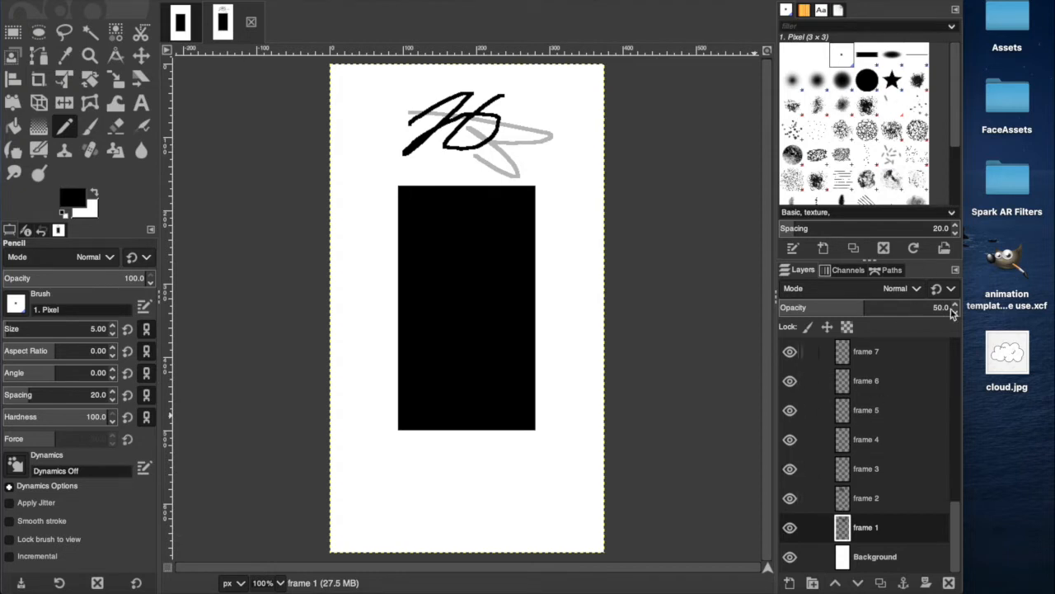
Step: Undo the opacity change on frame 1 and the pencil scribbles on frame 1 and frame 2
key("super+z")
key("super+z")
key("super+z")
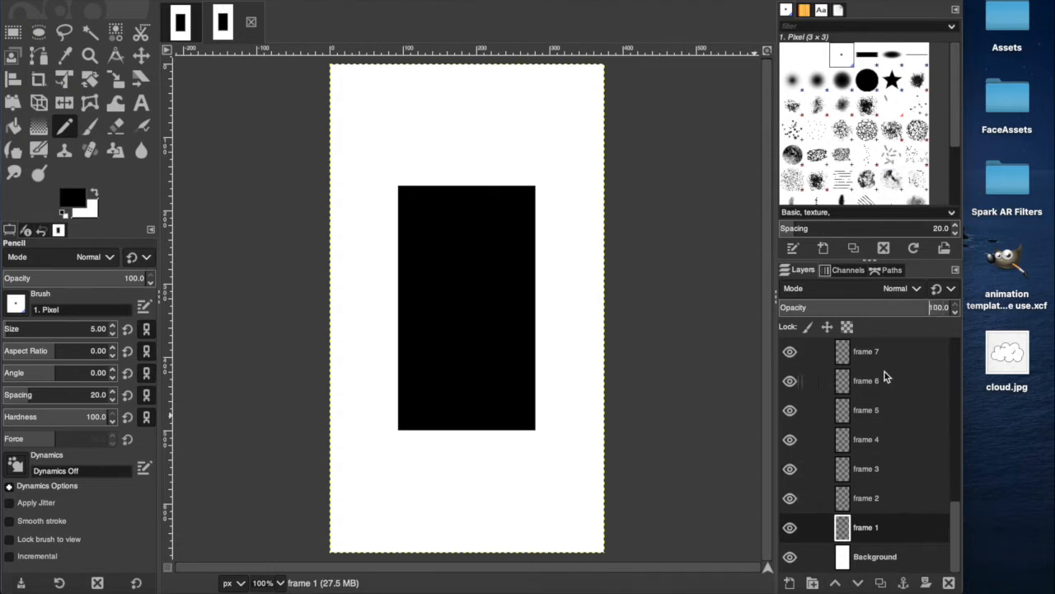
scroll(884, 372, "up", 10)
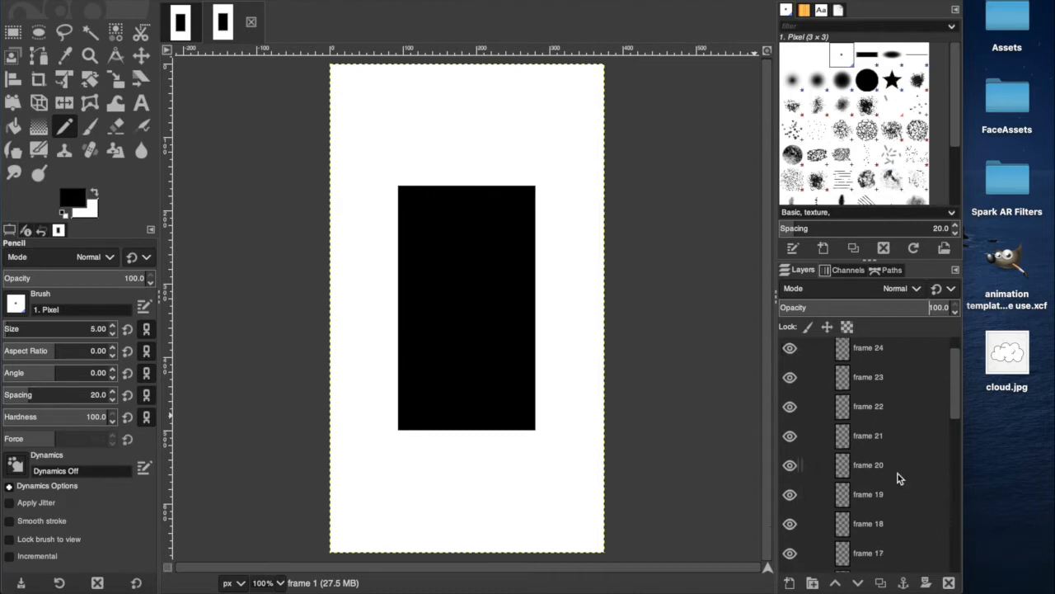
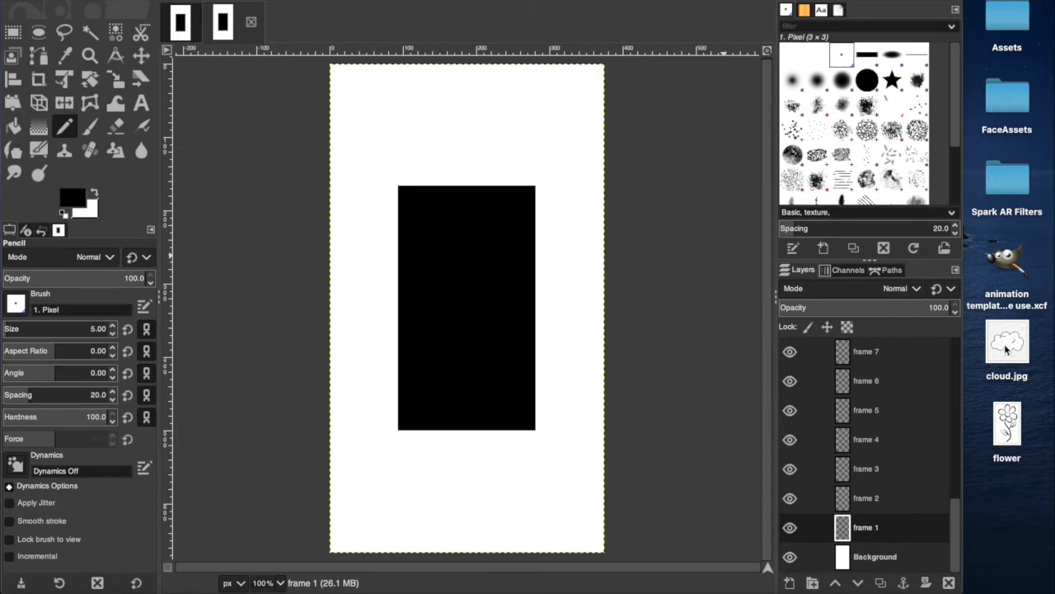
Step: Import cloud.jpg from the desktop into the image as a new layer directly above frame 1
left_click_drag(1014, 352, 438, 102)
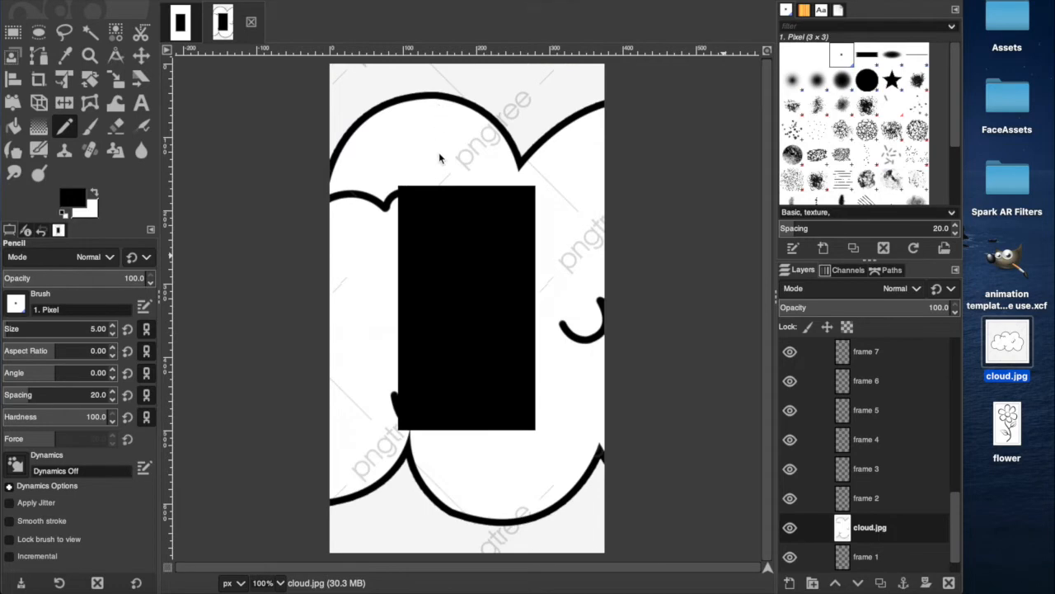
key("shift+s")
left_click(443, 138)
left_click_drag(281, 85, 308, 102)
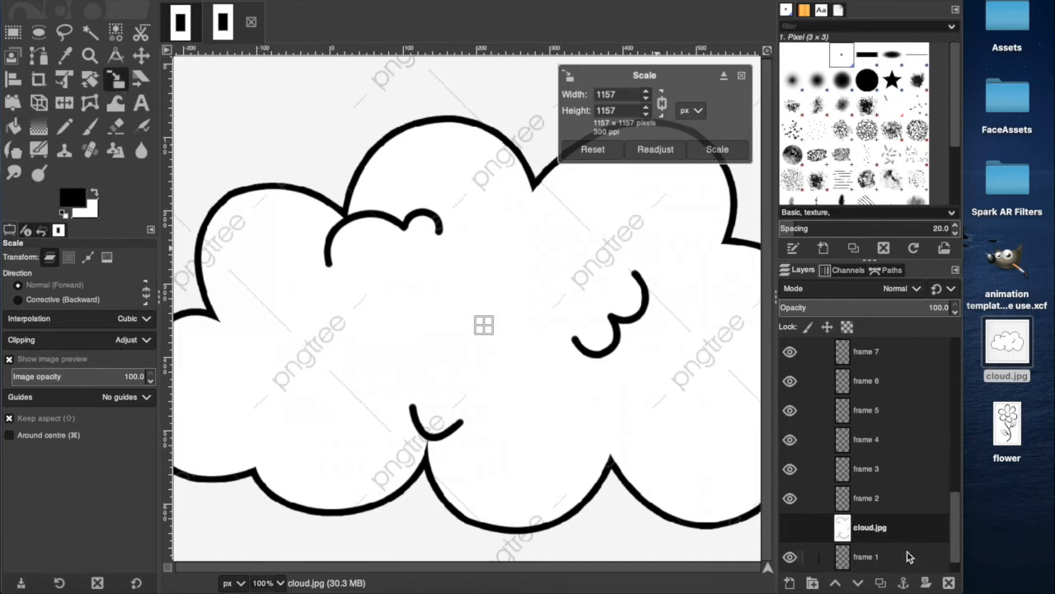
Step: Reorder the cloud.jpg layer so it sits between frame 1 and Background
scroll(874, 532, "down", 1)
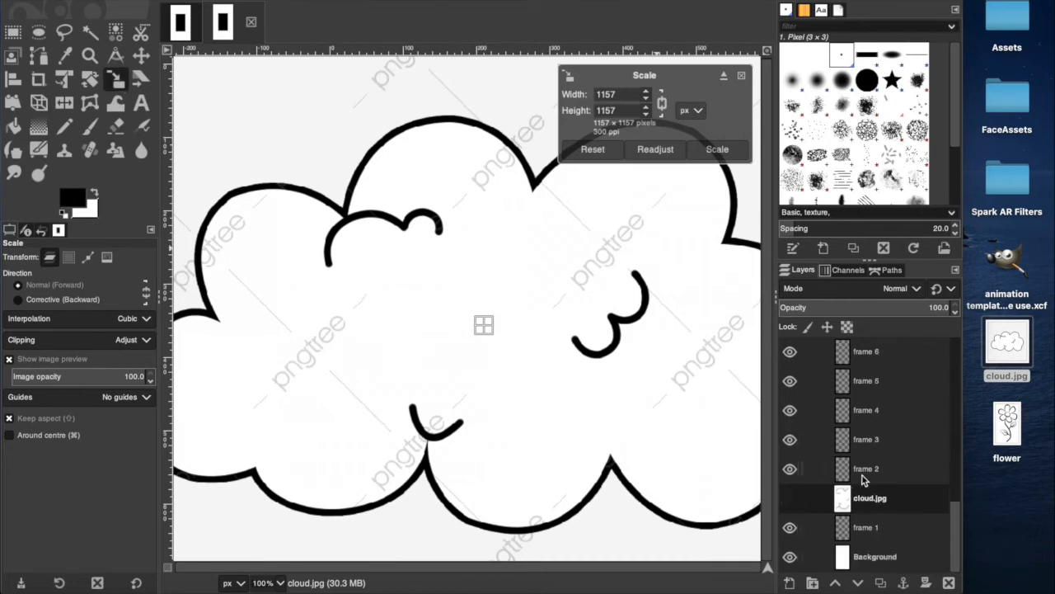
left_click_drag(860, 504, 868, 540)
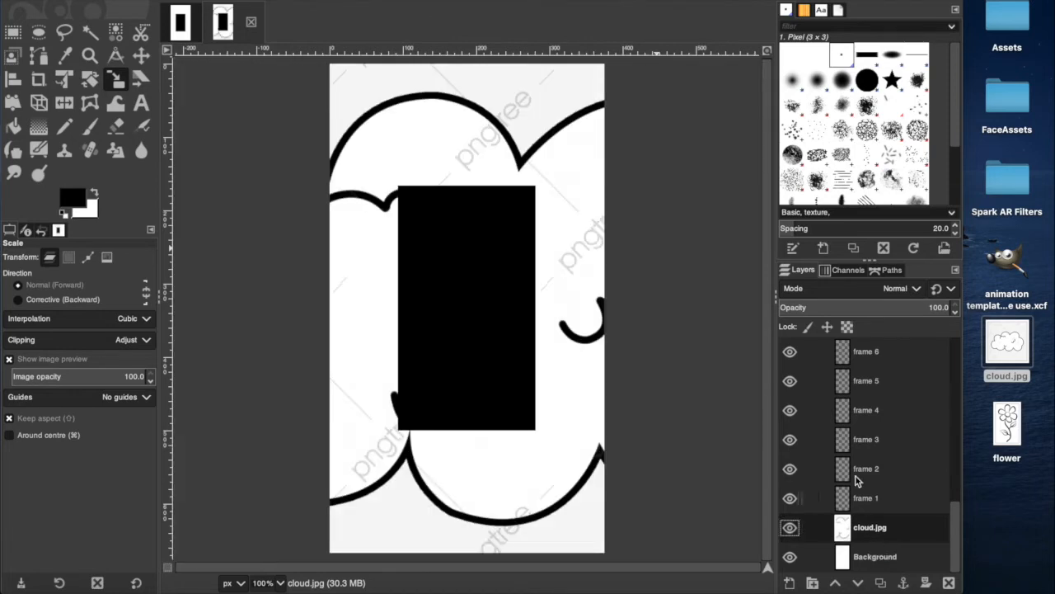
Step: Scale the cloud.jpg layer proportionally to about 481 px square and move it toward the canvas's upper-left area
left_click(373, 93)
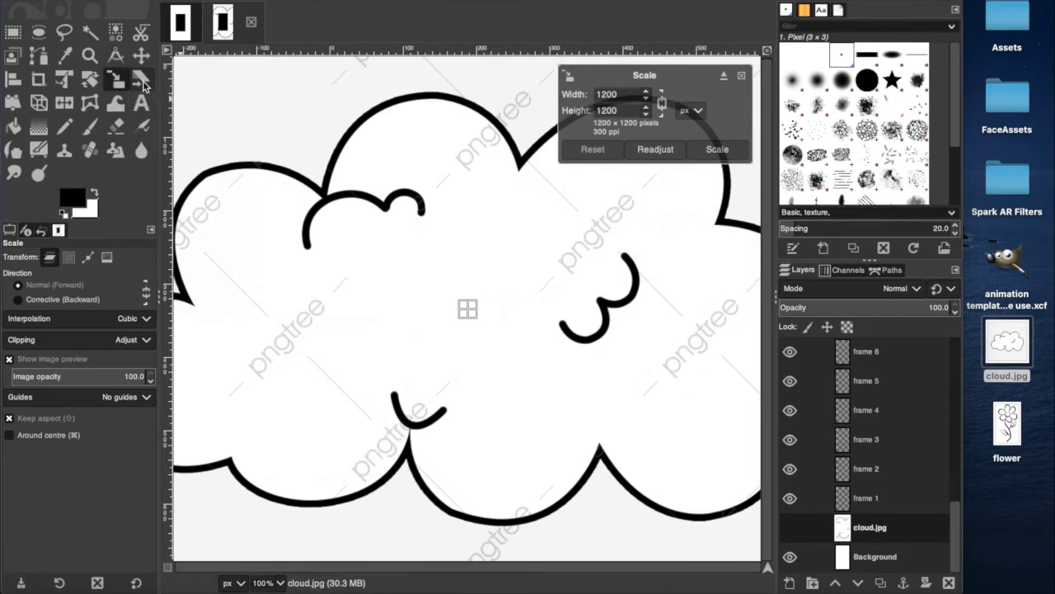
left_click_drag(250, 119, 643, 456)
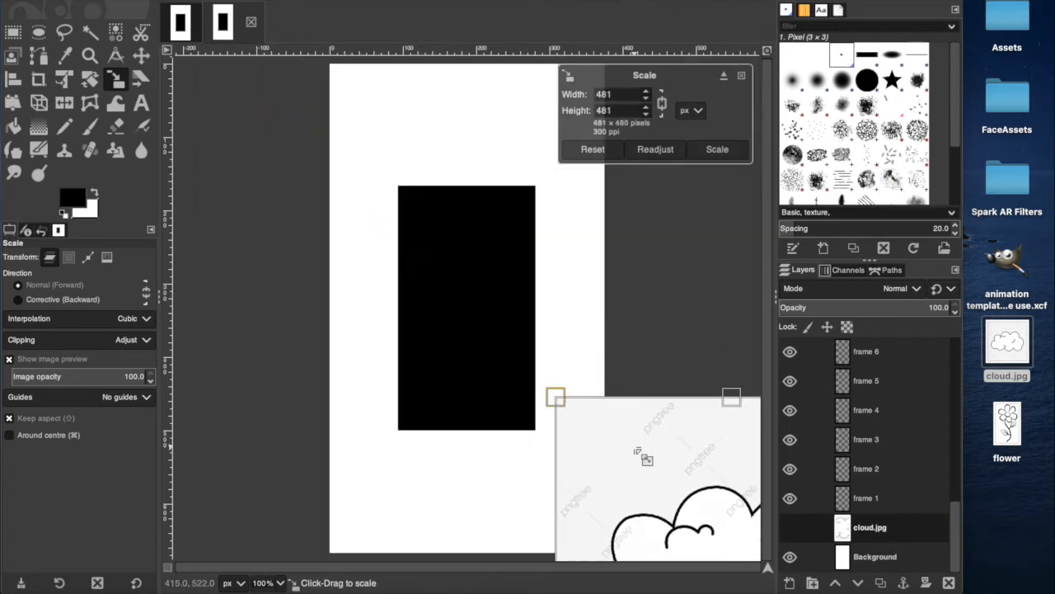
left_click(140, 54)
left_click_drag(643, 448, 391, 125)
Step: Scale the cloud.jpg layer down further until it fits above the black rectangle in the canvas's upper-left corner
key("shift+s")
left_click(388, 101)
key("m")
key("shift+s")
left_click(390, 104)
key("m")
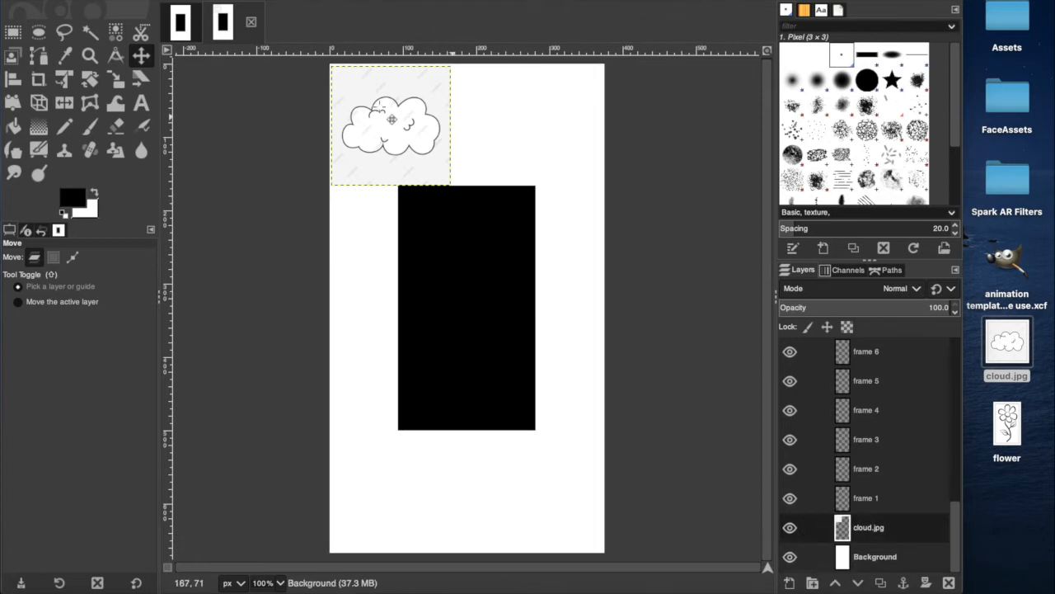
Step: Shift the cloud image to the canvas's left edge with frame 1 active, and centre it above the black rectangle with frame 12 active
left_click(851, 500)
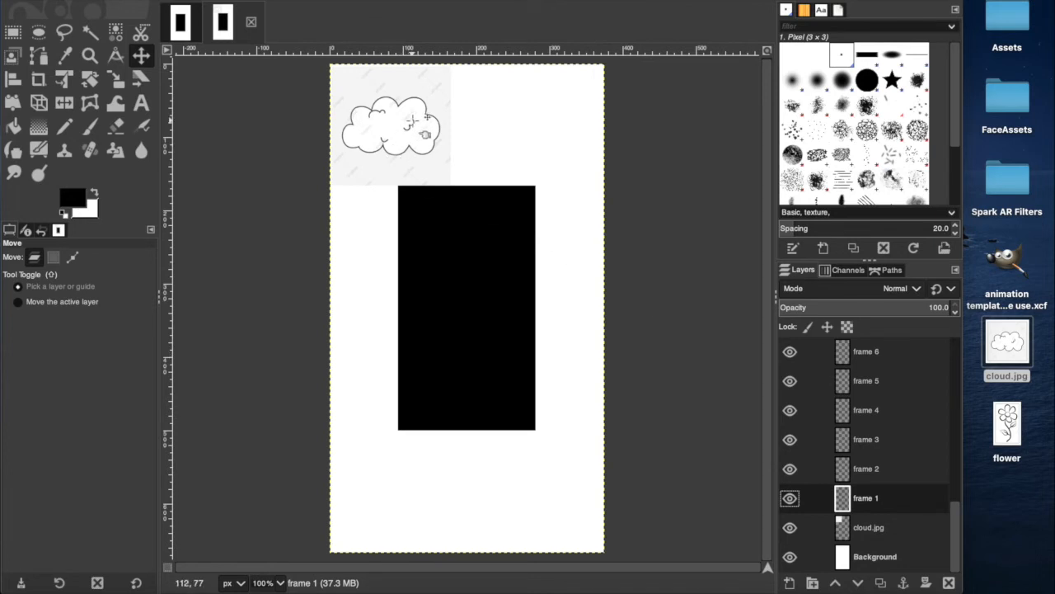
mouse_move(426, 118)
left_mouse_down()
mouse_move(413, 118)
mouse_move(421, 116)
left_mouse_up()
scroll(837, 437, "up", 5)
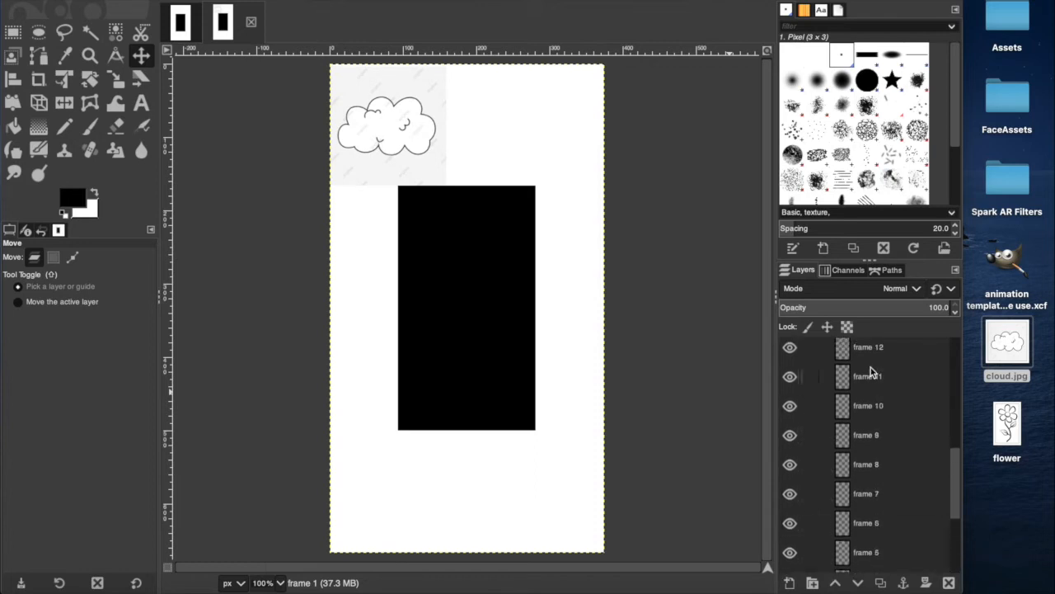
left_click(868, 347)
left_click_drag(385, 132, 443, 121)
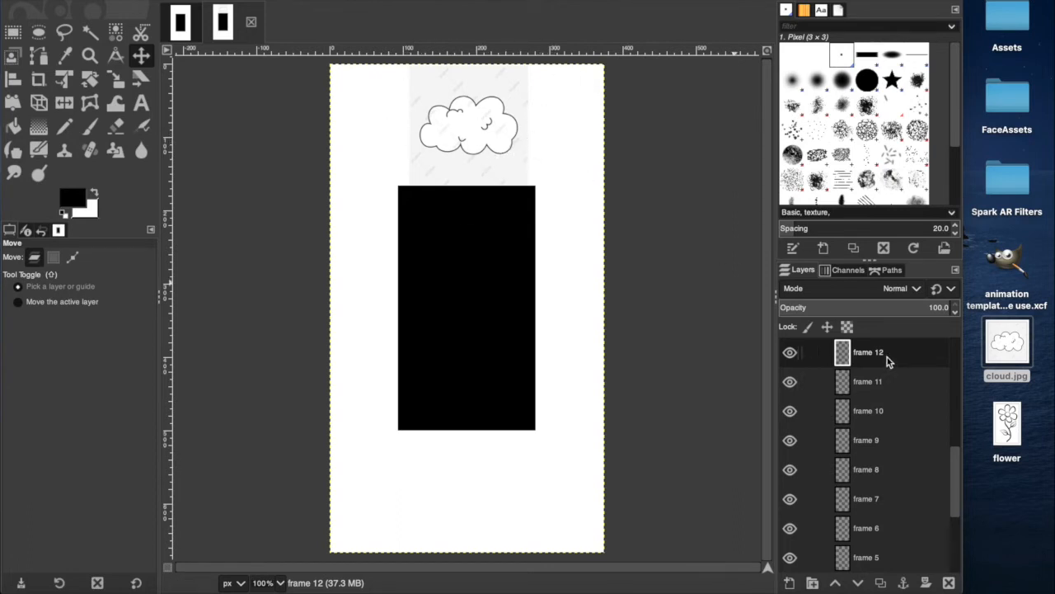
scroll(861, 465, "down", 4)
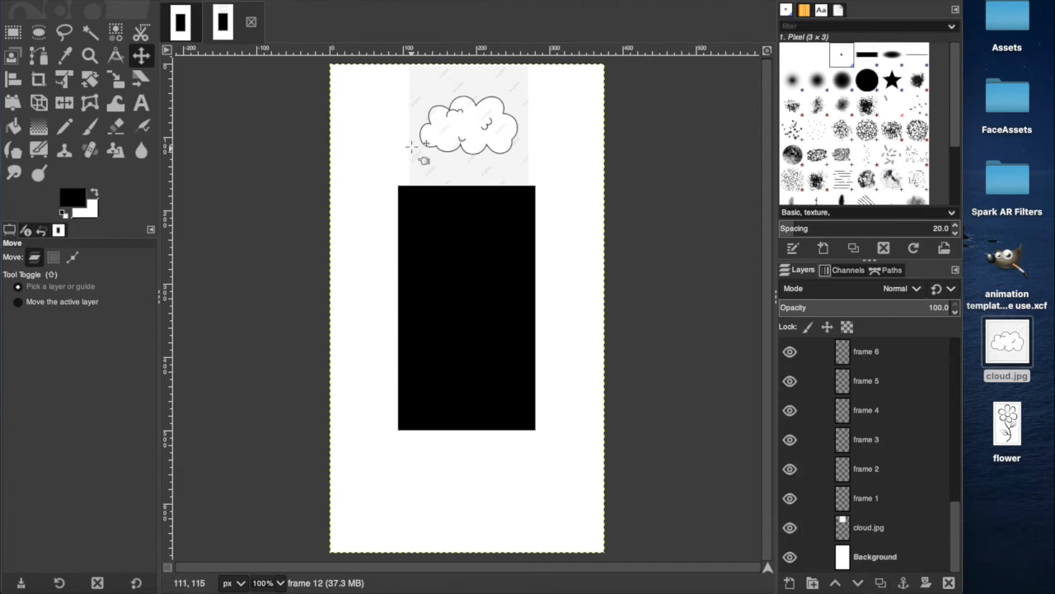
Step: Trace the cloud's outline and inner curls on frame 12 with the black size 5 Paintbrush, and hide the cloud.jpg layer
left_click(91, 129)
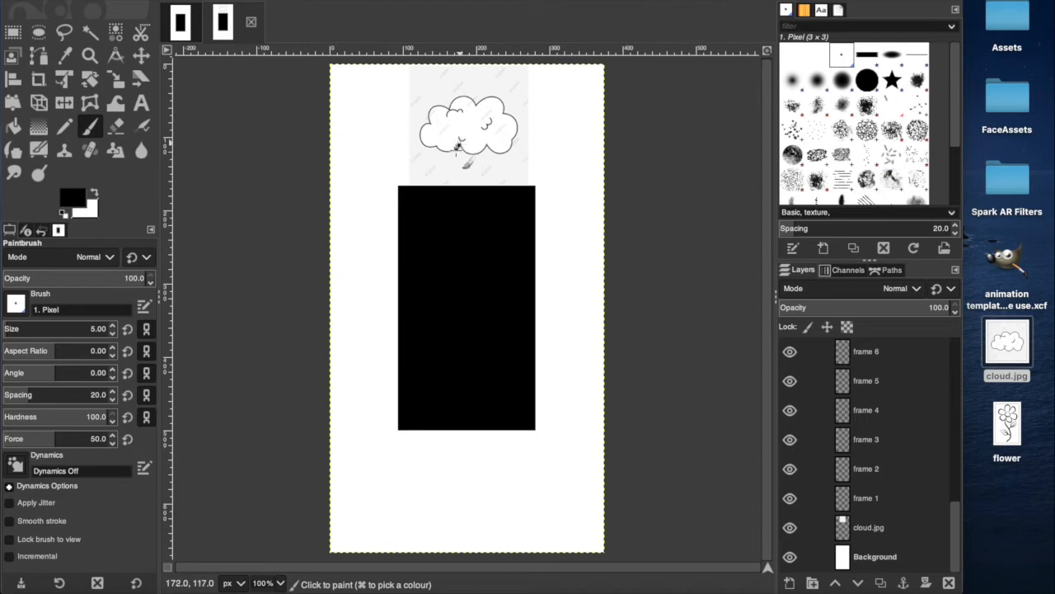
mouse_move(447, 154)
left_mouse_down()
mouse_move(417, 144)
mouse_move(433, 105)
mouse_move(505, 107)
mouse_move(517, 140)
mouse_move(484, 161)
mouse_move(463, 156)
left_mouse_up()
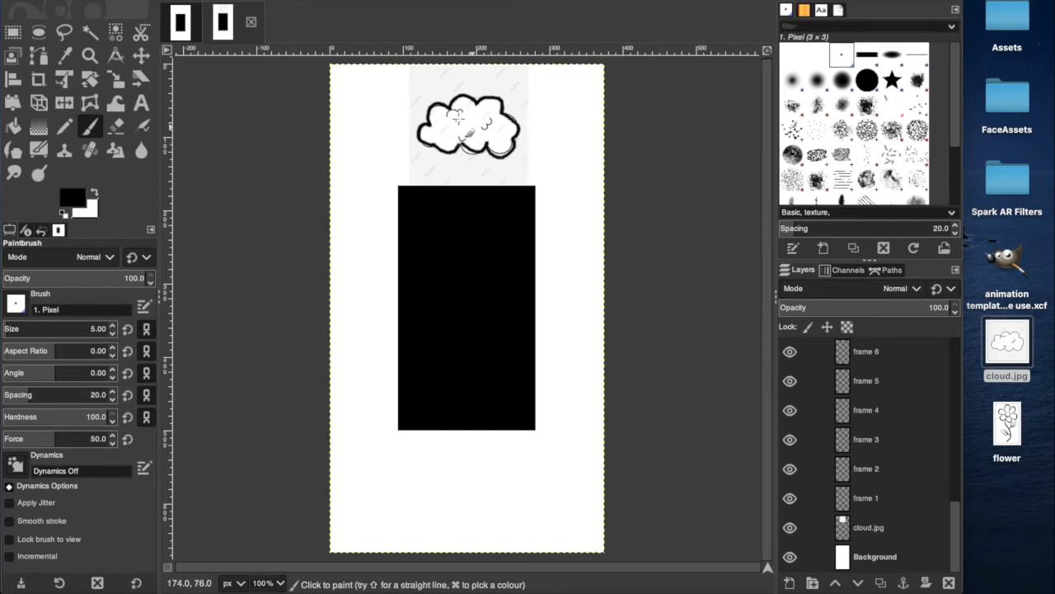
mouse_move(464, 115)
left_mouse_down()
mouse_move(450, 113)
mouse_move(498, 140)
mouse_move(474, 113)
left_mouse_up()
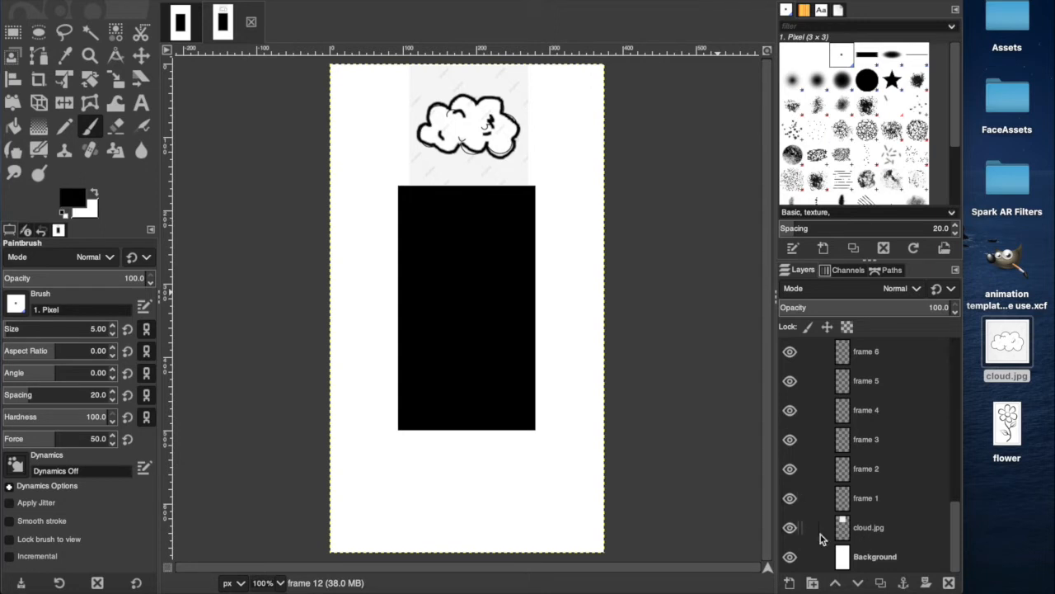
left_click(790, 527)
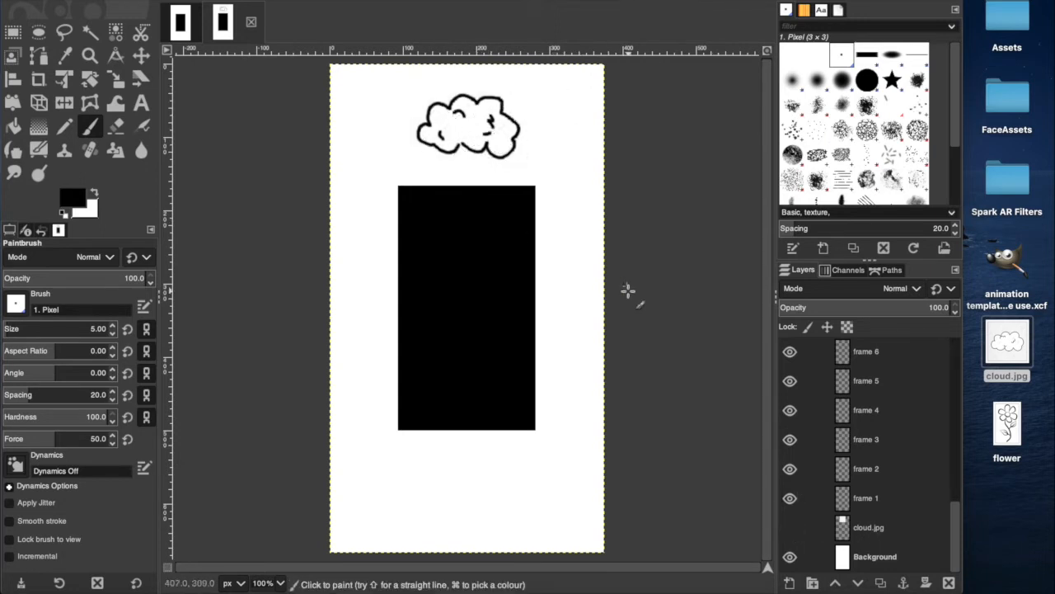
Step: Show the cloud.jpg layer again and move it past the canvas's left edge until only a thin strip overlaps the canvas
left_click(790, 528)
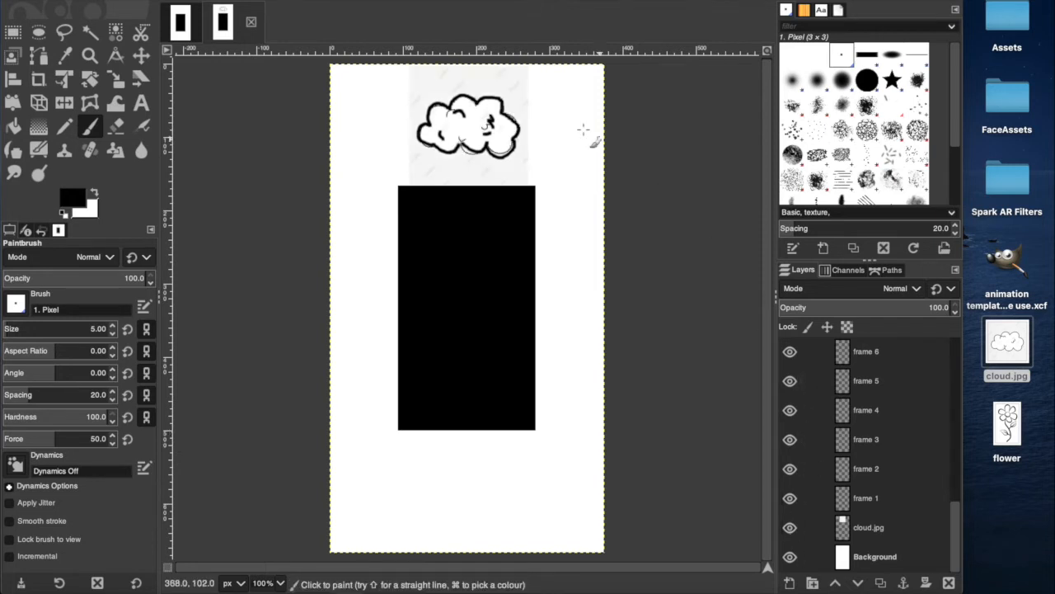
scroll(844, 478, "up", 10)
scroll(844, 479, "down", 6)
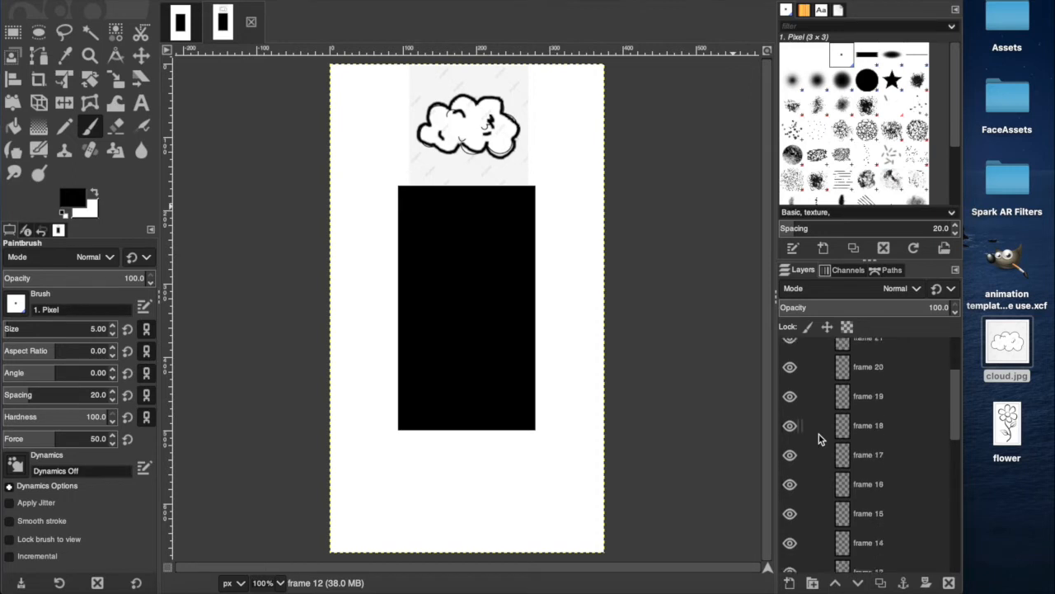
left_click(790, 534)
scroll(795, 531, "down", 5)
left_click(857, 528)
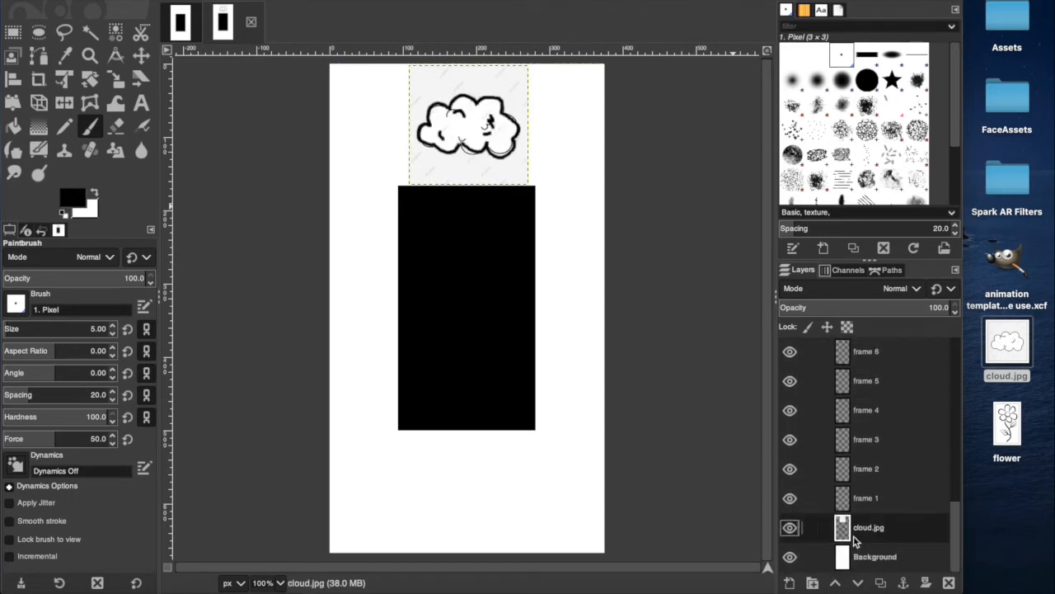
key("m")
left_click_drag(469, 106, 277, 104)
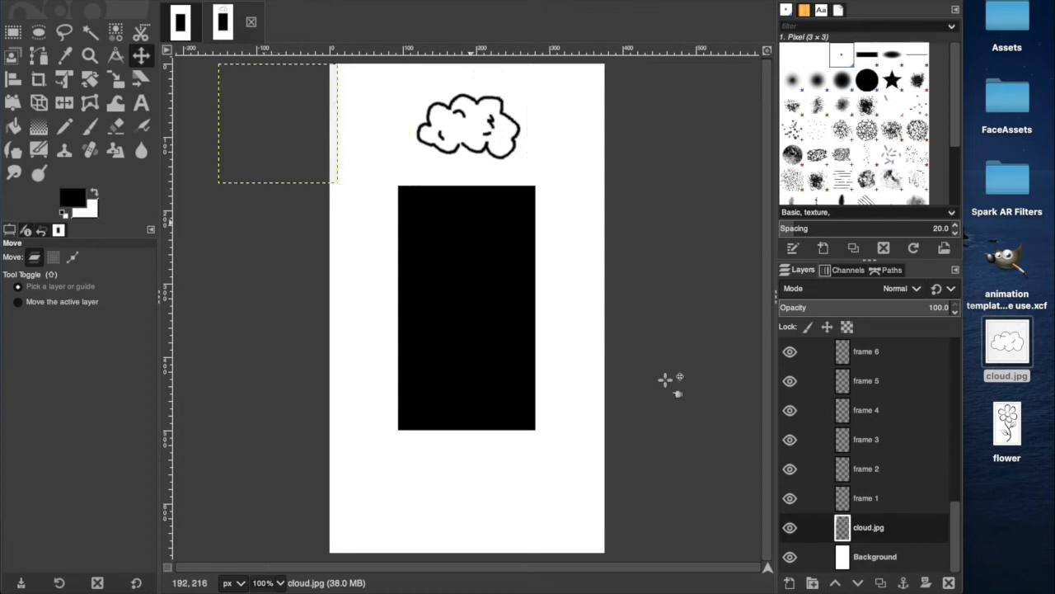
Step: Nudge the cloud.jpg layer right so the cloud's right tip shows at the canvas's left edge, and make frame 2 active
left_click(874, 500)
left_click(879, 471)
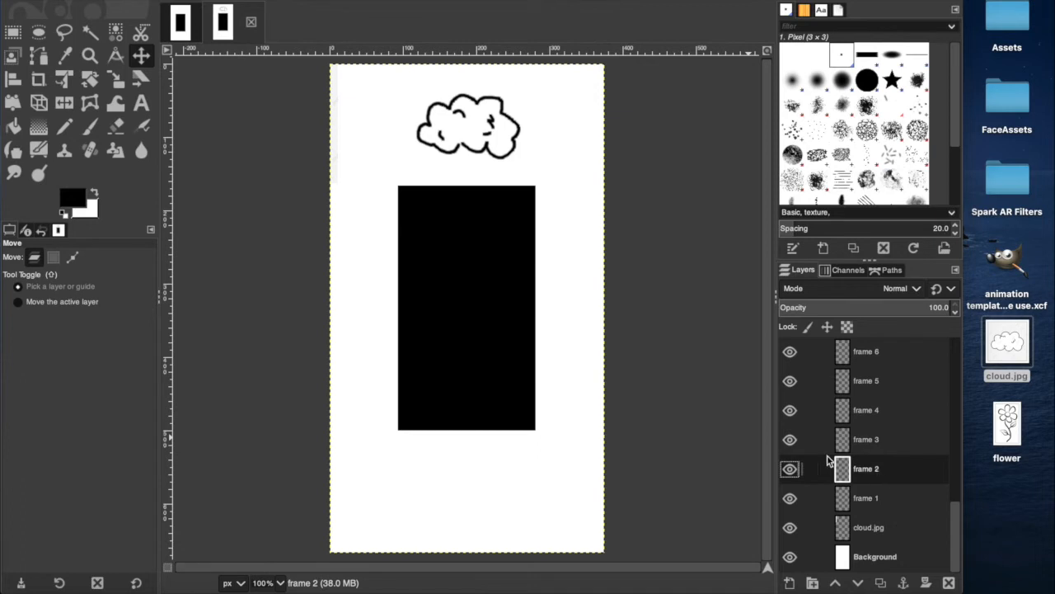
left_click(875, 529)
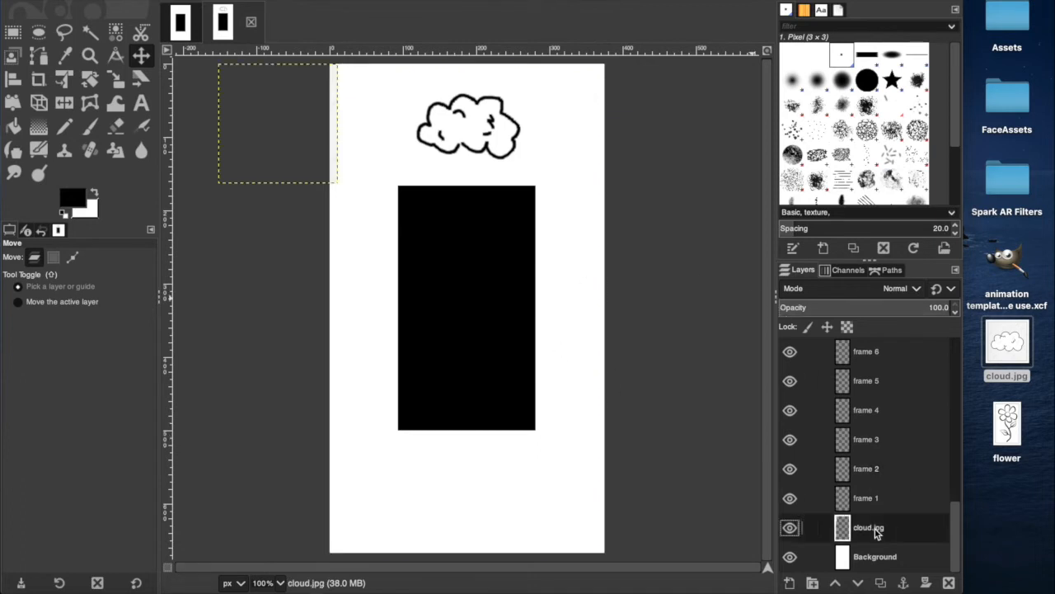
mouse_move(283, 108)
left_mouse_down()
mouse_move(347, 108)
mouse_move(294, 108)
left_mouse_up()
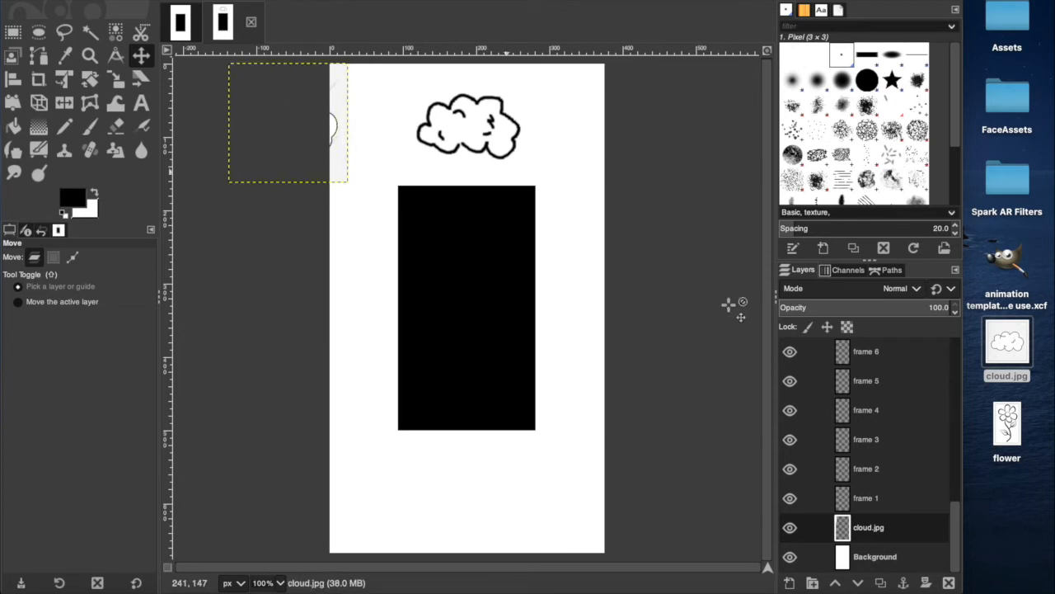
left_click(865, 473)
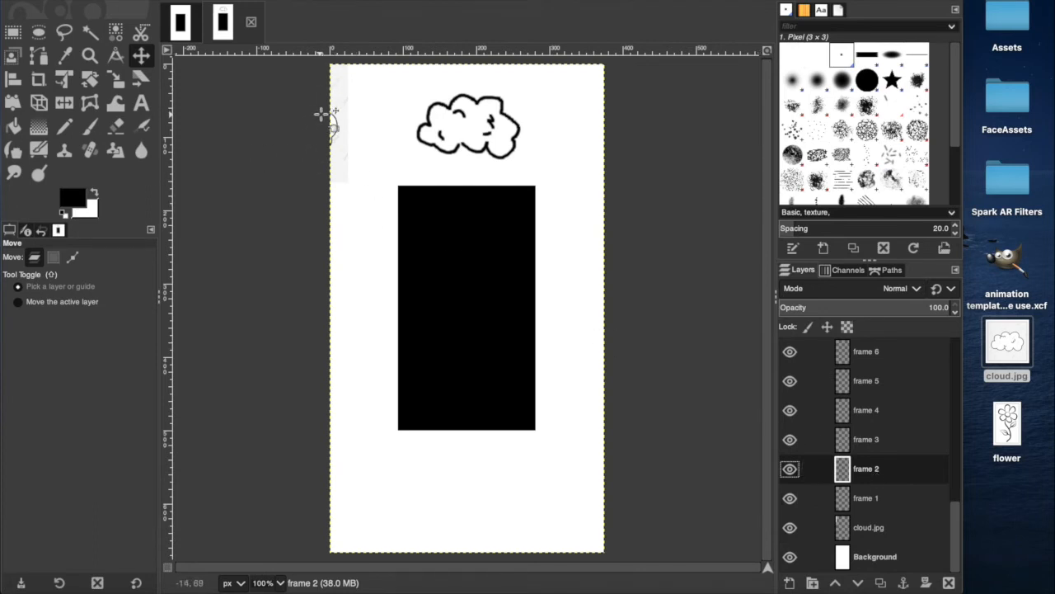
mouse_move(339, 111)
left_mouse_down()
mouse_move(351, 118)
mouse_move(337, 119)
left_mouse_up()
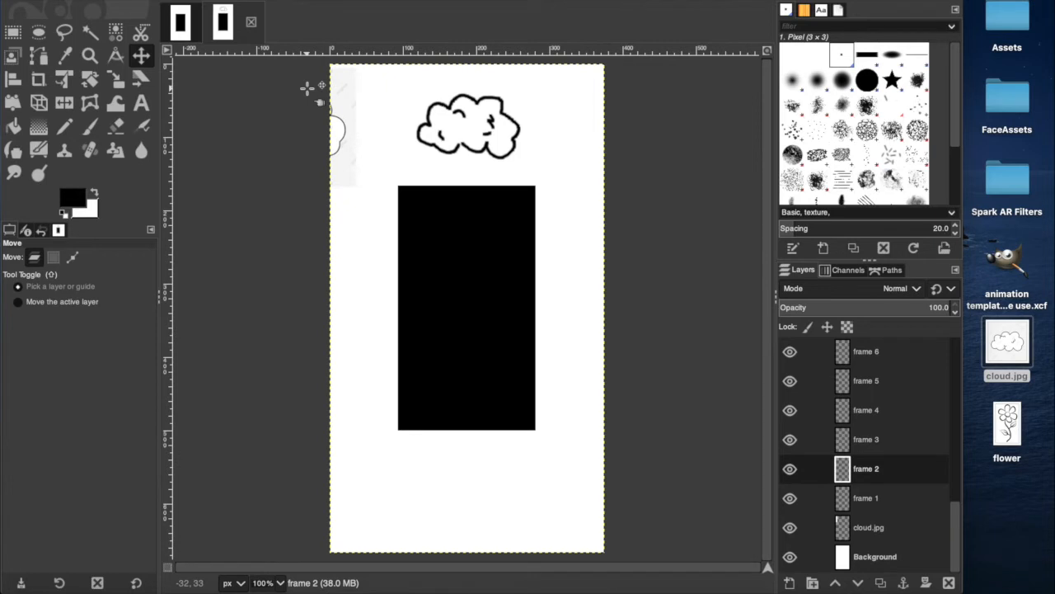
Step: Trace the visible cloud tip on frame 2 with the black size 5 Paintbrush and set the layer's opacity to 50
left_click(87, 128)
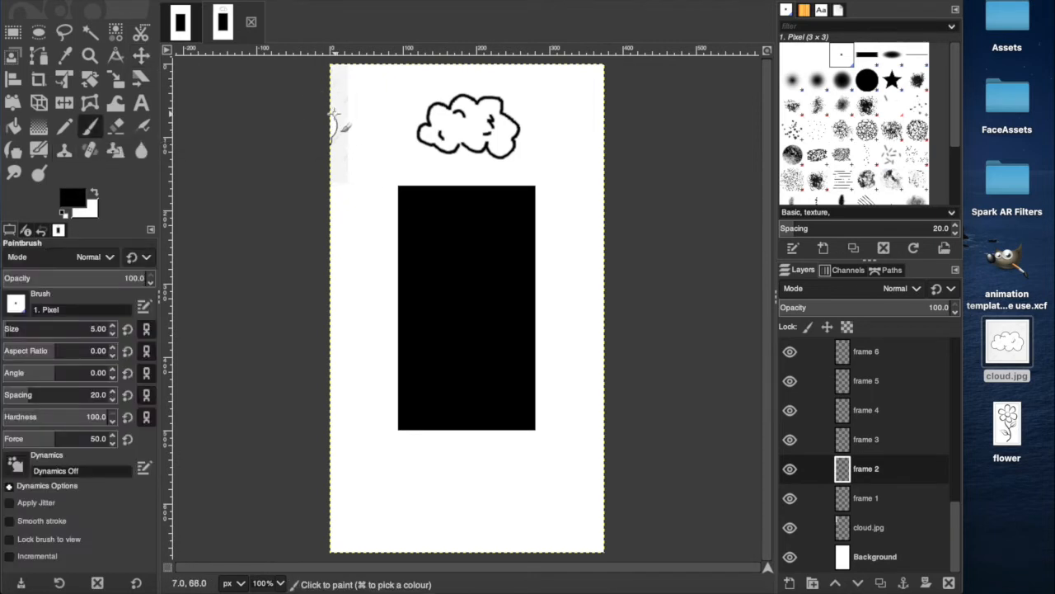
left_click(329, 139)
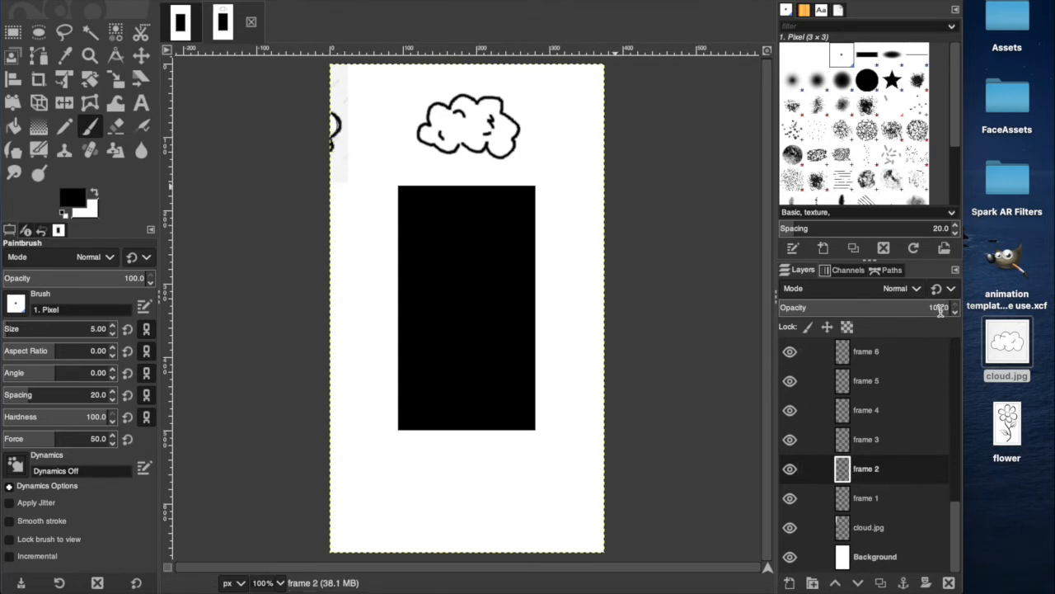
key("Return")
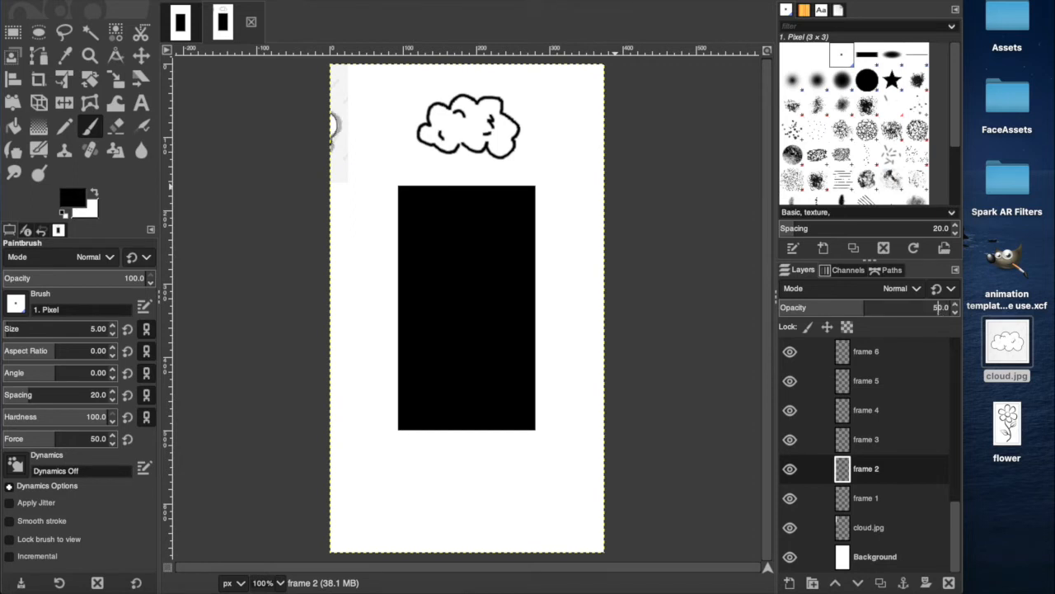
Step: Set the opacity of the frame 12 layer to 50
scroll(855, 447, "up", 3)
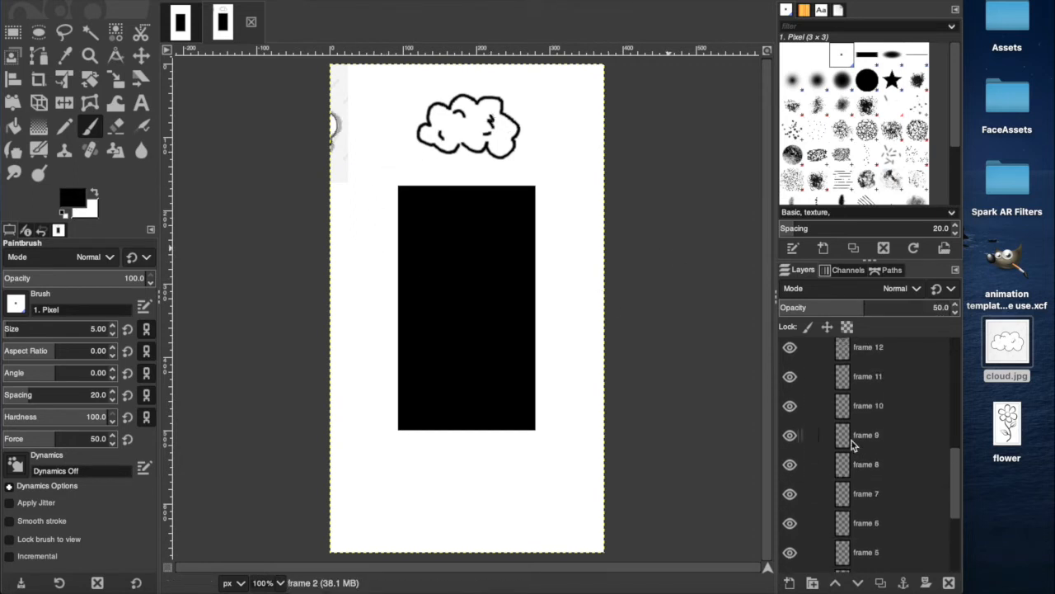
left_click(868, 349)
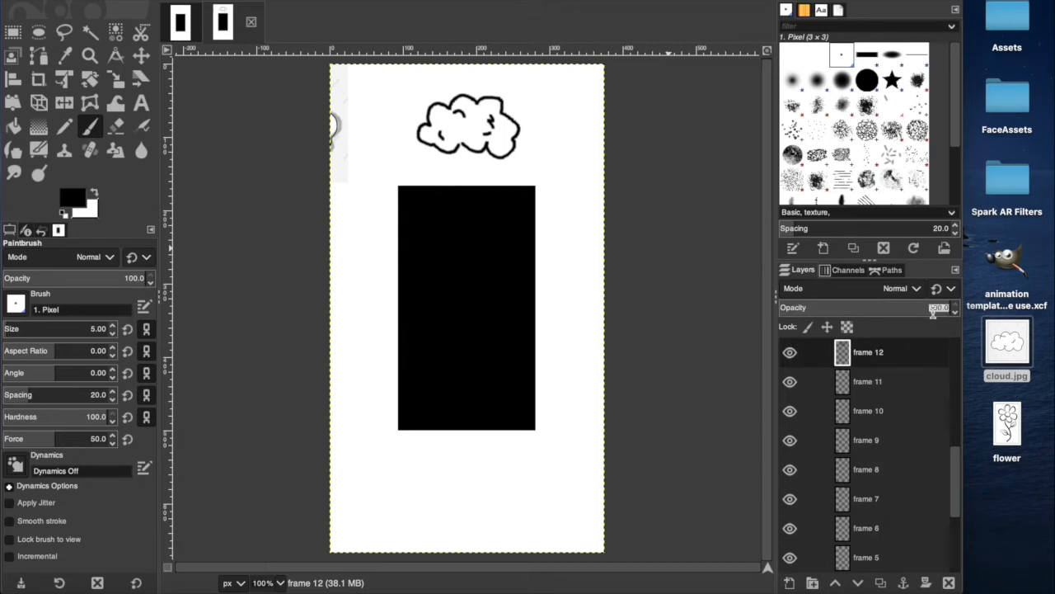
key("Return")
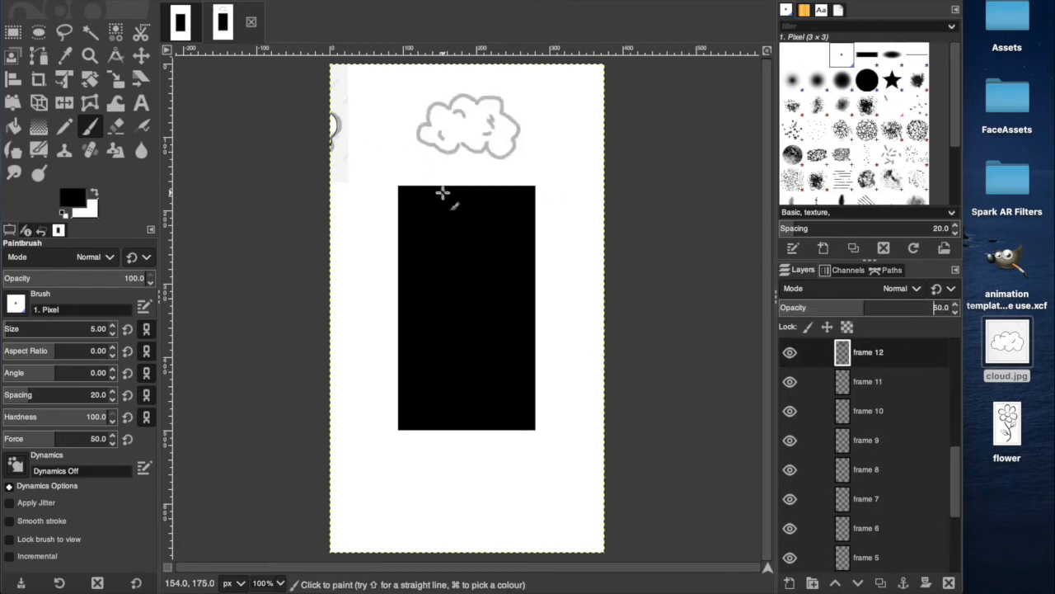
Step: Move the cloud.jpg layer to the canvas's right edge so only the cloud's left tip remains on the canvas
scroll(807, 446, "down", 3)
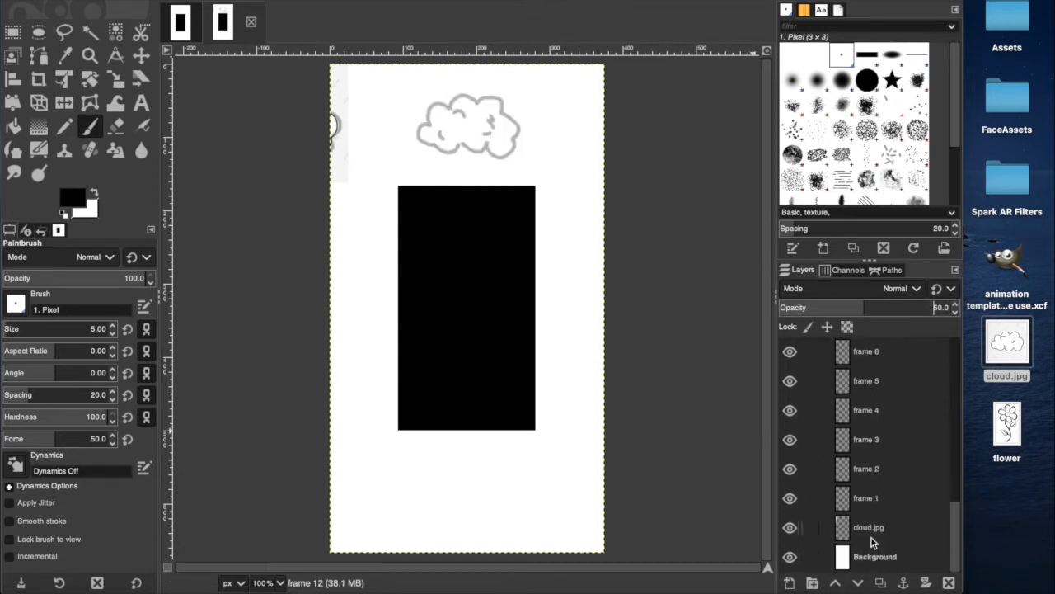
left_click(868, 527)
key("m")
left_click_drag(277, 125, 634, 120)
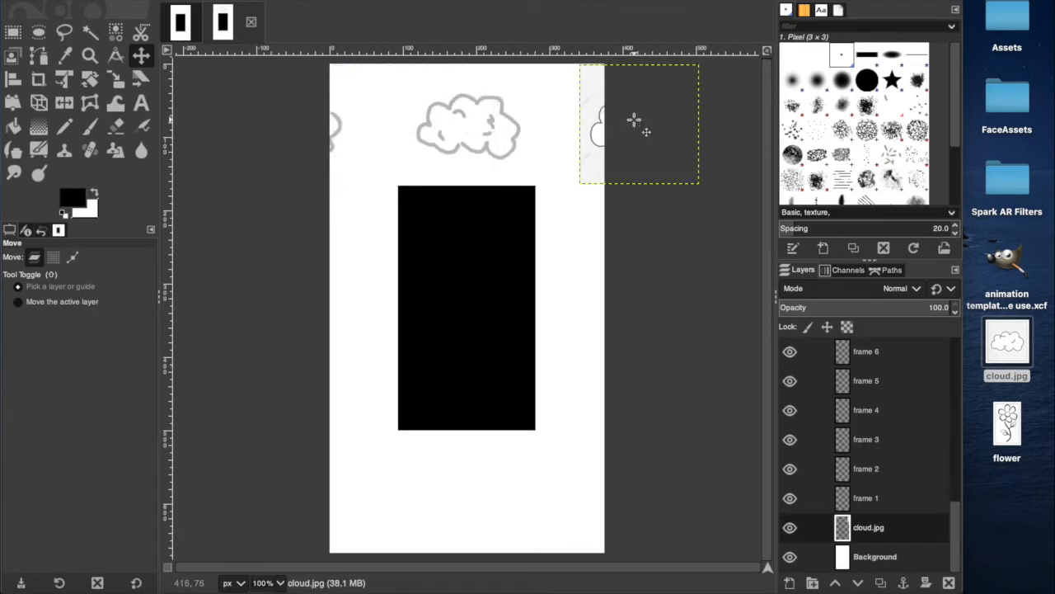
Step: Add a transparent 375 × 667 px layer named frame 24 directly above frame 23
key("p")
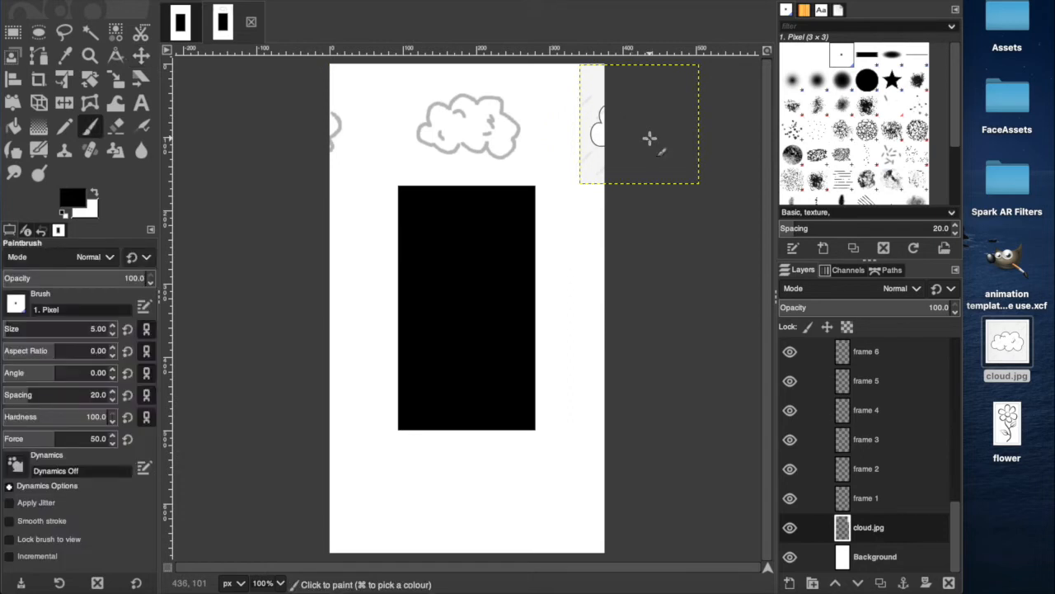
scroll(858, 380, "up", 10)
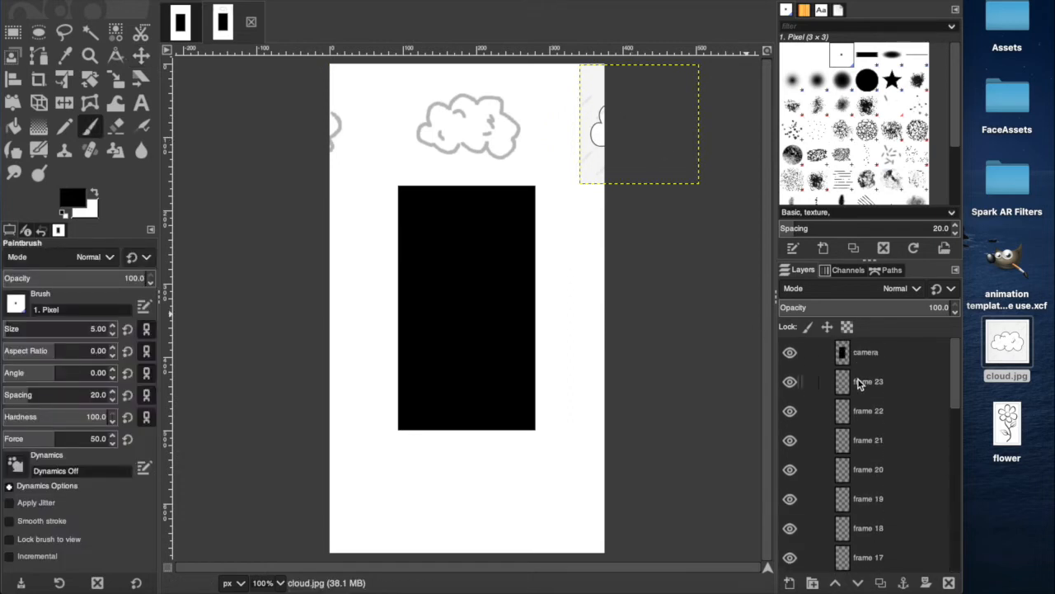
left_click(881, 381)
scroll(877, 412, "down", 10)
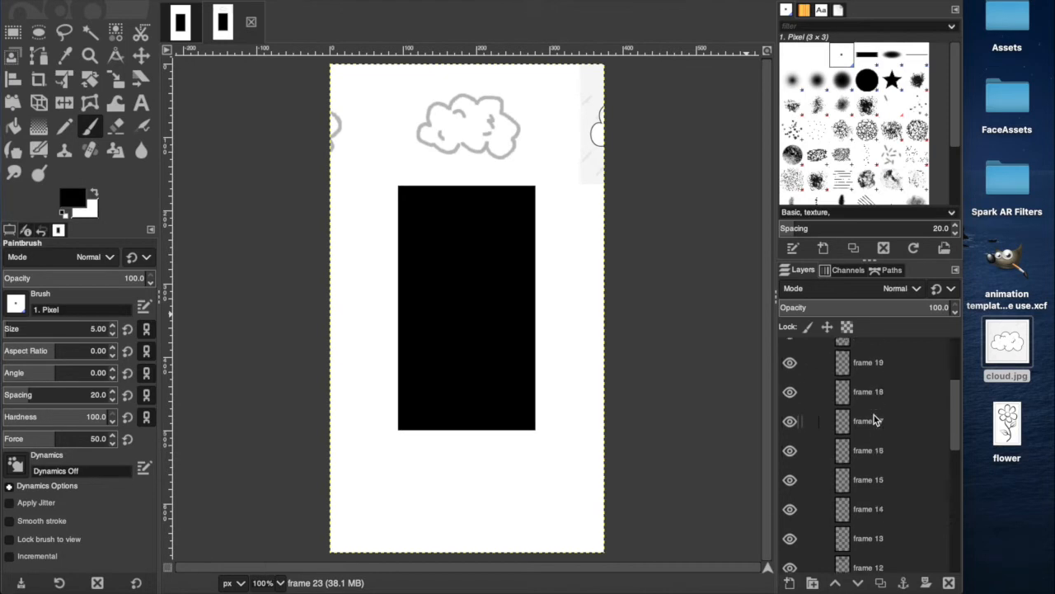
scroll(875, 419, "down", 2)
scroll(875, 419, "up", 10)
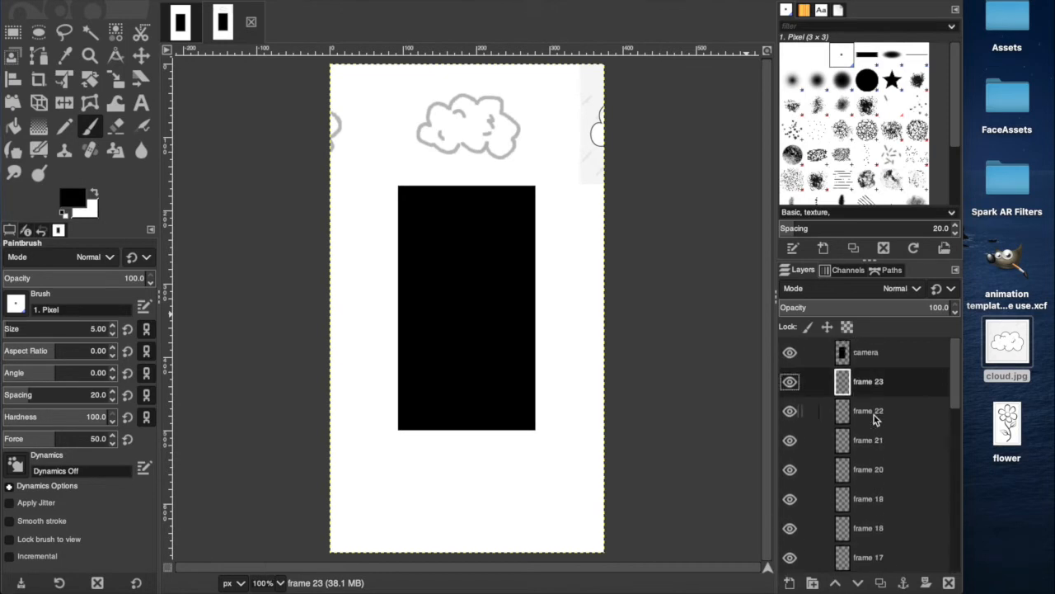
left_click(787, 583)
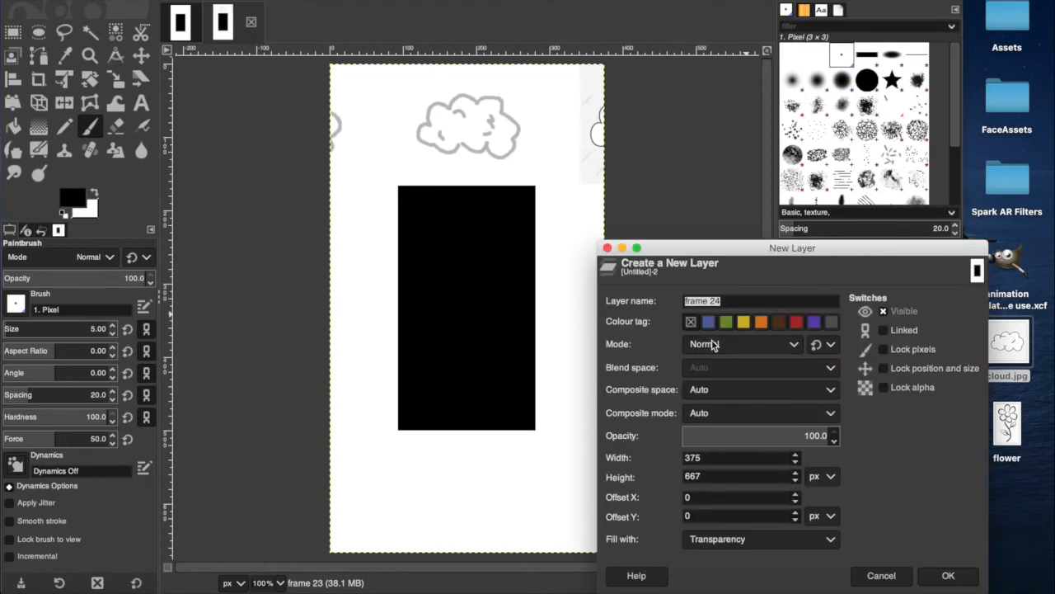
key("Return")
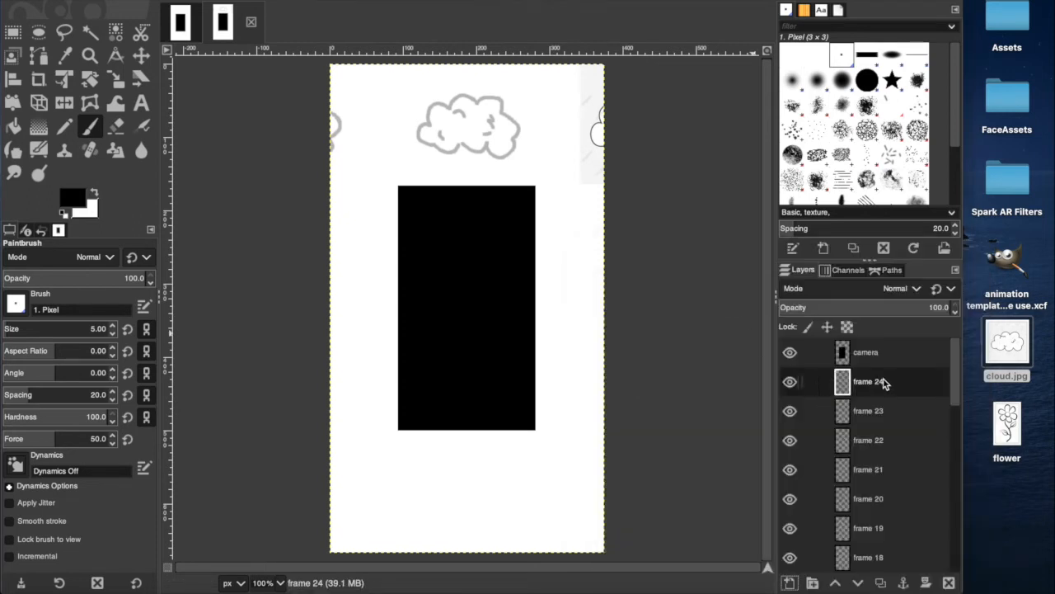
Step: Trace the visible cloud tip on frame 24 with the black size 5 Paintbrush and set the layer's opacity to 50
mouse_move(601, 142)
left_mouse_down()
mouse_move(600, 119)
mouse_move(615, 103)
left_mouse_up()
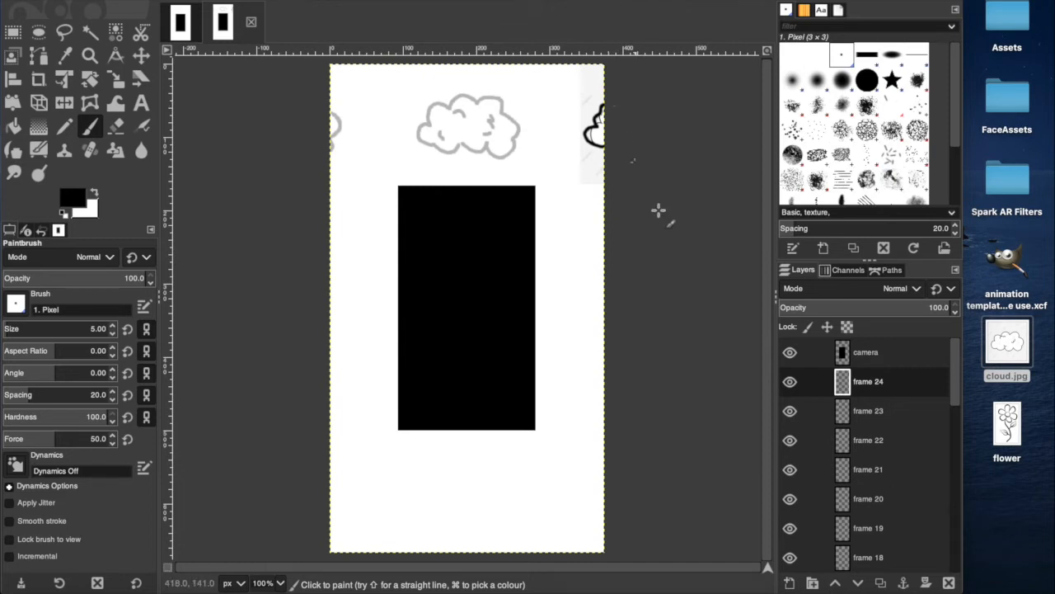
scroll(865, 473, "down", 3)
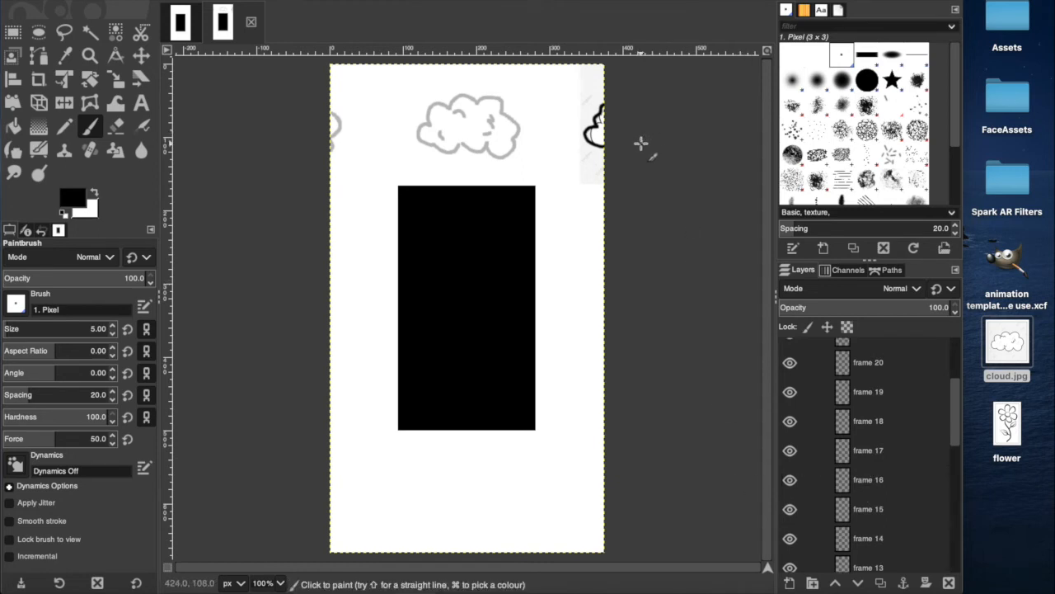
scroll(854, 438, "up", 3)
left_click(935, 304)
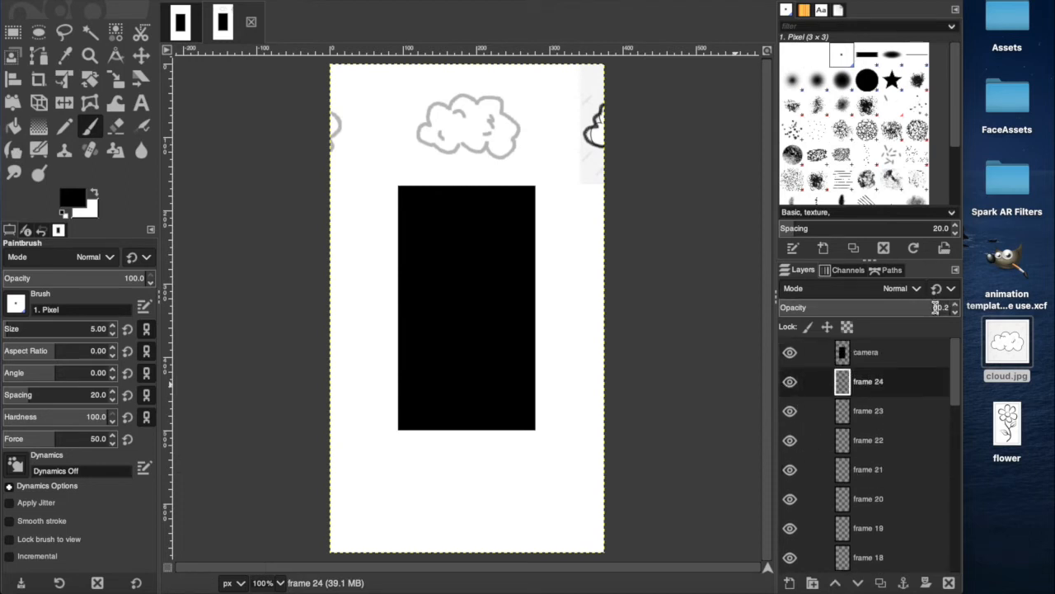
key("Return")
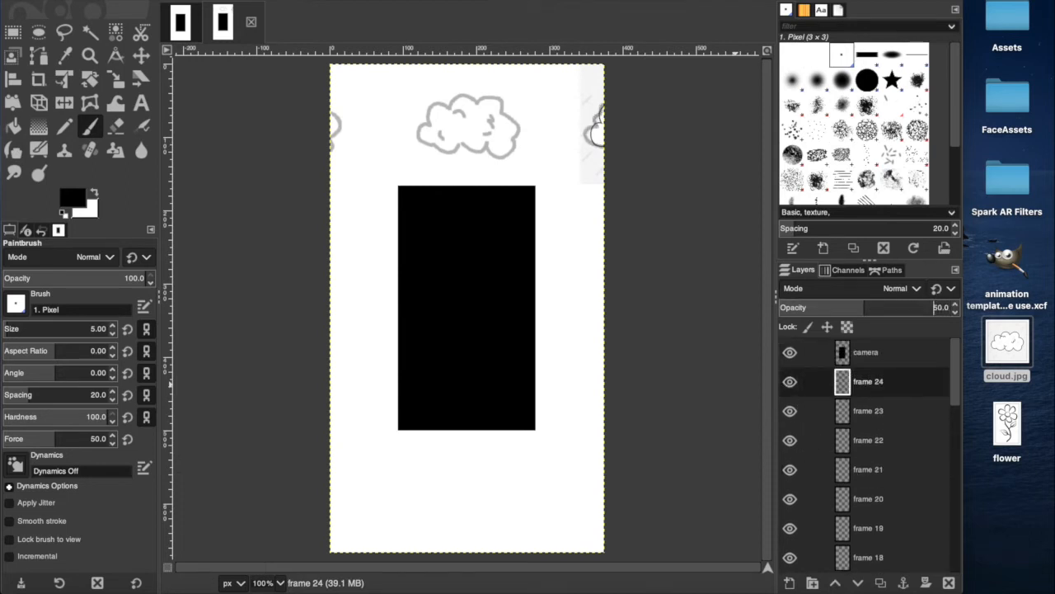
Step: Toggle the cloud.jpg layer off and on, move the cloud back to the canvas's left edge, and make frame 3 active
scroll(879, 438, "down", 8)
left_click(790, 527)
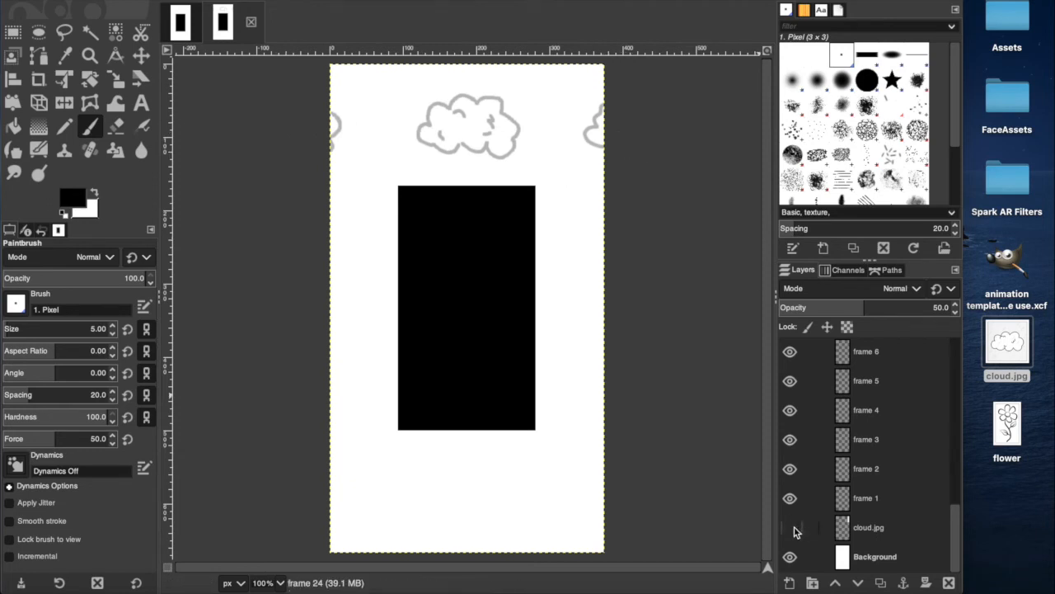
left_click(790, 528)
key("m")
mouse_move(593, 155)
left_mouse_down()
mouse_move(244, 156)
mouse_move(276, 160)
mouse_move(261, 157)
left_mouse_up()
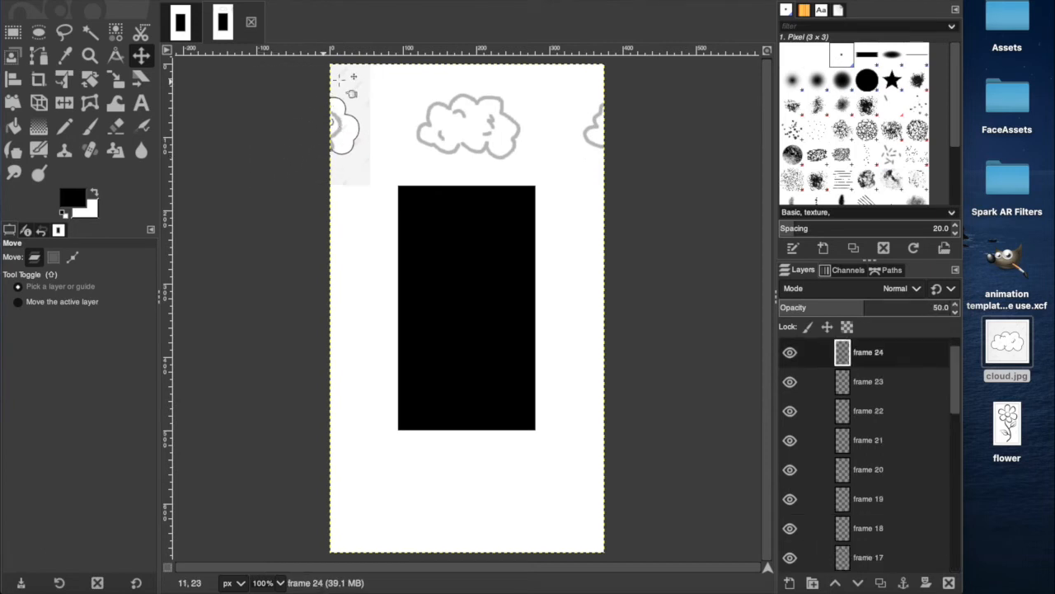
scroll(849, 498, "down", 3)
scroll(849, 499, "down", 4)
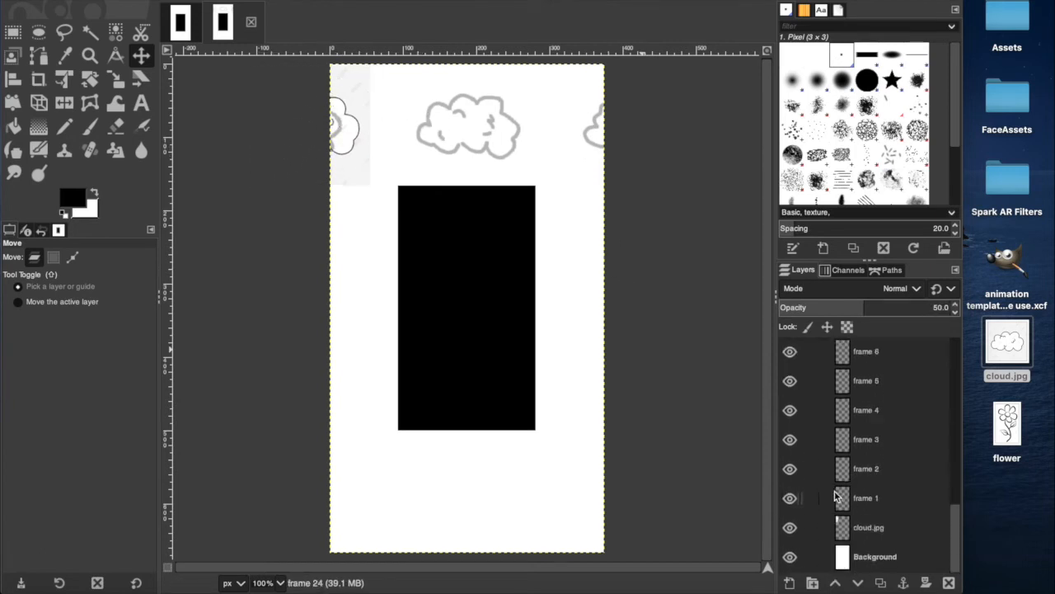
left_click(866, 440)
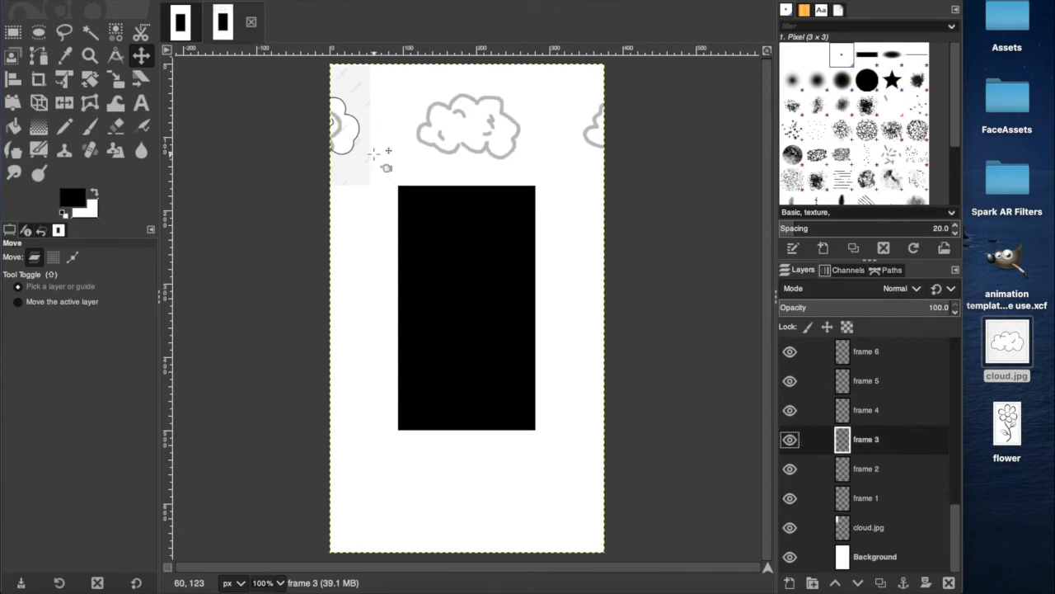
key("p")
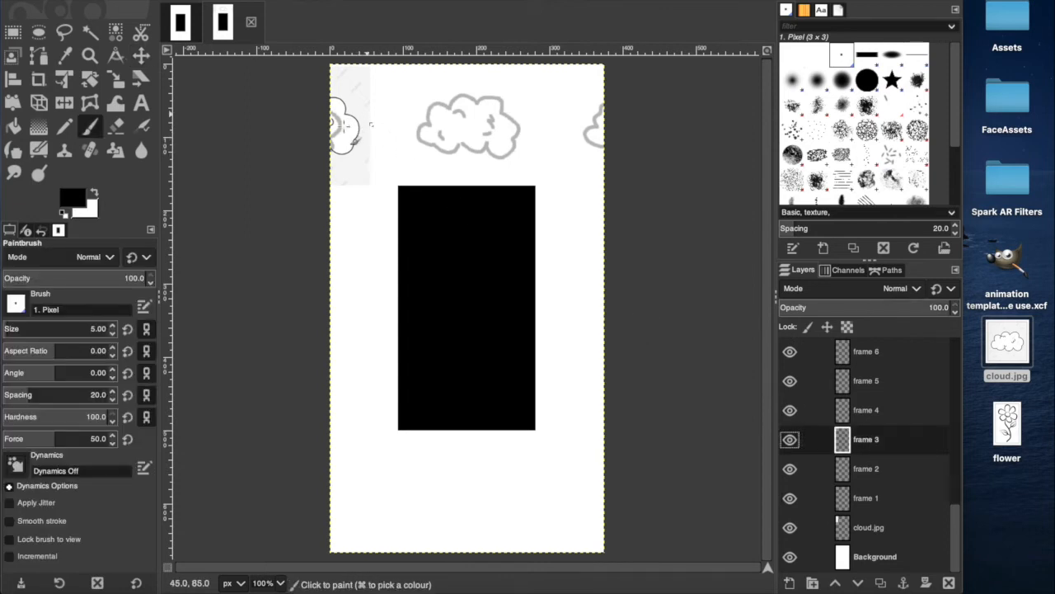
Step: Try the cloud image at positions near the traced centre cloud, and return it to the canvas's left edge with its right part showing
key("m")
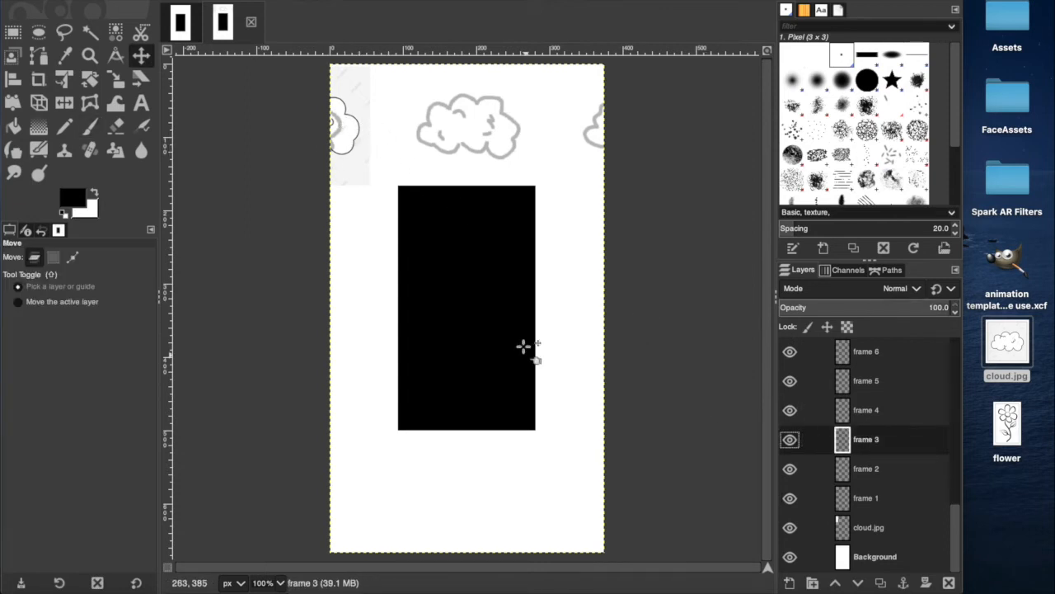
left_click_drag(353, 124, 442, 118)
mouse_move(422, 118)
left_mouse_down()
mouse_move(443, 118)
mouse_move(404, 117)
mouse_move(432, 117)
left_mouse_up()
key("super+z")
key("super+z")
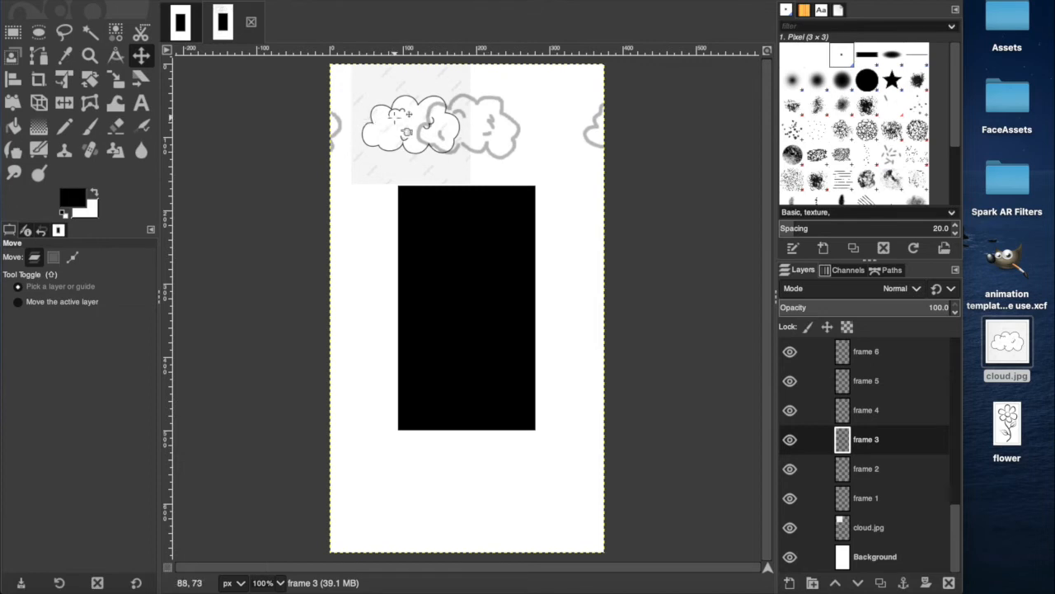
left_click_drag(422, 117, 315, 120)
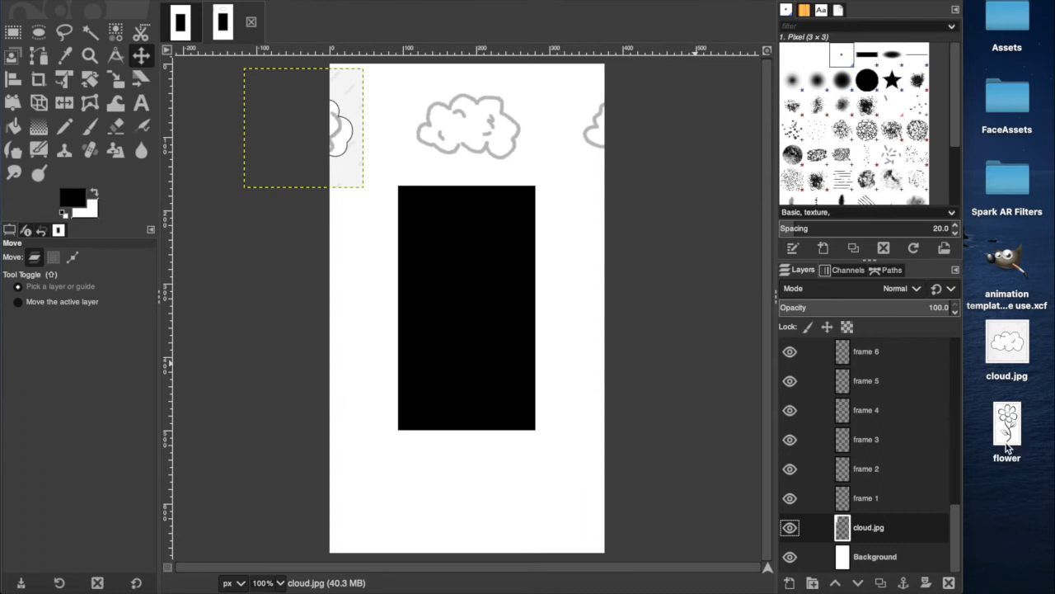
Step: Try a scaled-down flower image in the canvas's lower-right corner, and delete its layer
left_click_drag(1012, 437, 582, 397)
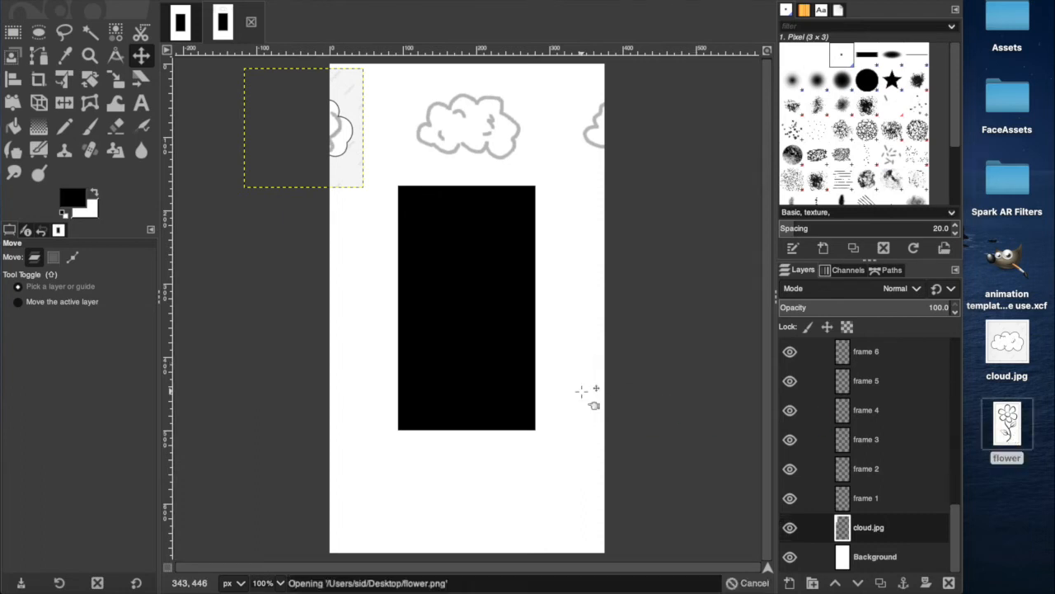
key("shift+s")
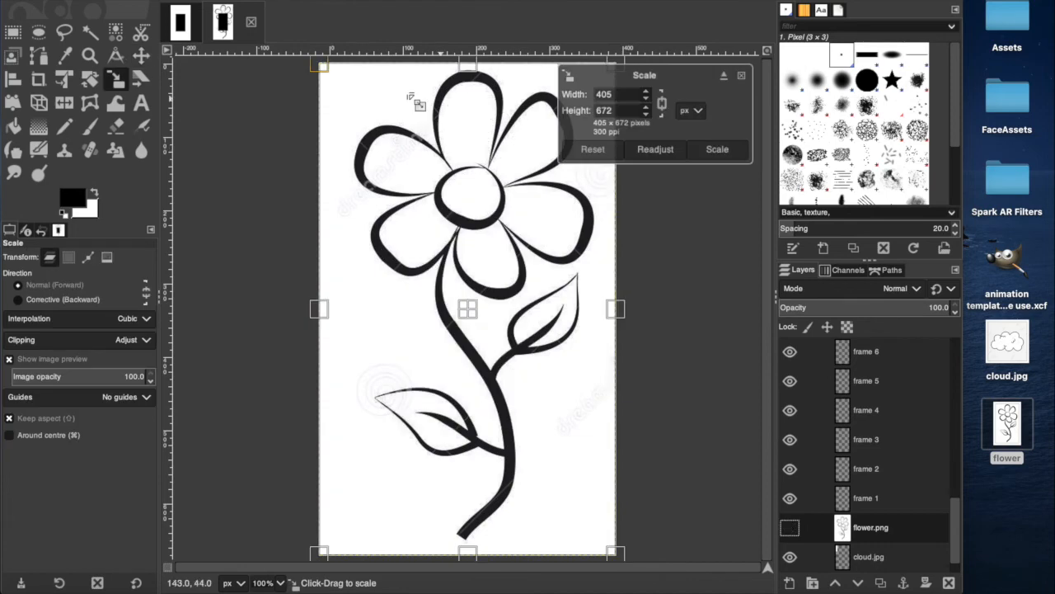
left_click_drag(361, 85, 577, 482)
key("m")
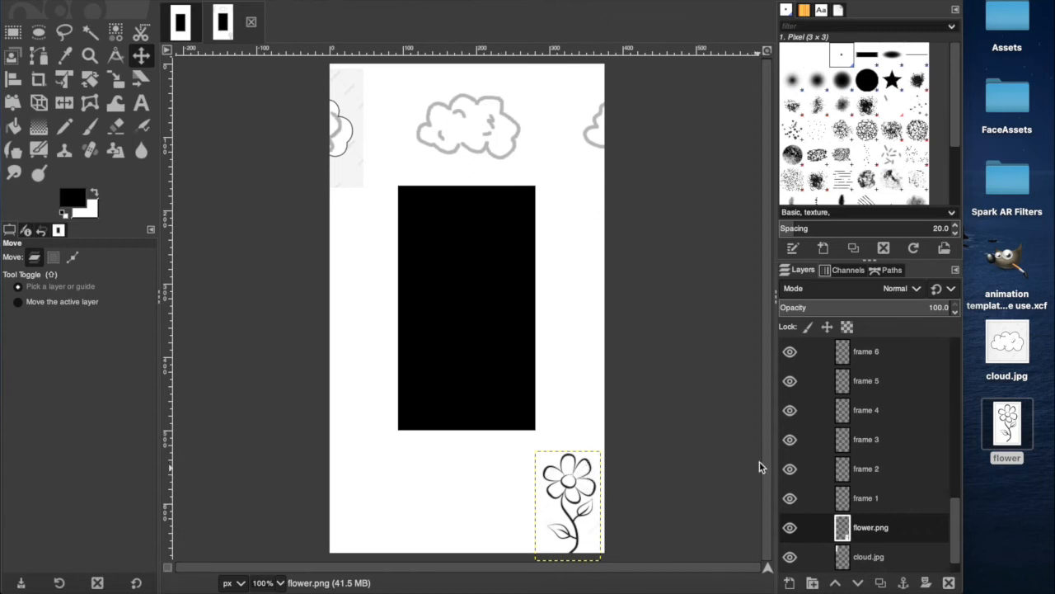
right_click(884, 528)
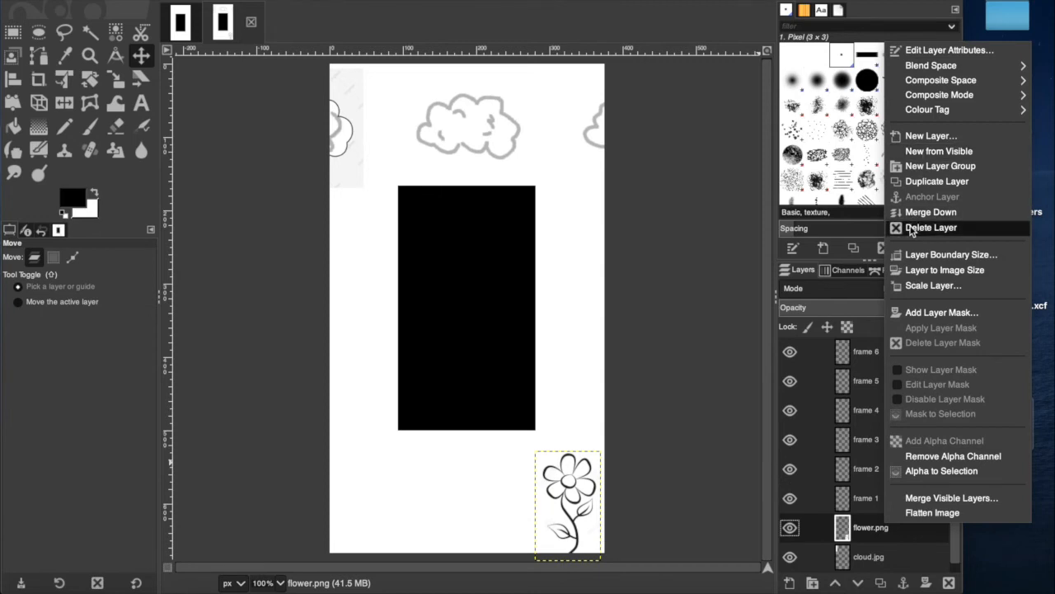
left_click(910, 226)
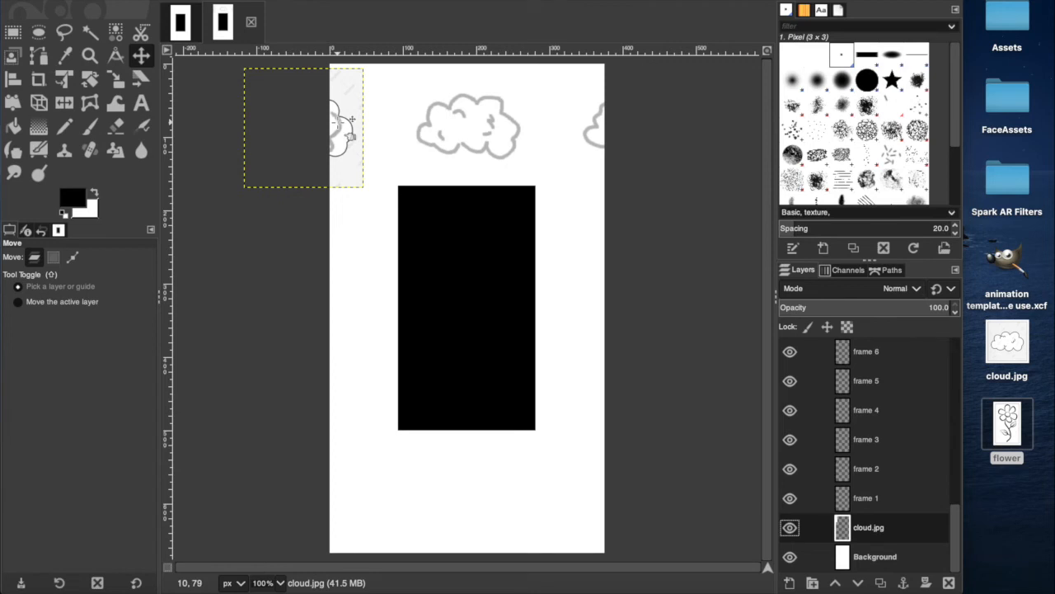
Step: Nudge the cloud reference at the canvas's left edge and trace its visible part on frame 3 with the Paintbrush
left_click_drag(347, 96, 342, 92)
left_click(865, 439)
key("p")
mouse_move(331, 155)
left_mouse_down()
mouse_move(330, 99)
mouse_move(330, 153)
mouse_move(363, 170)
left_mouse_up()
Step: Trace the visible part of the advancing cloud reference on frames 4, 5 and 6 with the black Paintbrush
left_click(866, 410)
key("m")
left_click(865, 381)
key("p")
left_click_drag(331, 97, 332, 155)
left_click(866, 439)
left_click(865, 410)
left_click(866, 352)
mouse_move(357, 87)
left_mouse_down()
mouse_move(370, 87)
mouse_move(332, 155)
left_mouse_up()
Step: Advance the cloud reference a little for each frame and trace it on frames 7 and 8
scroll(869, 429, "up", 3)
left_click(869, 459)
key("m")
left_click_drag(379, 91, 393, 92)
key("p")
left_click_drag(331, 97, 332, 155)
left_click(874, 428)
left_click_drag(393, 92, 408, 91)
left_click_drag(334, 148, 393, 136)
Step: Move the cloud.jpg reference closer to the middle cloud and trace it on frames 9 and 10
left_click(870, 556)
key("m")
left_click_drag(385, 86, 406, 84)
left_click(866, 352)
key("p")
left_click_drag(330, 99, 432, 137)
left_click(868, 460)
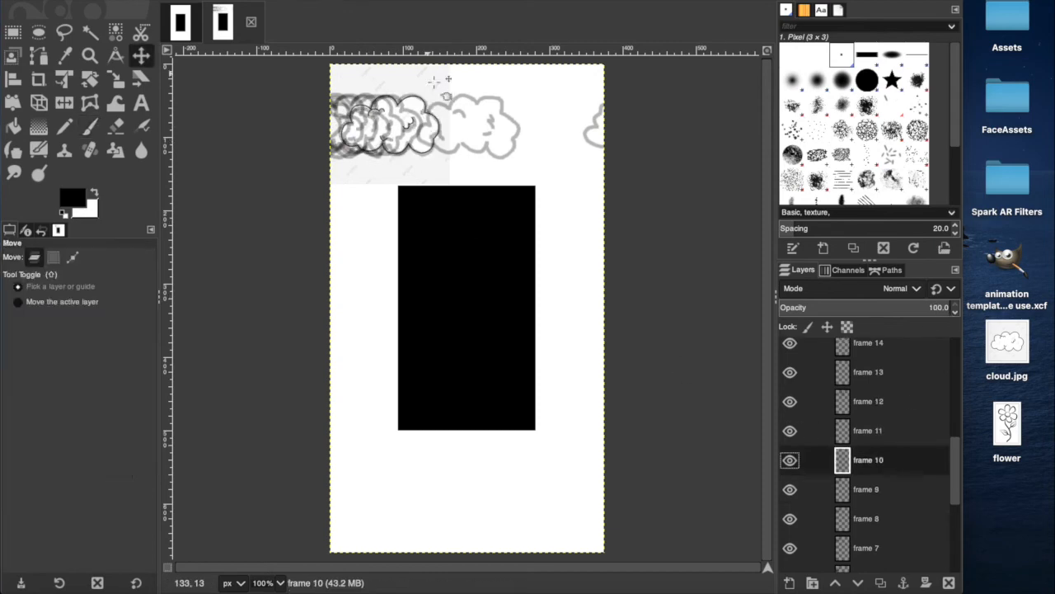
left_click_drag(445, 136, 428, 153)
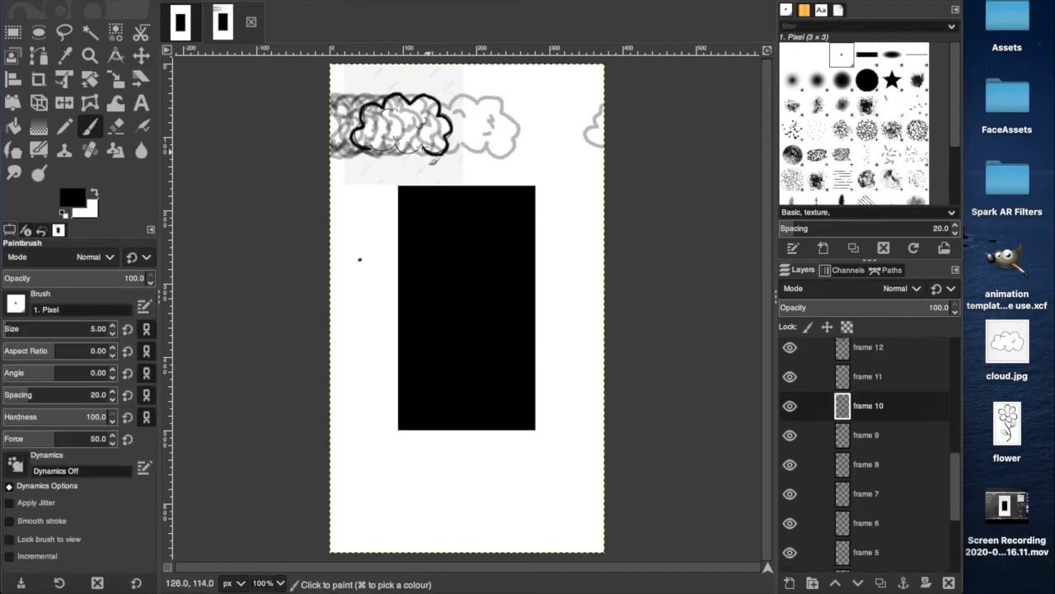
Step: Shift the cloud.jpg reference slightly further right and trace it on frame 11
left_click(870, 556)
key("m")
left_click_drag(450, 74, 460, 84)
left_click(868, 352)
key("p")
mouse_move(413, 130)
left_mouse_down()
mouse_move(505, 124)
mouse_move(452, 149)
left_mouse_up()
Step: Shift the traced clouds of frames 10 and 11 closer to the middle cloud and set frame 10's opacity to 50
key("m")
left_click(790, 381)
left_click(868, 411)
mouse_move(467, 308)
left_mouse_down()
mouse_move(502, 307)
mouse_move(483, 307)
left_mouse_up()
left_click(868, 469)
left_click(868, 484)
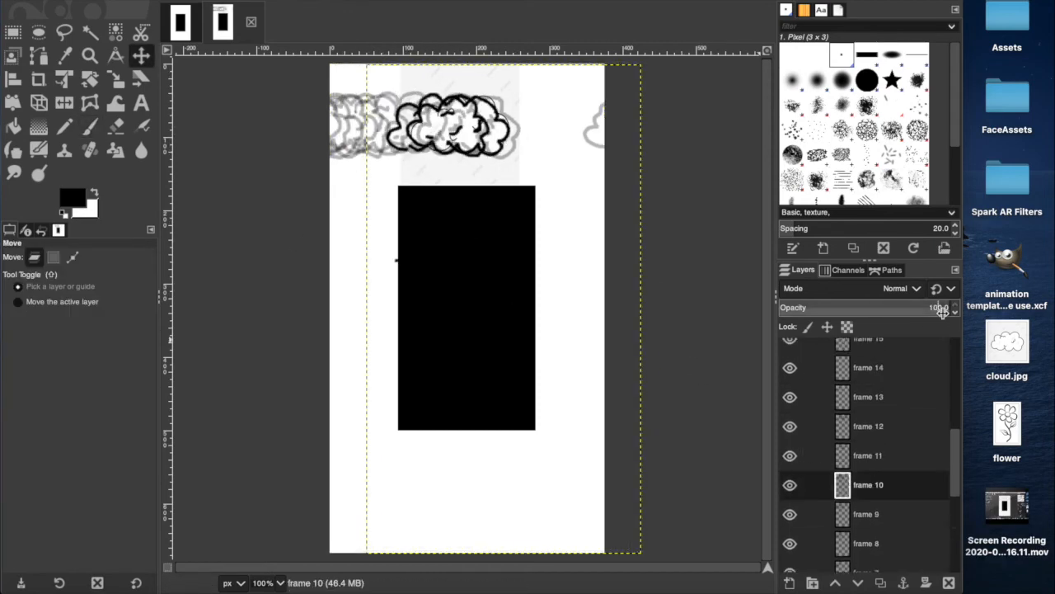
left_click_drag(936, 307, 869, 307)
left_click(868, 455)
left_click(868, 427)
Step: Move the cloud reference just past the middle cloud, hide the earlier frames, and trace it on frame 13
scroll(868, 462, "down", 10)
left_click(870, 527)
left_click_drag(462, 83, 488, 81)
left_click(792, 441)
key("p")
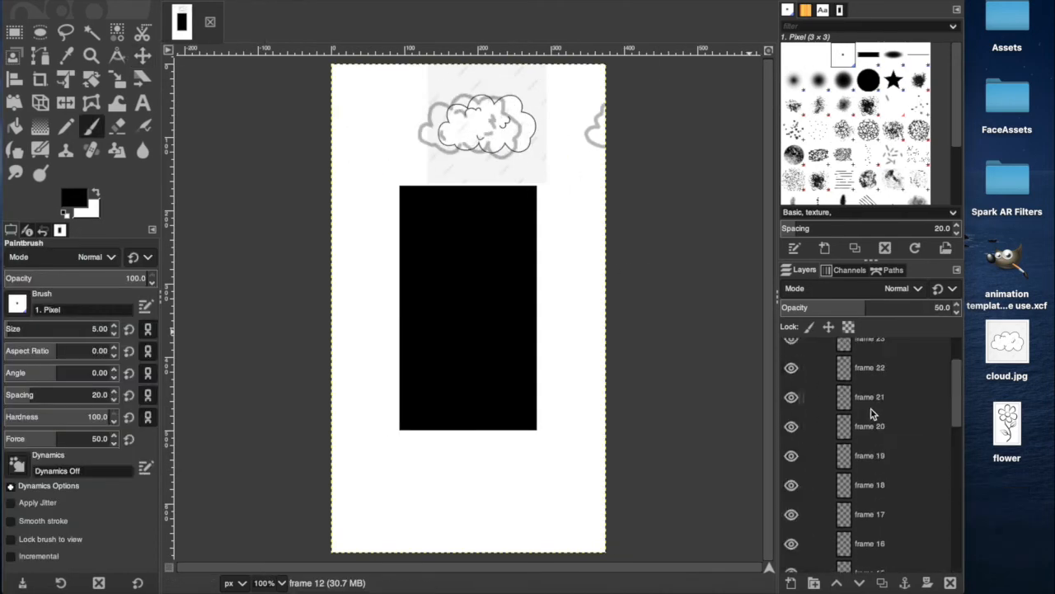
left_click(870, 527)
left_click_drag(445, 123, 544, 115)
Step: Trace the advancing cloud reference on frames 14 and 15, setting frame 14's opacity to 50
key("m")
left_click(868, 498)
key("p")
left_click(868, 495)
key("p")
left_click(870, 382)
left_click_drag(936, 307, 871, 308)
left_click(869, 493)
left_click_drag(474, 144, 560, 124)
Step: Shift the cloud reference right, set frame 15's opacity to 50, and trace the cloud on frame 16
left_click(870, 462)
left_click_drag(495, 82, 522, 83)
left_click(870, 382)
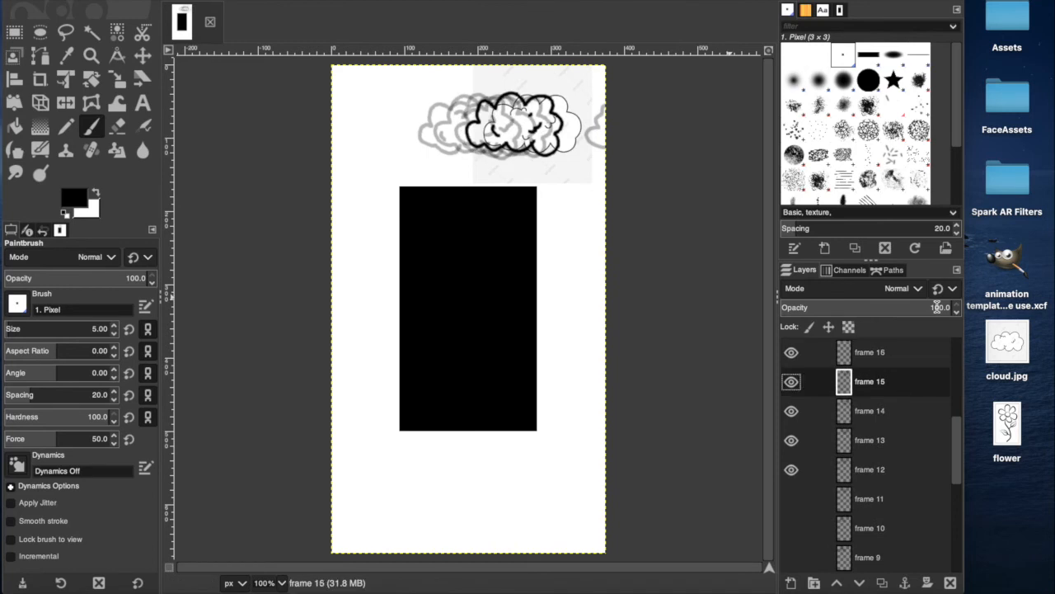
left_click_drag(936, 307, 871, 308)
left_click(870, 352)
left_click_drag(511, 152, 569, 124)
Step: Advance the cloud reference, trace it on frame 17, and set that layer's opacity to 50
left_click(870, 352)
key("m")
left_click_drag(551, 82, 567, 82)
key("p")
left_click_drag(513, 148, 520, 129)
left_click_drag(936, 307, 872, 308)
Step: Move the cloud reference further right, trace it on frame 18, and set that layer's opacity to 50
key("m")
left_click_drag(573, 81, 593, 80)
key("p")
left_click_drag(527, 147, 542, 100)
left_click_drag(937, 307, 871, 308)
Step: Trace the cloud leaving the canvas's right edge on frames 19 to 21 and set each layer's opacity to 50
key("m")
key("p")
left_click_drag(936, 307, 871, 308)
left_click(870, 352)
mouse_move(604, 147)
left_mouse_down()
mouse_move(604, 101)
mouse_move(607, 123)
left_mouse_up()
key("m")
key("p")
scroll(872, 461, "up", 10)
left_click(870, 469)
left_click_drag(937, 307, 871, 308)
Step: Trace the remaining visible cloud tip at the right edge on frames 22 and 23, setting frame 23's opacity to 50
left_click(871, 440)
key("m")
key("p")
key("m")
left_click_drag(629, 125, 634, 124)
key("p")
left_click(871, 352)
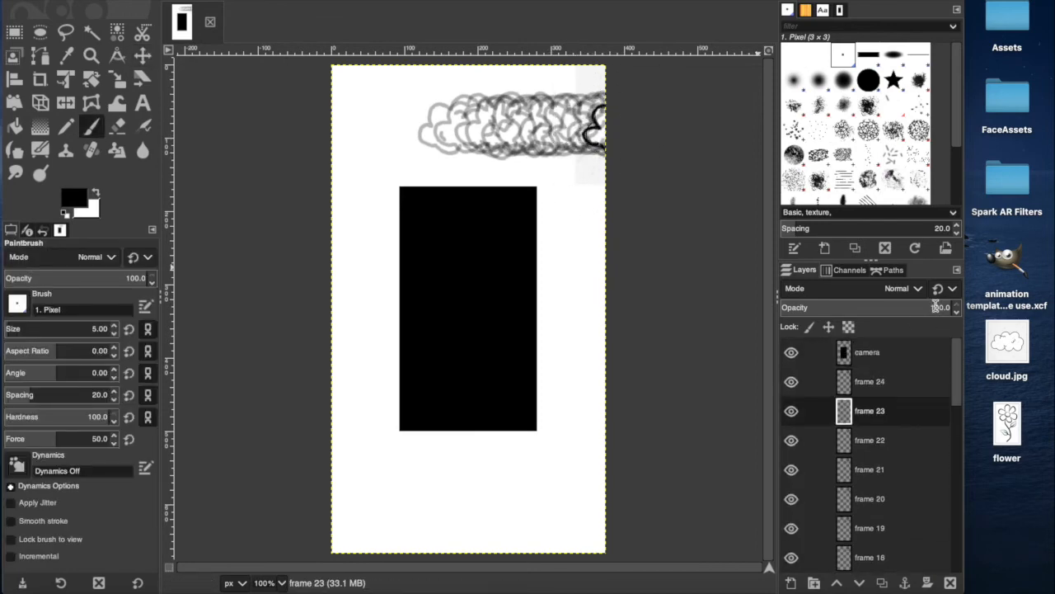
left_click_drag(937, 307, 871, 308)
Step: Make all the frame layers visible and hide the cloud.jpg reference layer
scroll(871, 462, "down", 15)
left_click(793, 468)
left_click(792, 439)
scroll(824, 382, "up", 3)
left_click(823, 386)
key("m")
scroll(799, 488, "up", 12)
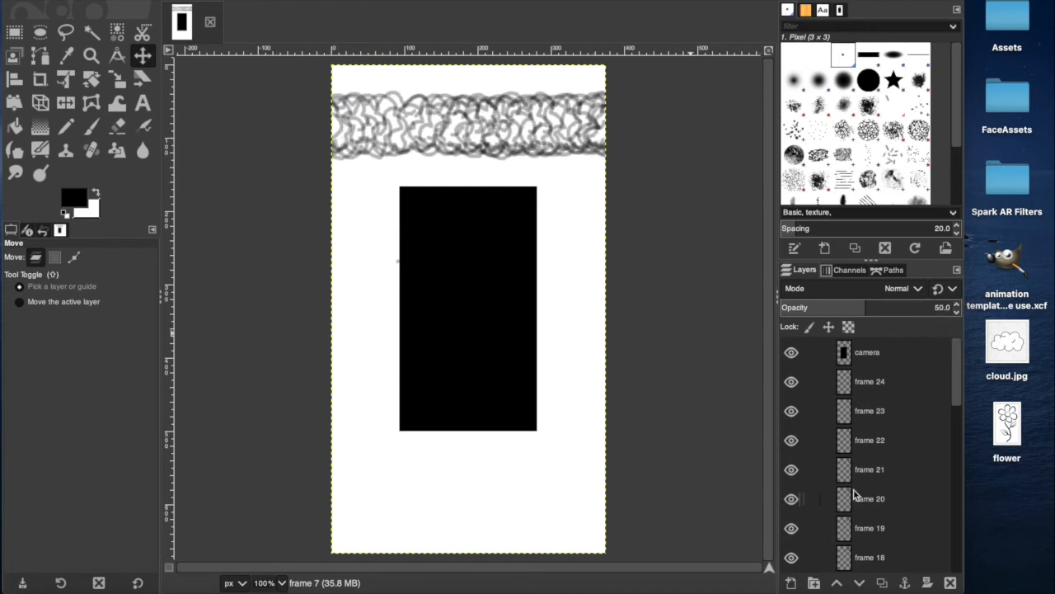
scroll(867, 495, "down", 10)
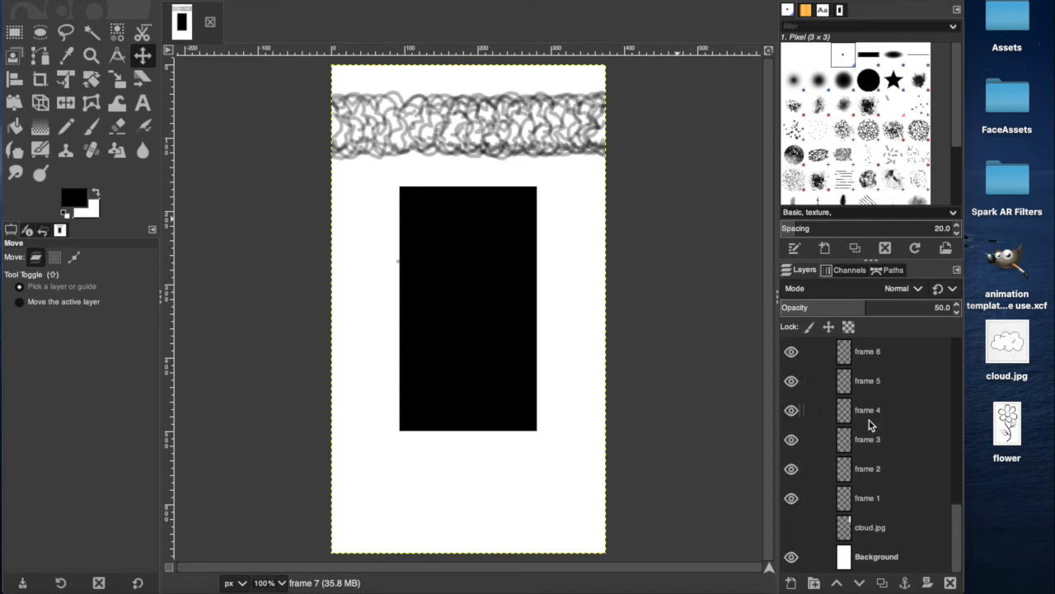
Step: Hide the frame layers successively from frame 24 downwards to preview the cloud's movement in reverse
scroll(797, 405, "up", 10)
left_click_drag(791, 381, 791, 481)
scroll(792, 412, "down", 3)
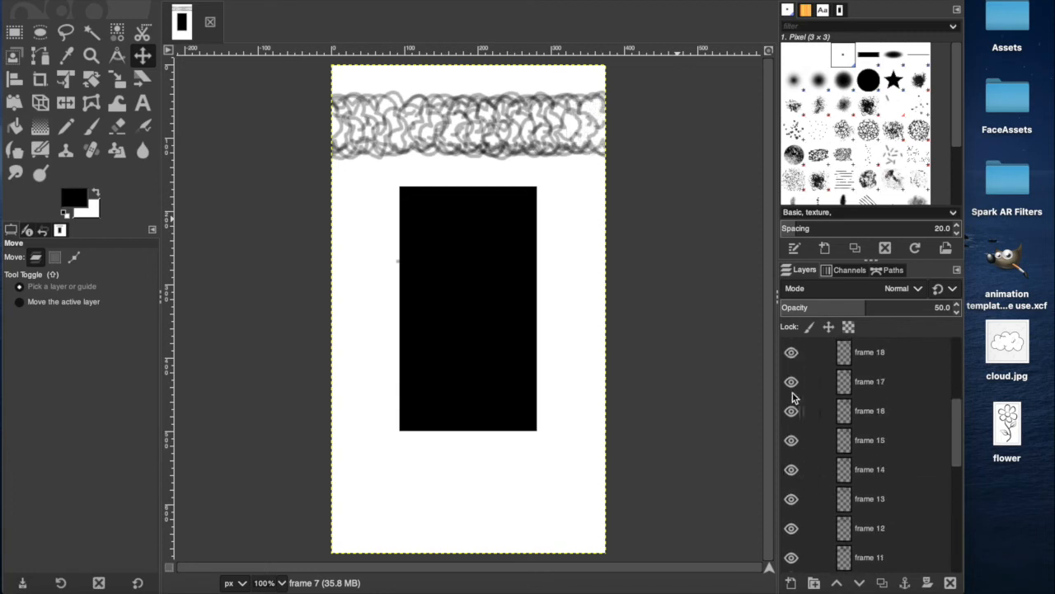
scroll(792, 408, "up", 2)
left_click_drag(797, 396, 792, 503)
scroll(791, 515, "down", 3)
left_click_drag(790, 437, 790, 545)
scroll(790, 545, "down", 5)
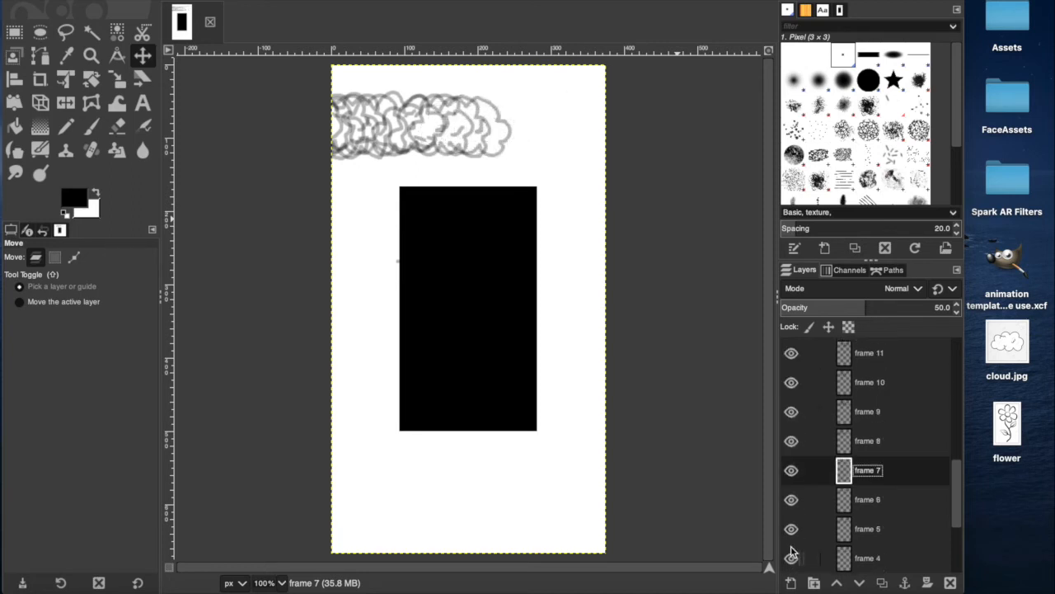
scroll(792, 411, "up", 1)
left_click_drag(791, 387, 791, 563)
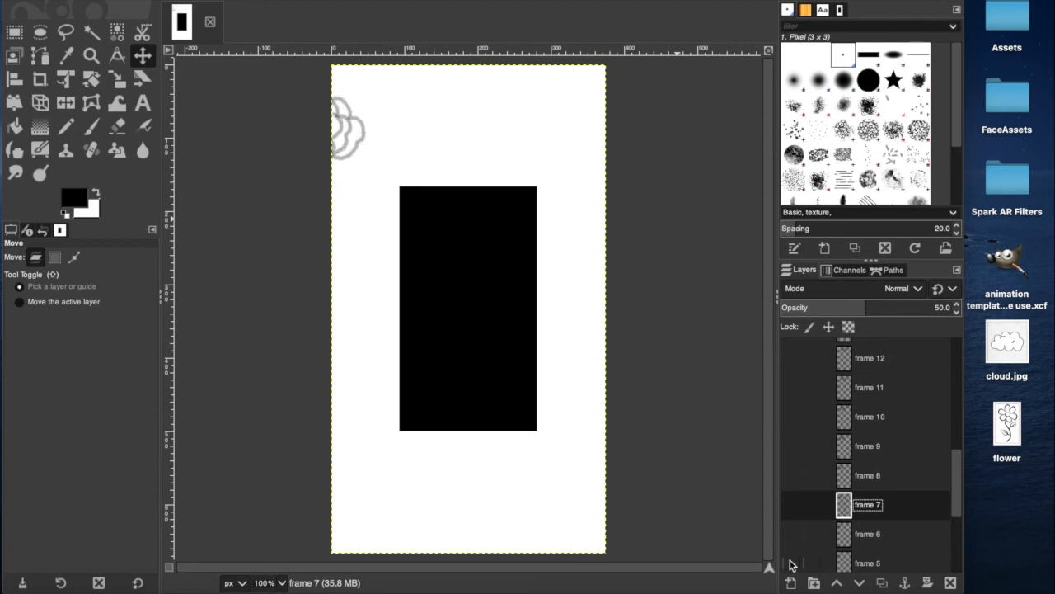
scroll(792, 561, "down", 5)
left_click_drag(791, 426, 790, 471)
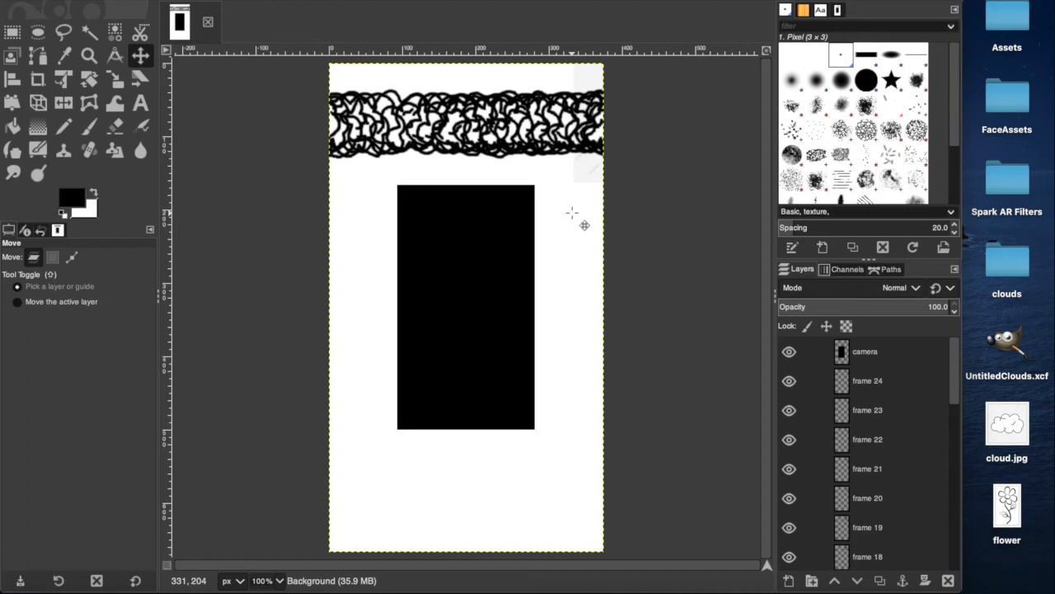
Step: Open Export Layers and choose the clouds folder on the Desktop as the destination, with png as the file extension
scroll(804, 381, "down", 2)
scroll(805, 399, "up", 2)
scroll(827, 402, "down", 10)
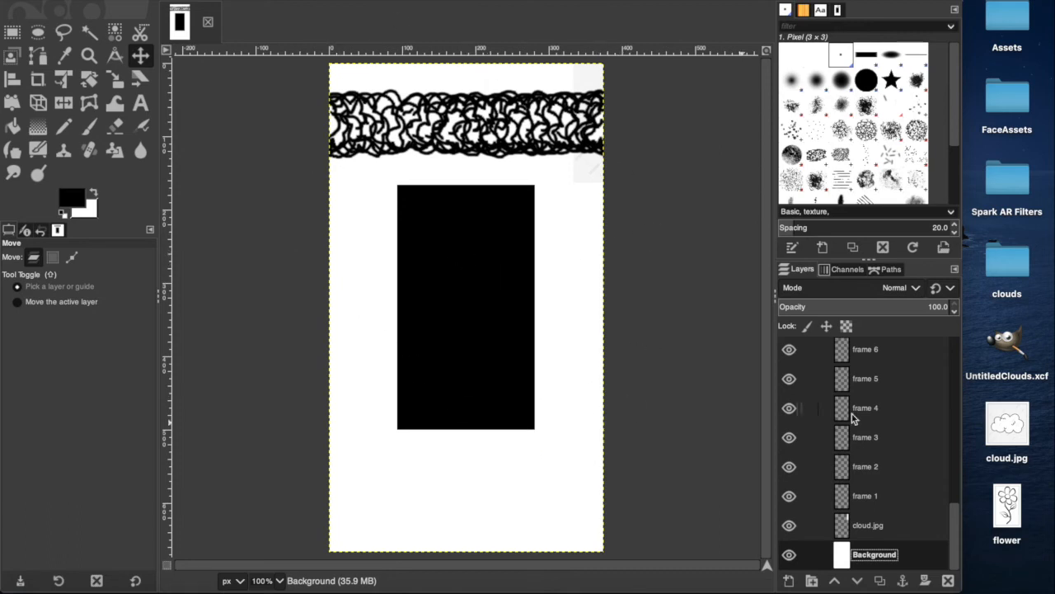
left_click(115, 0)
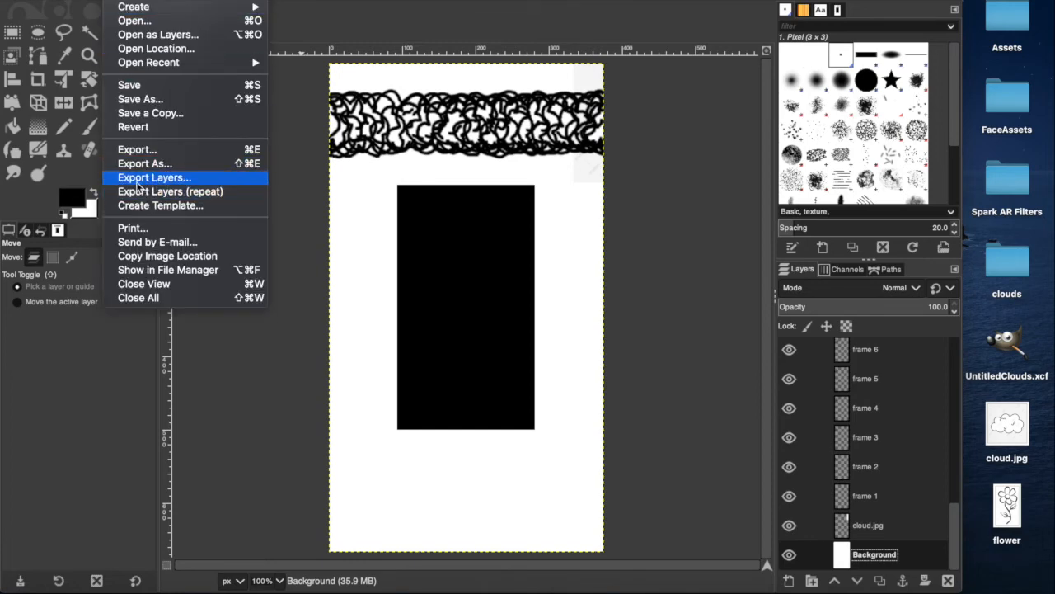
left_click(136, 179)
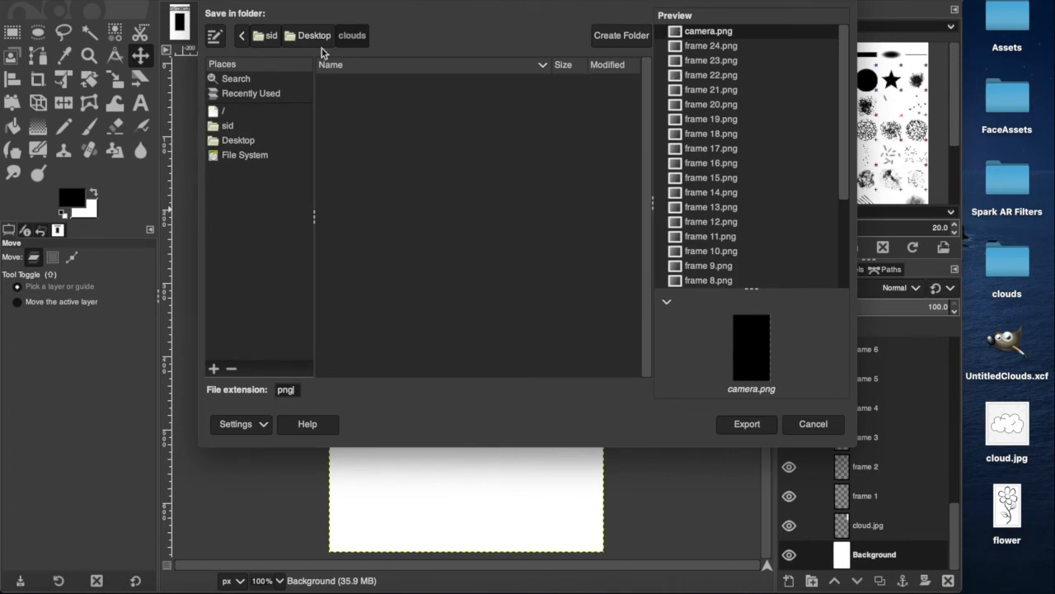
left_click(231, 142)
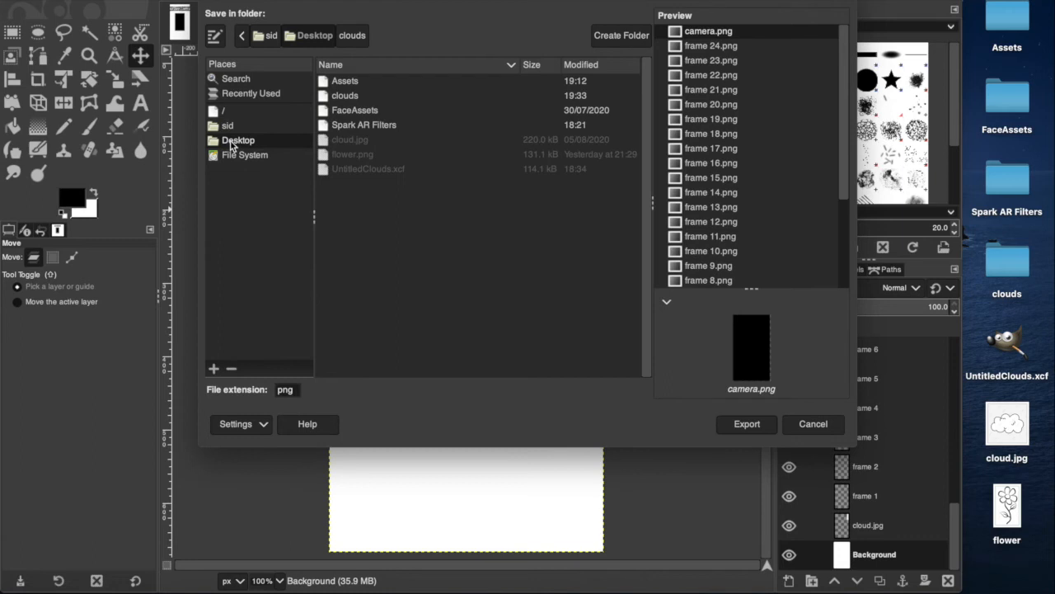
double_click(347, 96)
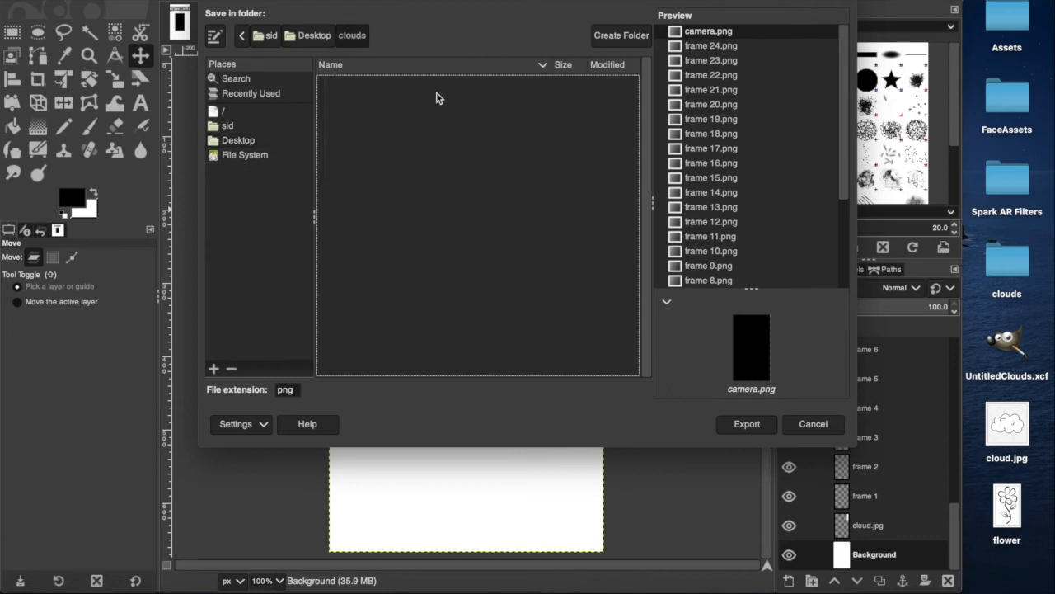
Step: Check the previews of cloud.png, frame 3.png and camera.png, and export all layers as PNG files
scroll(757, 197, "down", 3)
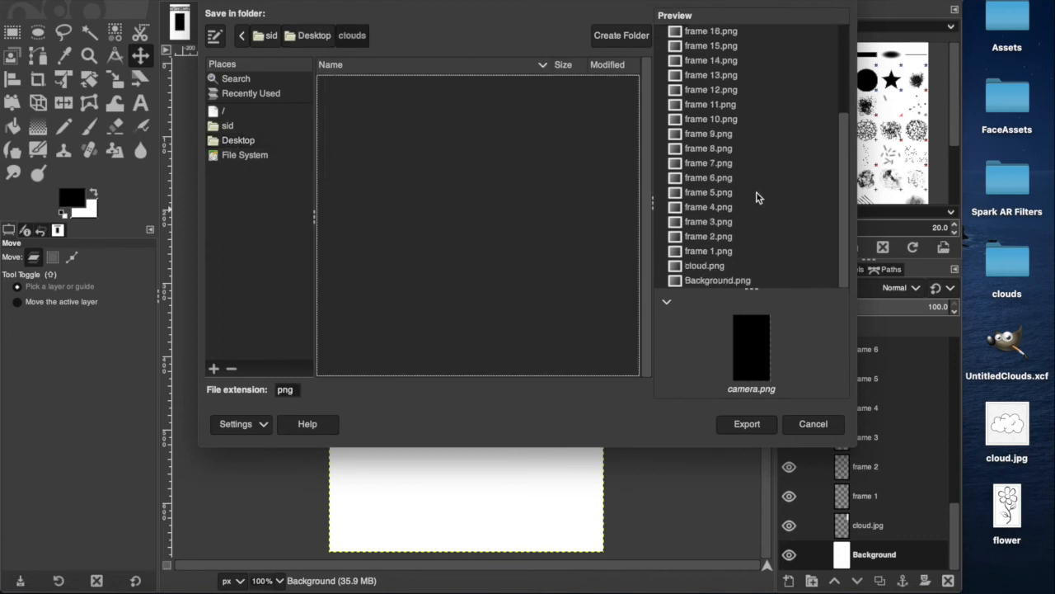
left_click(707, 283)
left_click(751, 269)
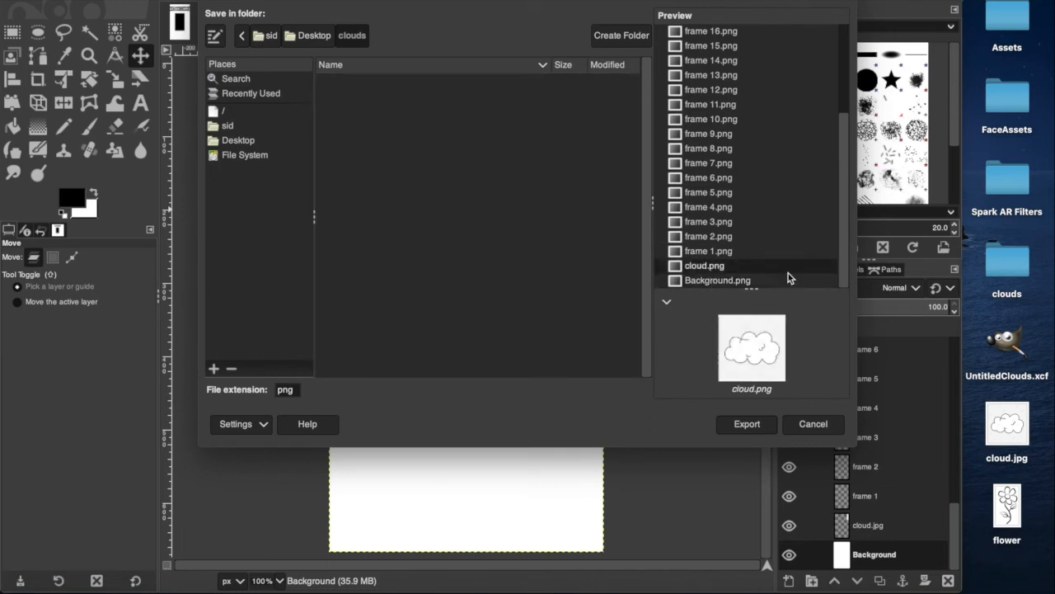
left_click(726, 226)
scroll(726, 229, "up", 3)
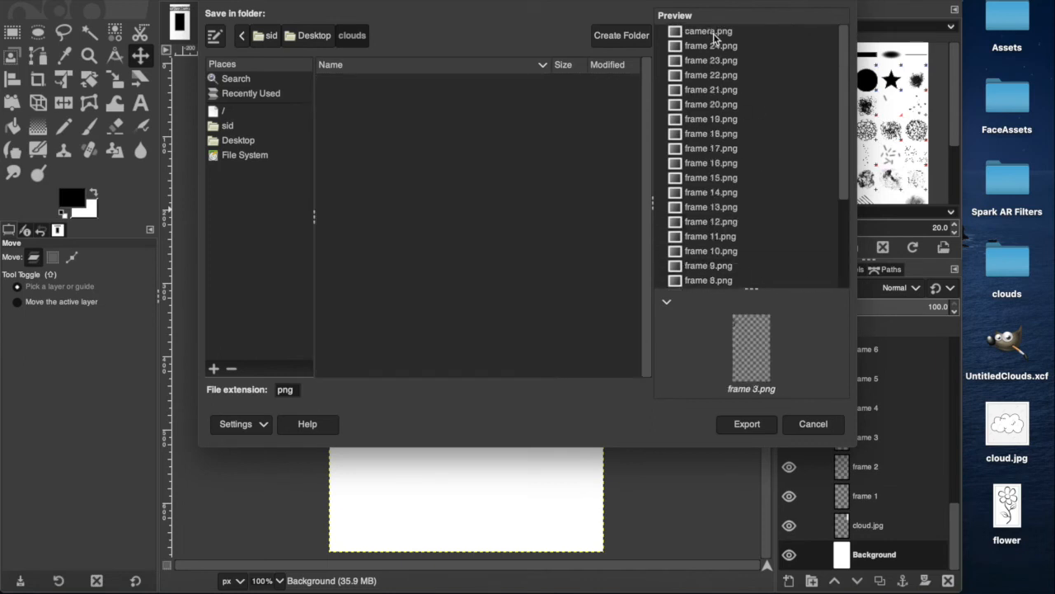
left_click(707, 32)
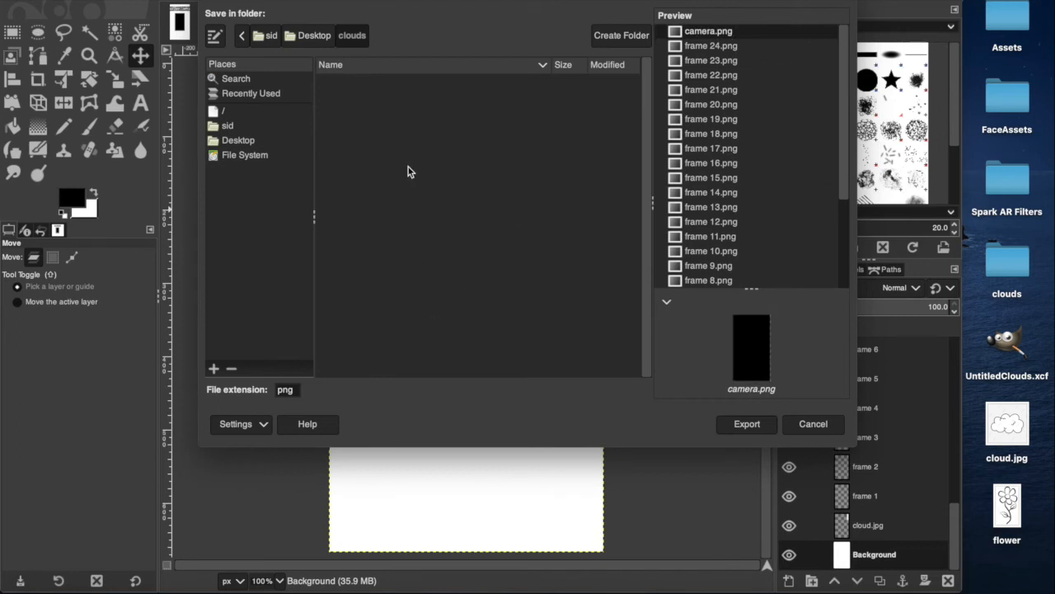
left_click(732, 423)
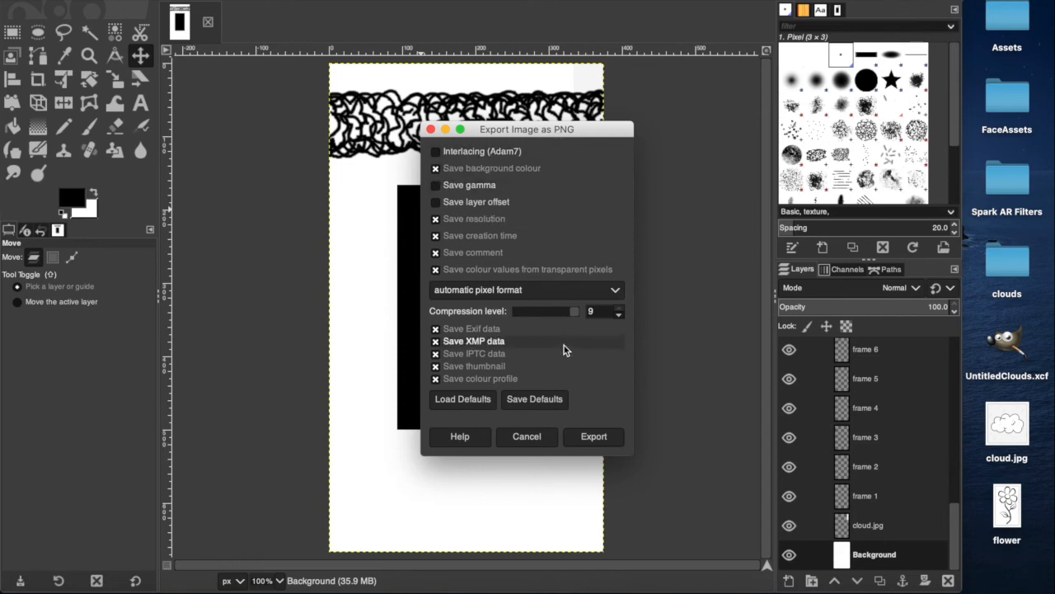
left_click(600, 443)
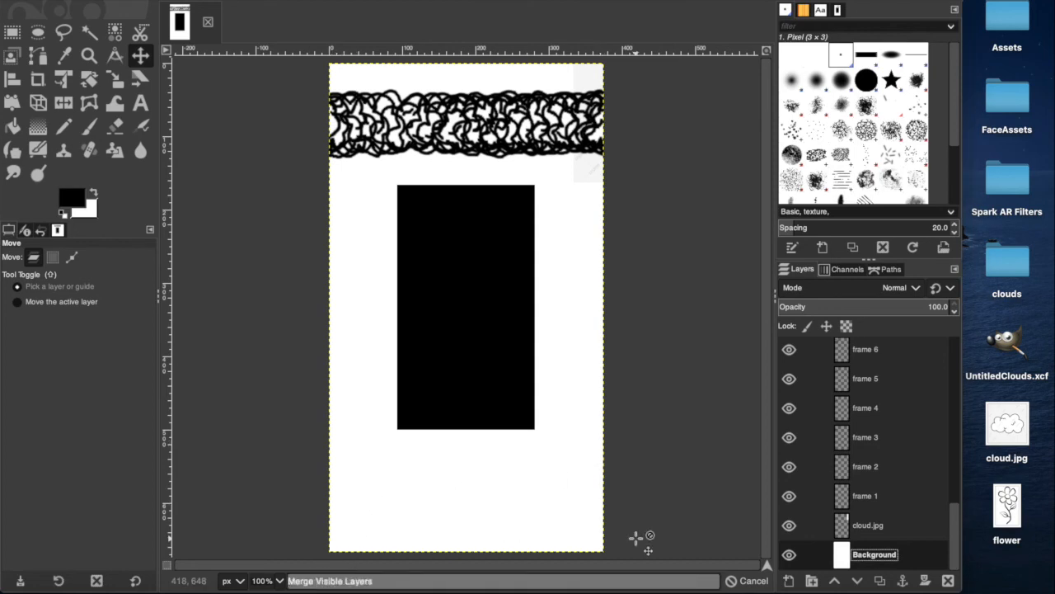
Step: Open the clouds folder on the desktop, look through the exported PNG frames, and close the folder
double_click(1010, 260)
scroll(514, 249, "down", 3)
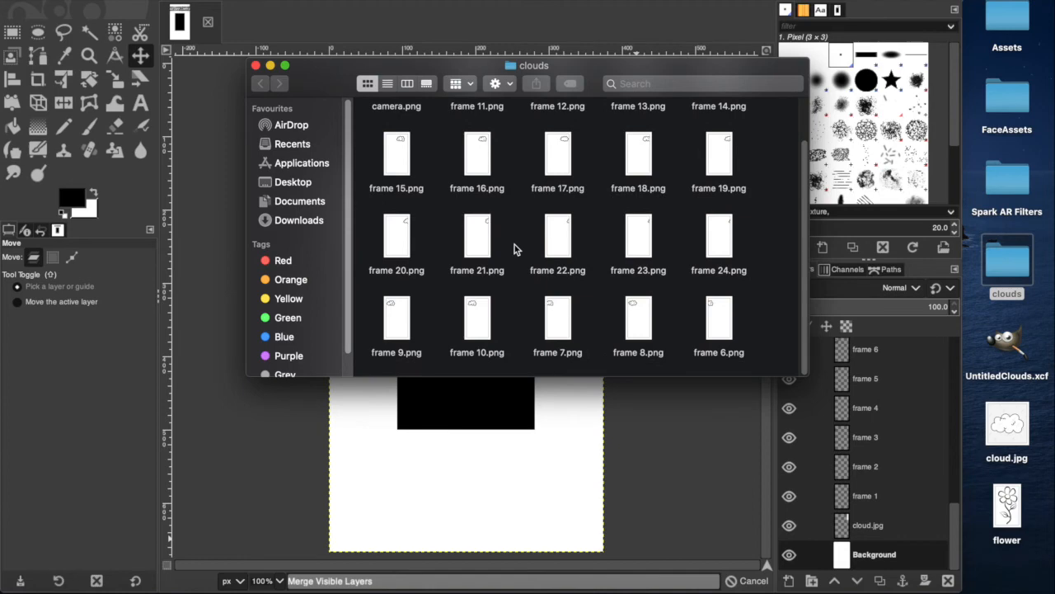
scroll(515, 244, "up", 3)
scroll(515, 244, "down", 5)
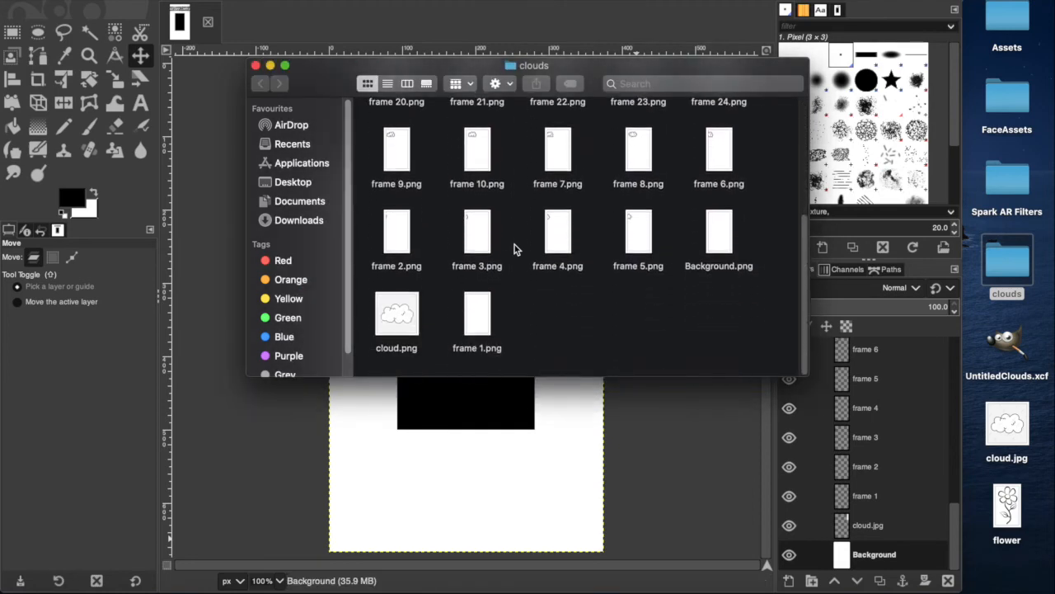
scroll(514, 244, "up", 5)
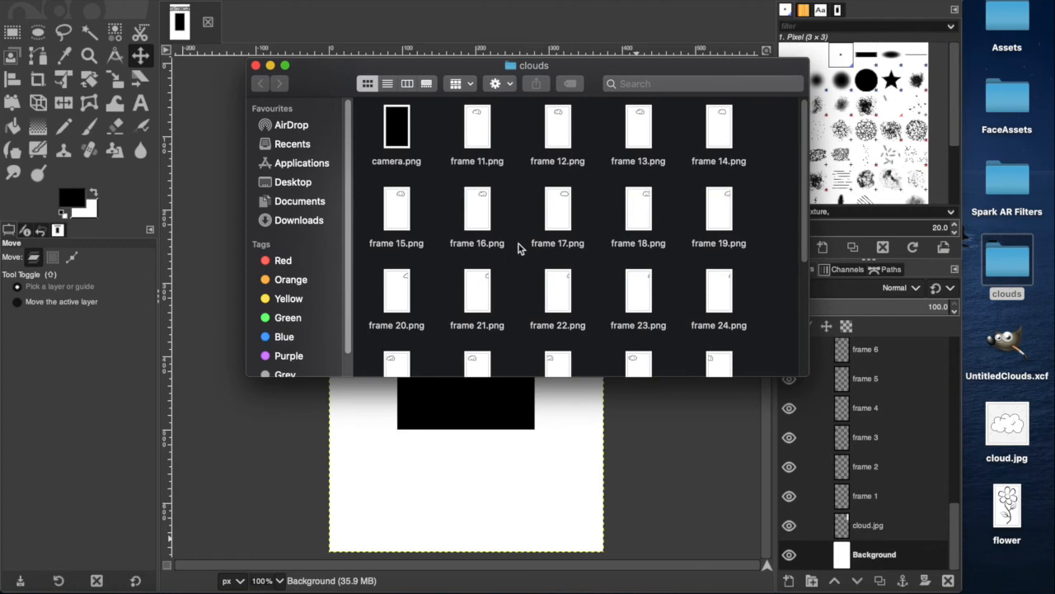
left_click(255, 65)
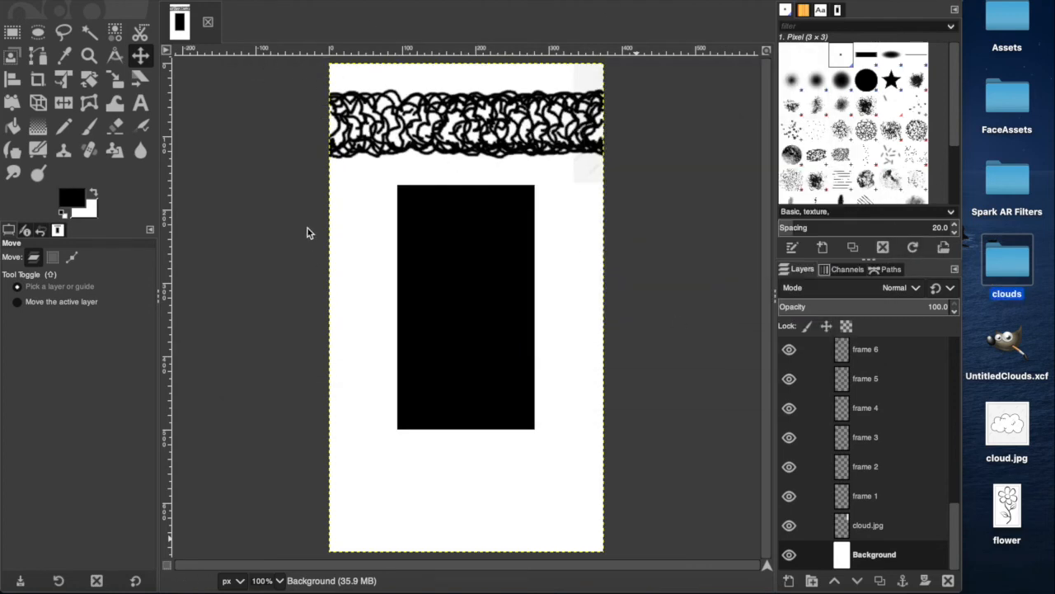
left_click(1033, 308)
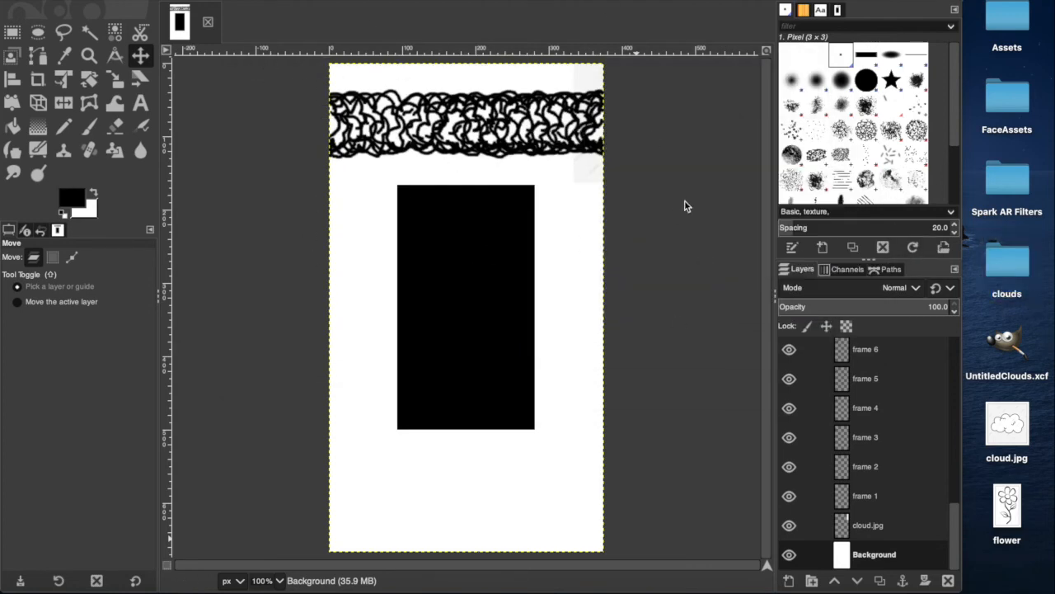
Step: Switch to Spark AR Studio and assign a new animation sequence as the texture of the background material
left_click(232, 22)
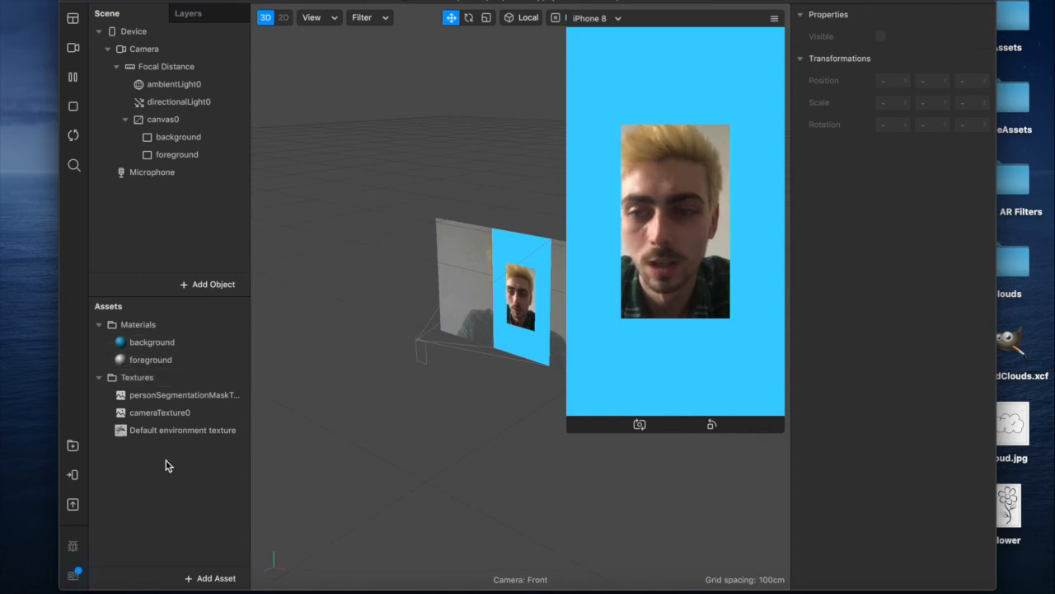
left_click(151, 357)
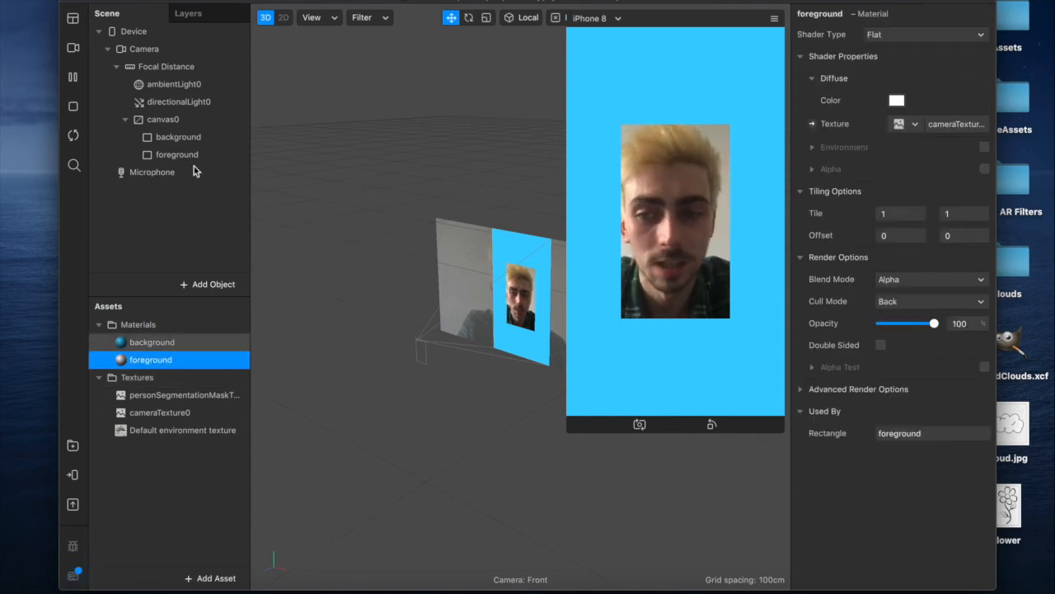
key("Up")
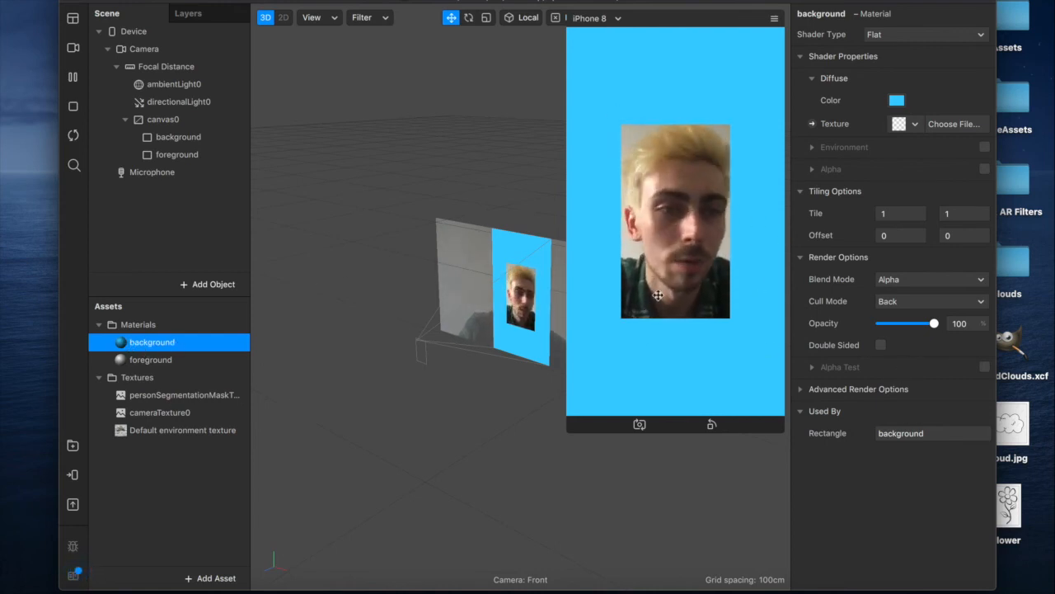
left_click(898, 124)
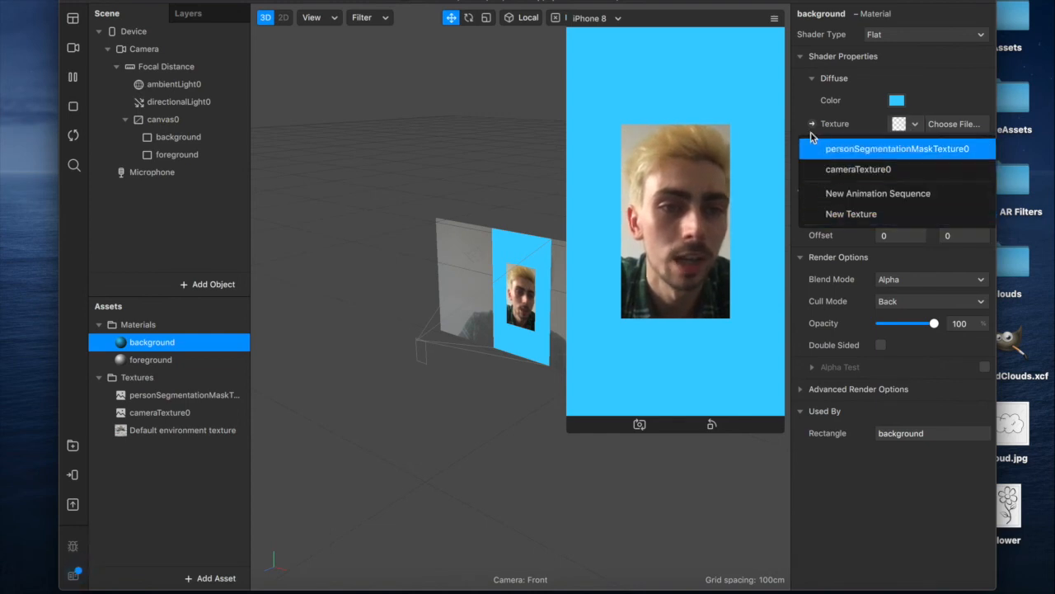
left_click(841, 193)
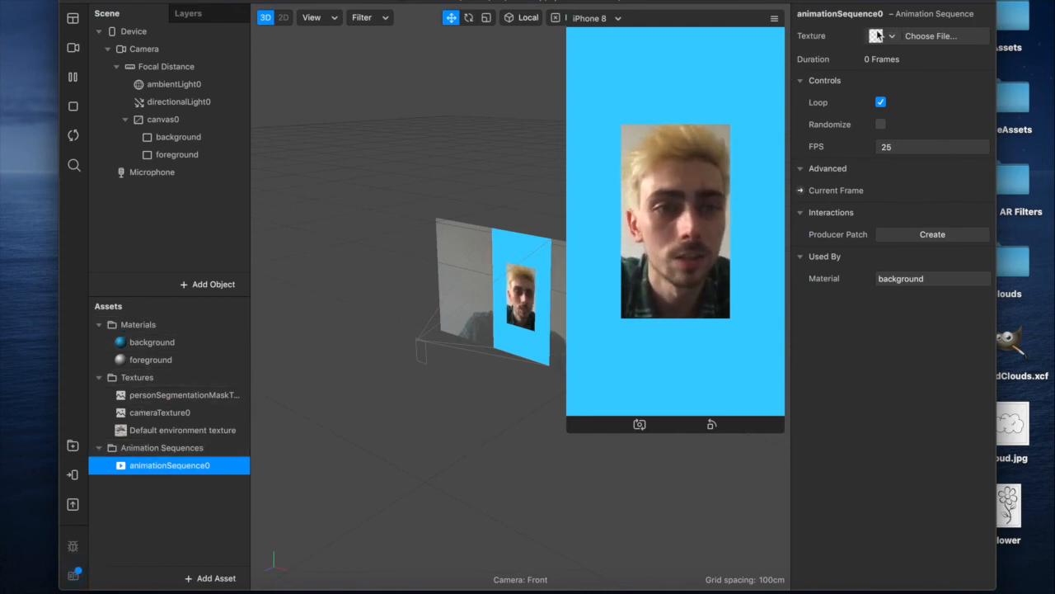
Step: Load frames 1 to 24 from the clouds folder into the animation sequence, leaving out Background.png and cloud.png
left_click(913, 36)
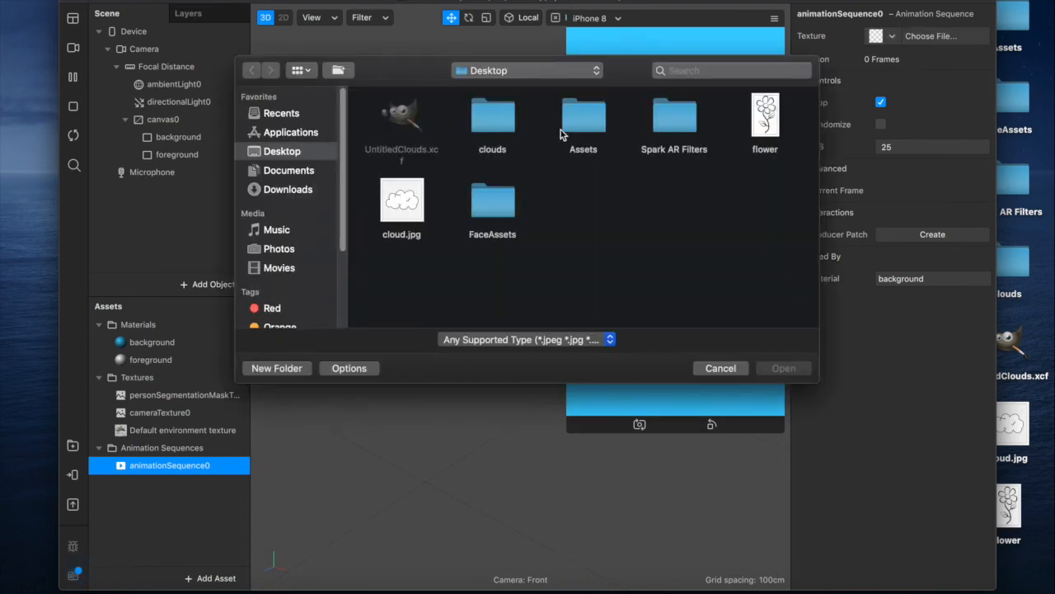
double_click(494, 120)
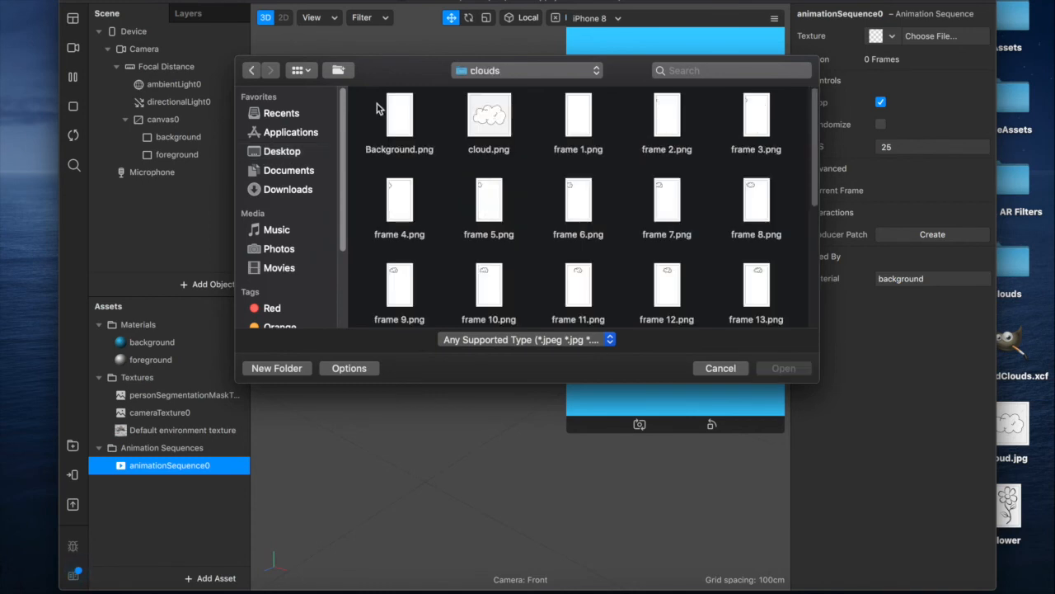
left_click(394, 116)
key("super+a")
left_click(491, 272, "super")
scroll(462, 214, "up", 10)
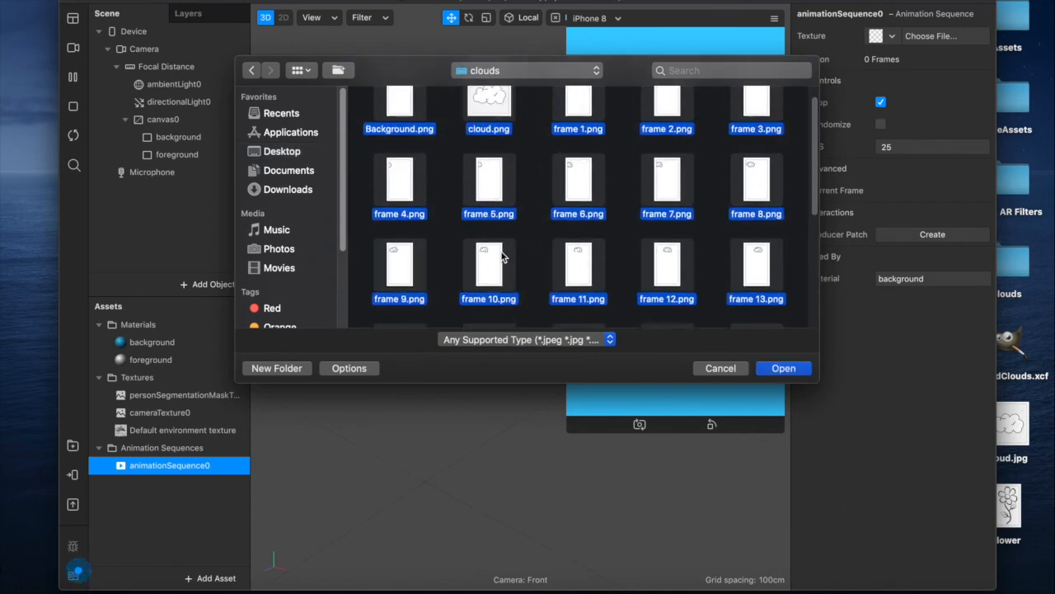
left_click(404, 112, "super")
left_click(493, 115, "super")
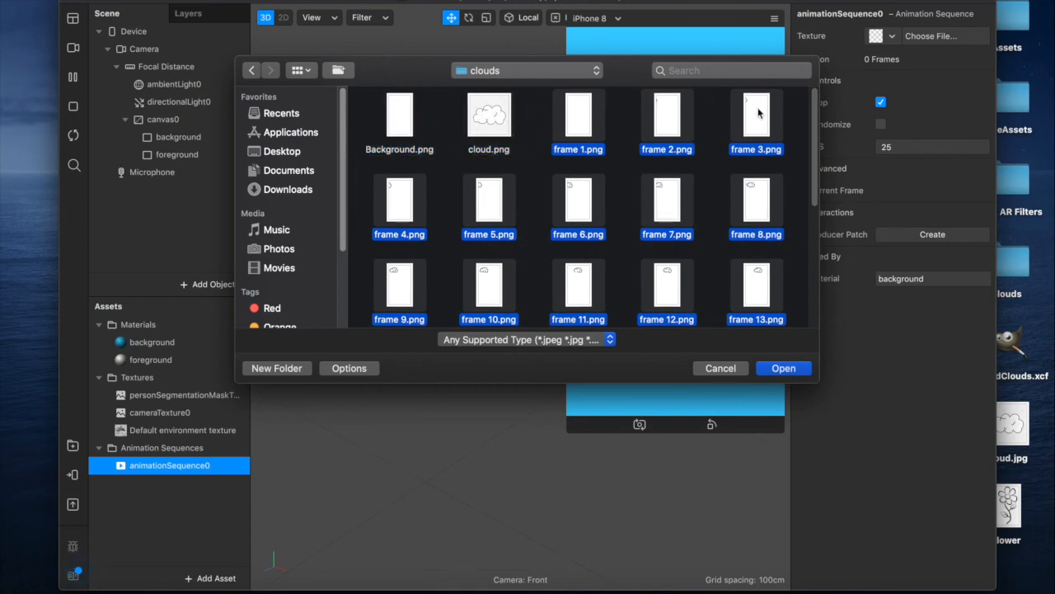
left_click(781, 368)
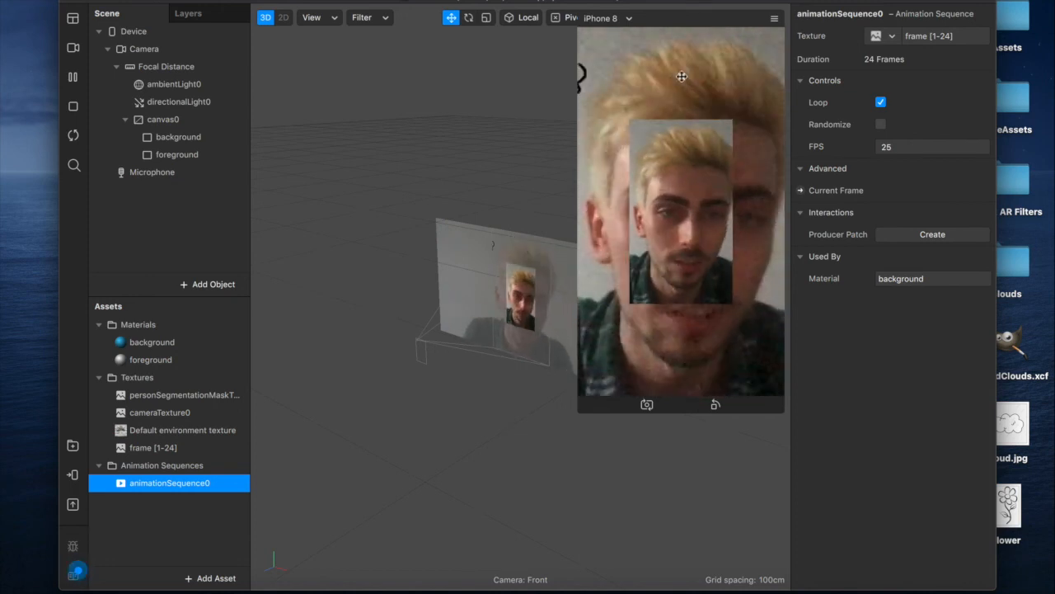
Step: Set the animation sequence's playback rate to 24 FPS
left_click(890, 147)
key("BackSpace")
type("4")
key("Return")
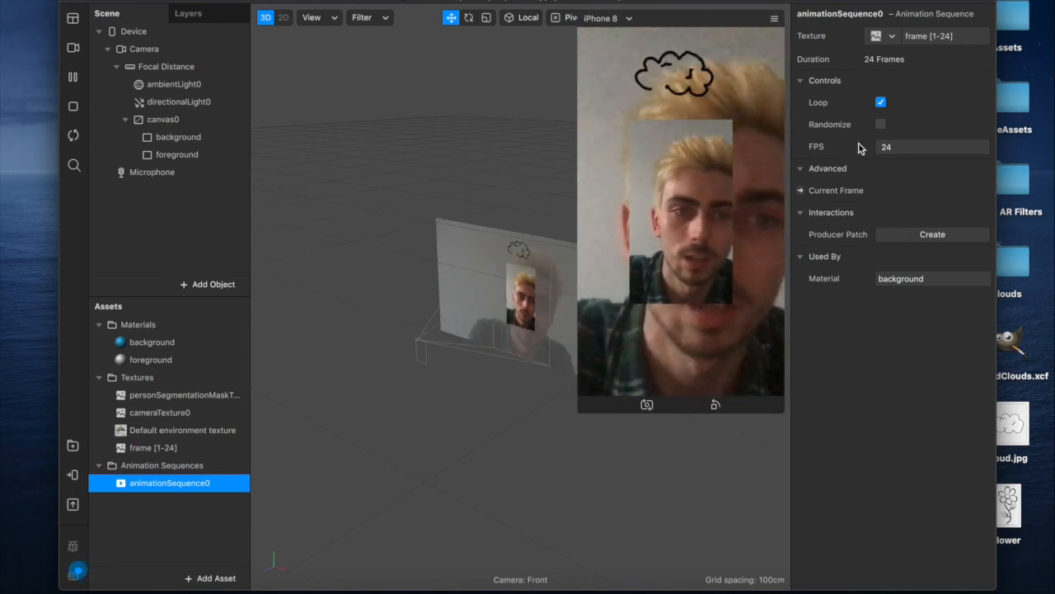
Step: Try a playback rate of 12 FPS for the animation sequence, and set it back to 25 FPS
left_click(894, 145)
key("BackSpace")
key("BackSpace")
type("12")
key("Return")
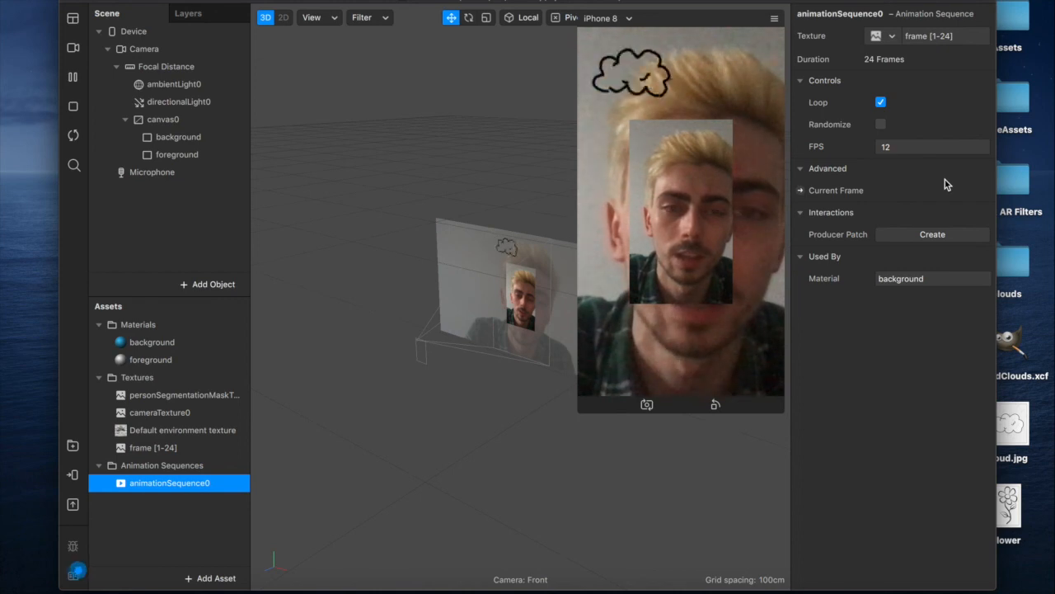
left_click(881, 146)
key("Return")
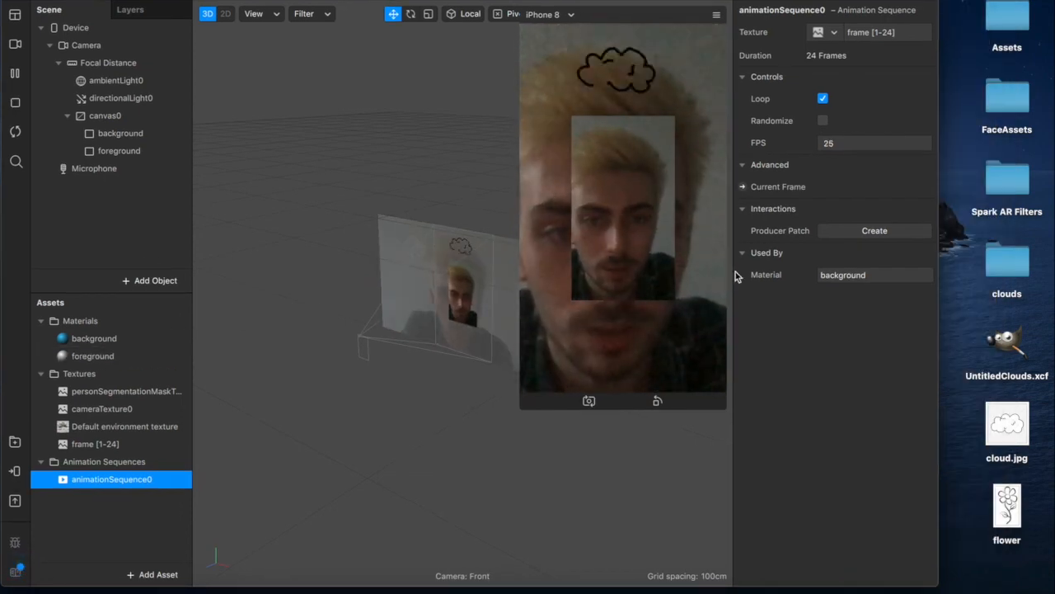
Step: Change the background material's diffuse color to the white Snow pencil color
left_click(103, 337)
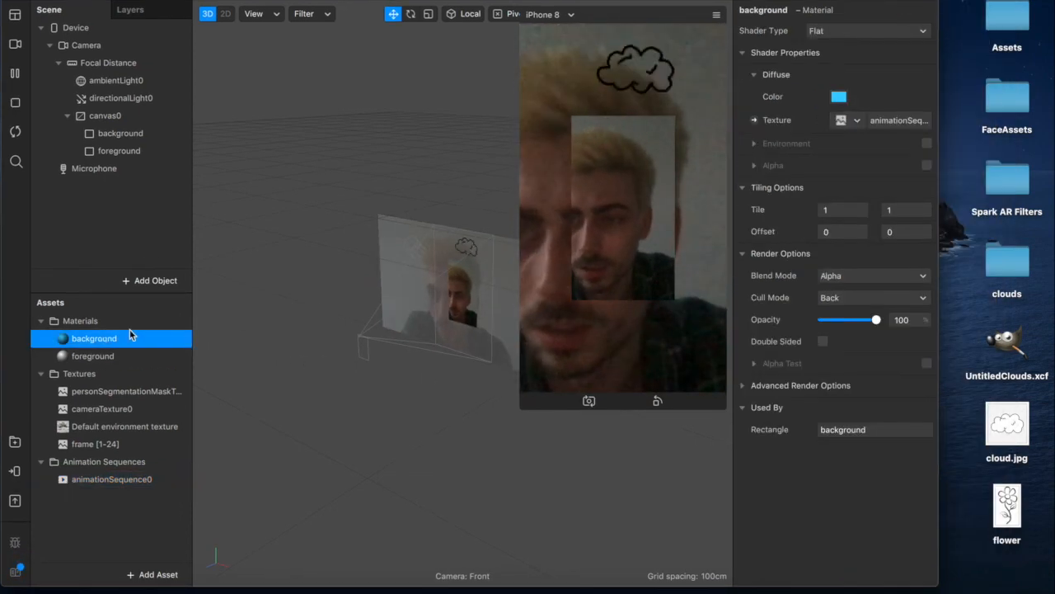
left_click(838, 98)
left_click(427, 263)
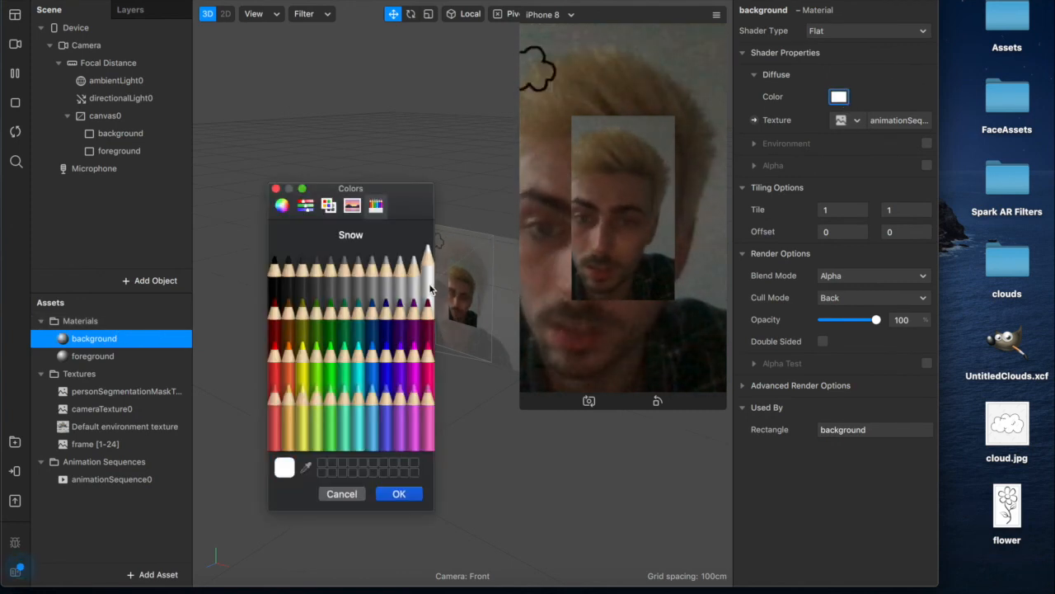
left_click(391, 495)
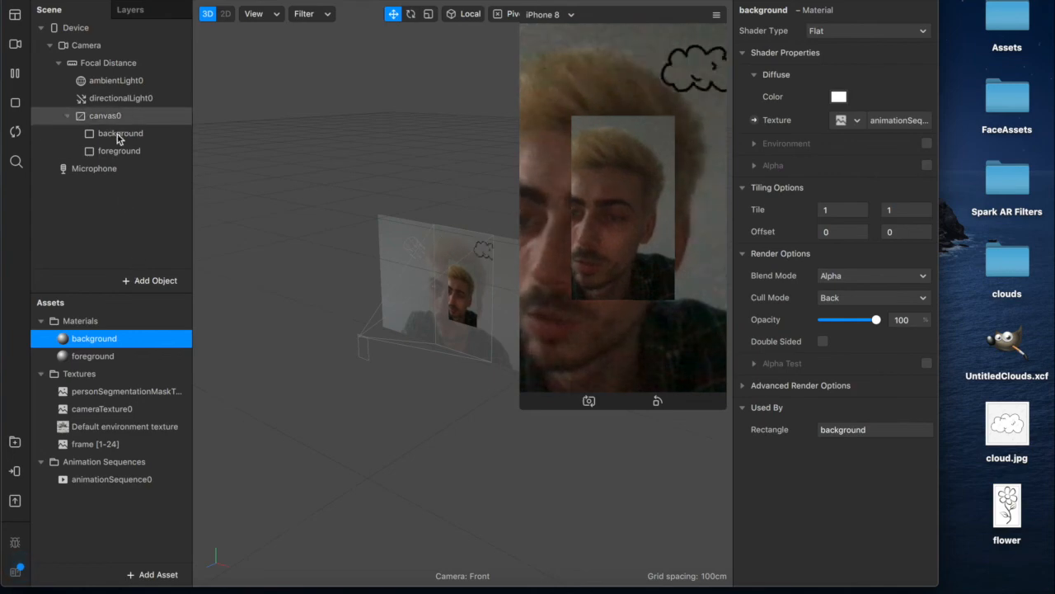
Step: Insert a new rectangle into canvas0 and place it above the background rectangle in the scene hierarchy
left_click(135, 279)
scroll(37, 511, "down", 5)
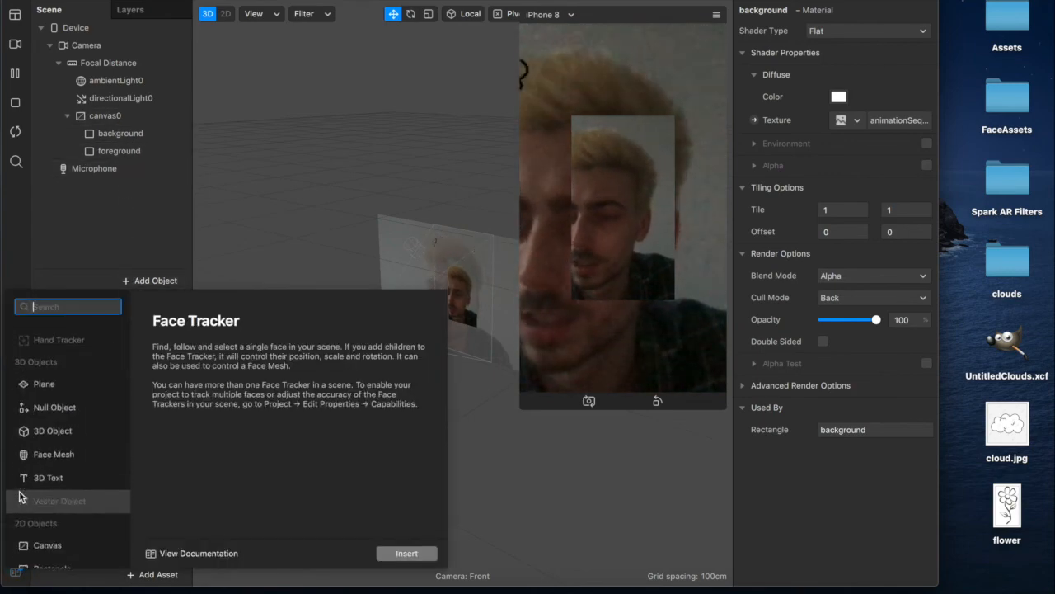
double_click(37, 543)
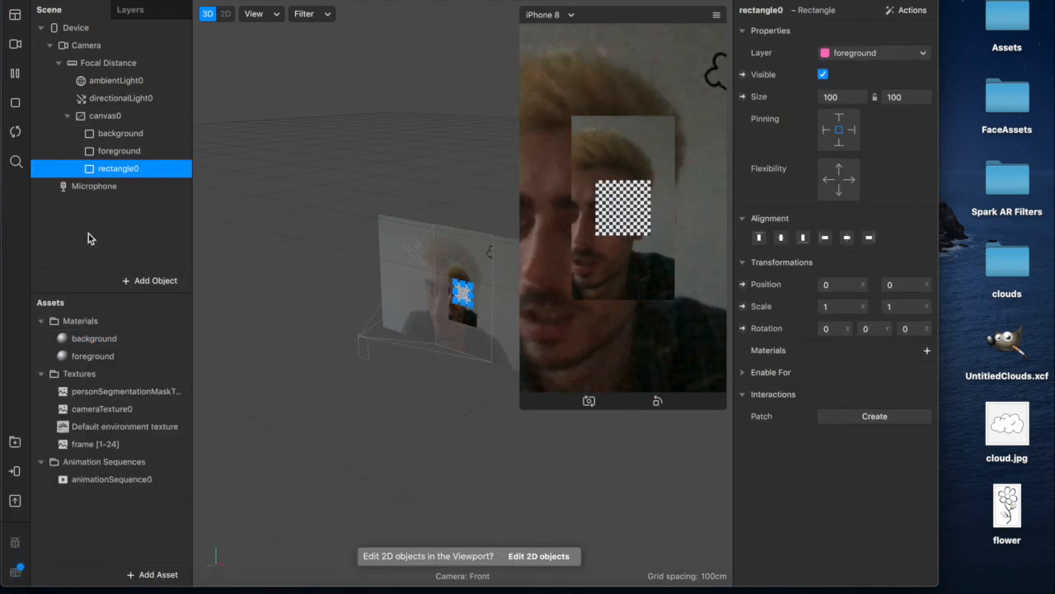
left_click_drag(129, 152, 136, 123)
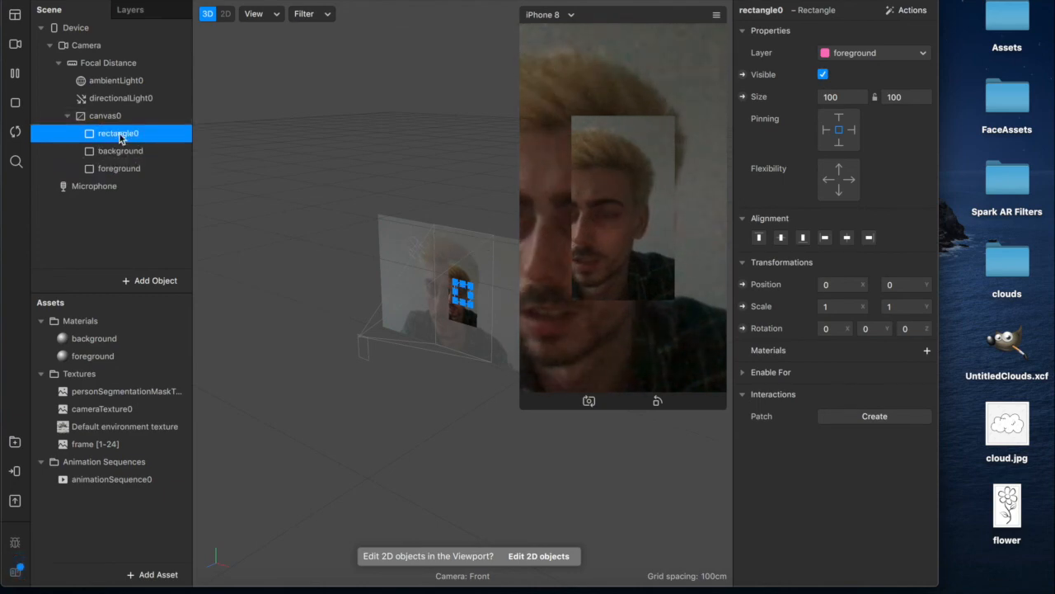
Step: Rename the existing background rectangle and its material as animation
double_click(124, 153)
type("animation")
key("Return")
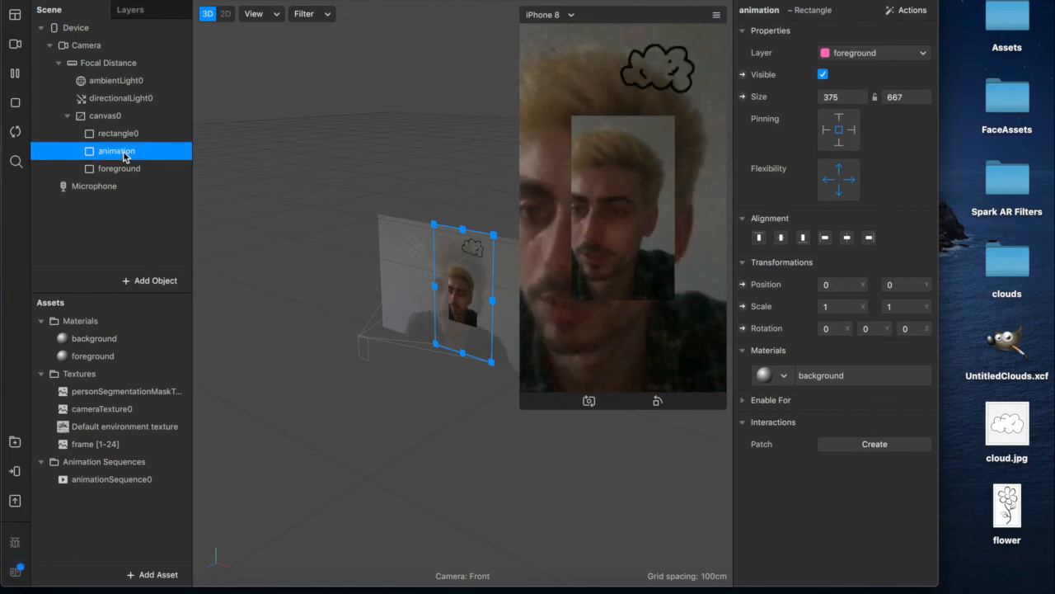
double_click(105, 340)
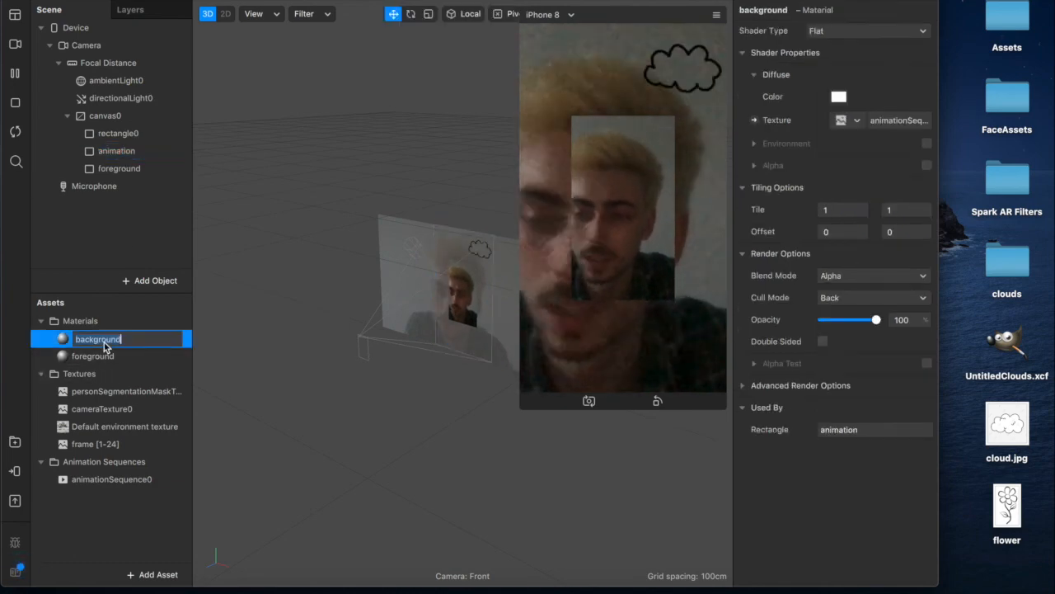
type("animation")
key("Return")
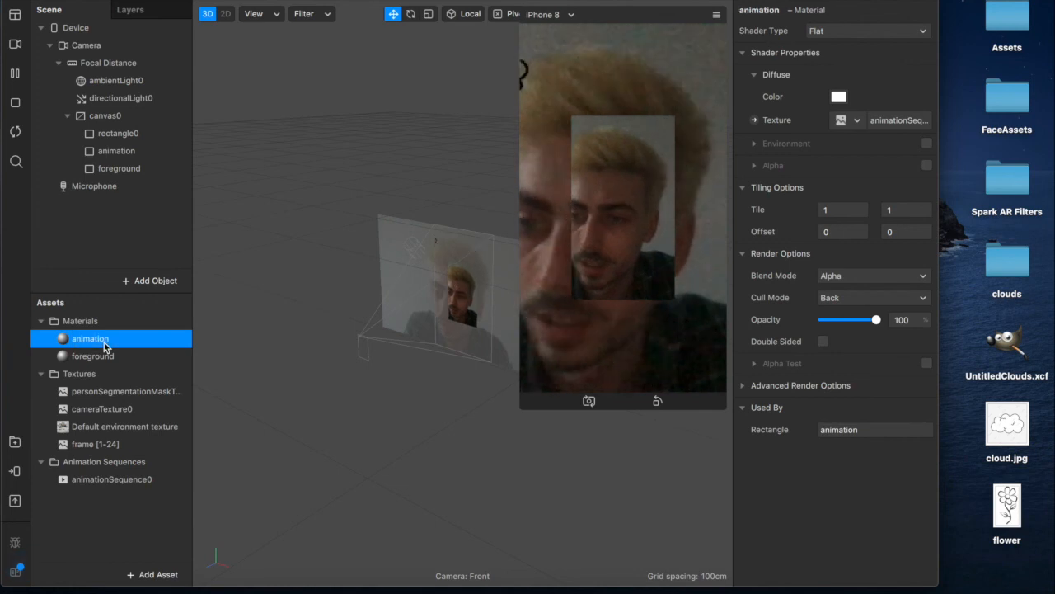
Step: Rename the newly added rectangle as background
double_click(116, 134)
type("backgr")
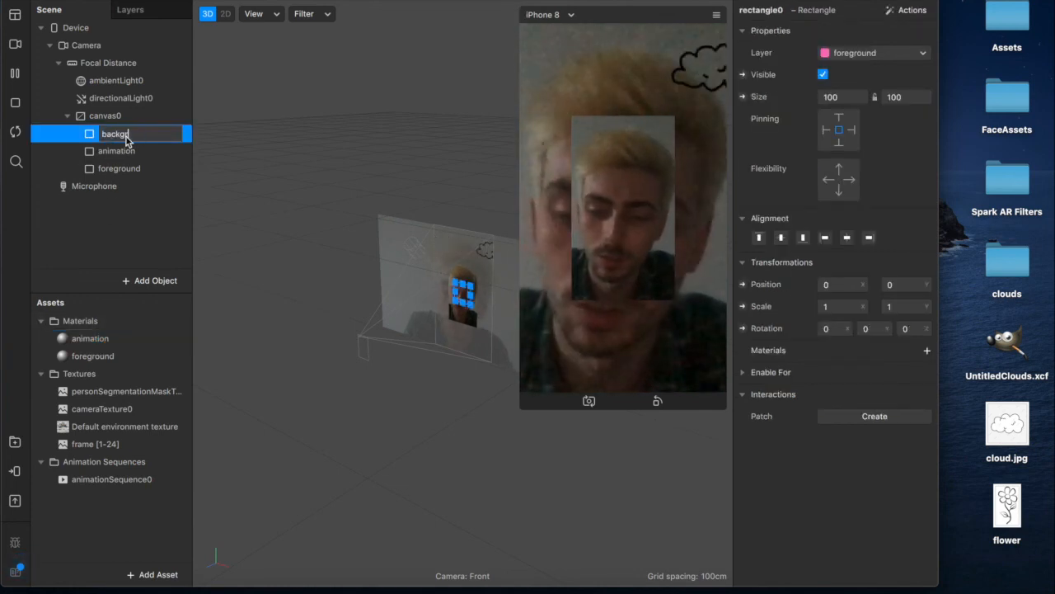
key("Return")
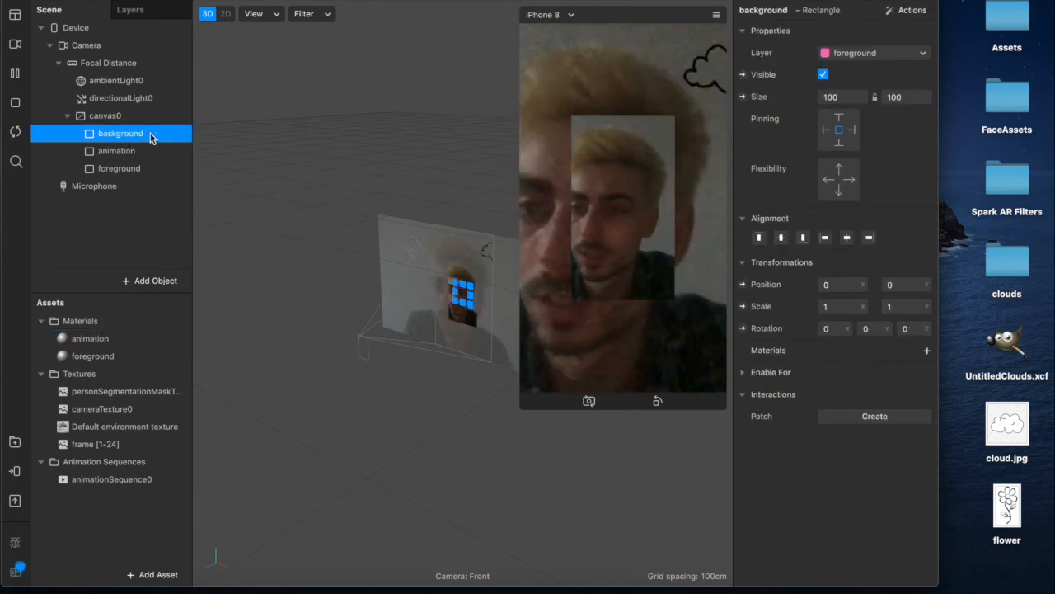
Step: Create a new material for the background rectangle and rename it background
left_click(927, 350)
left_click(878, 419)
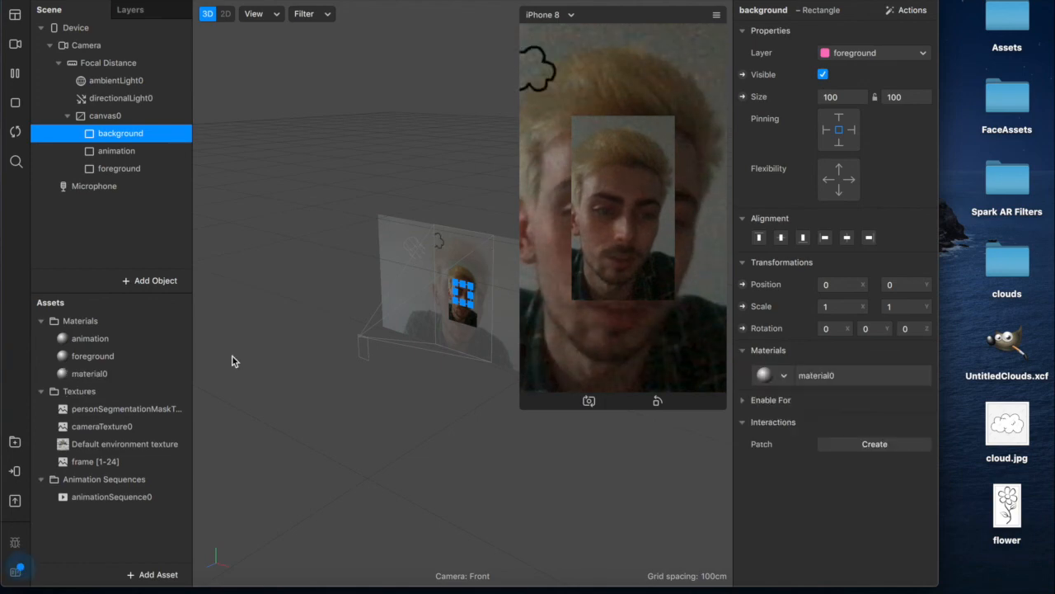
double_click(91, 373)
type("background")
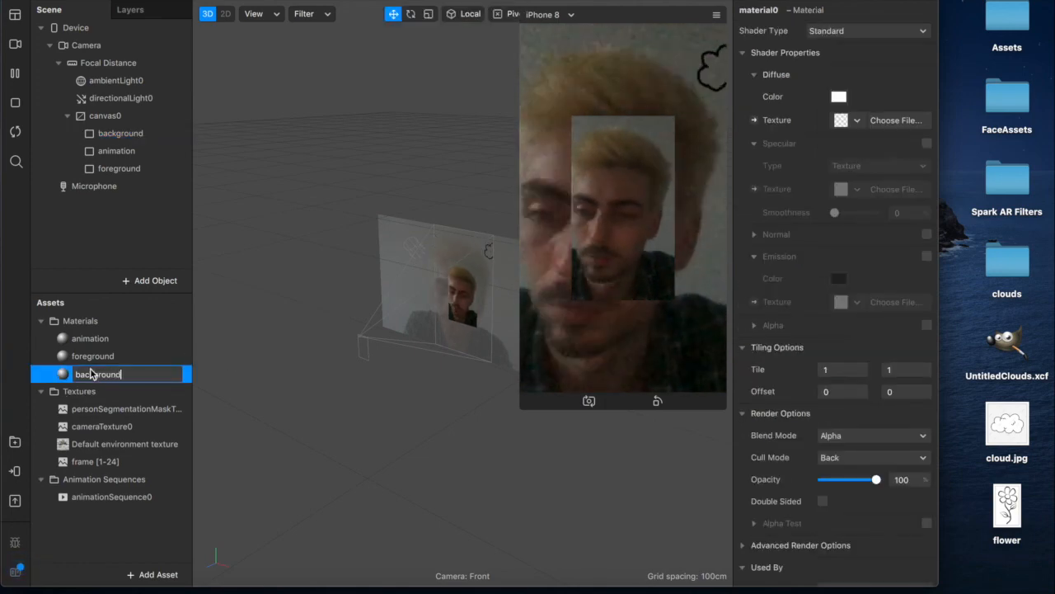
key("Return")
Step: Size the background rectangle to fill the full width and height of the canvas
left_click(118, 132)
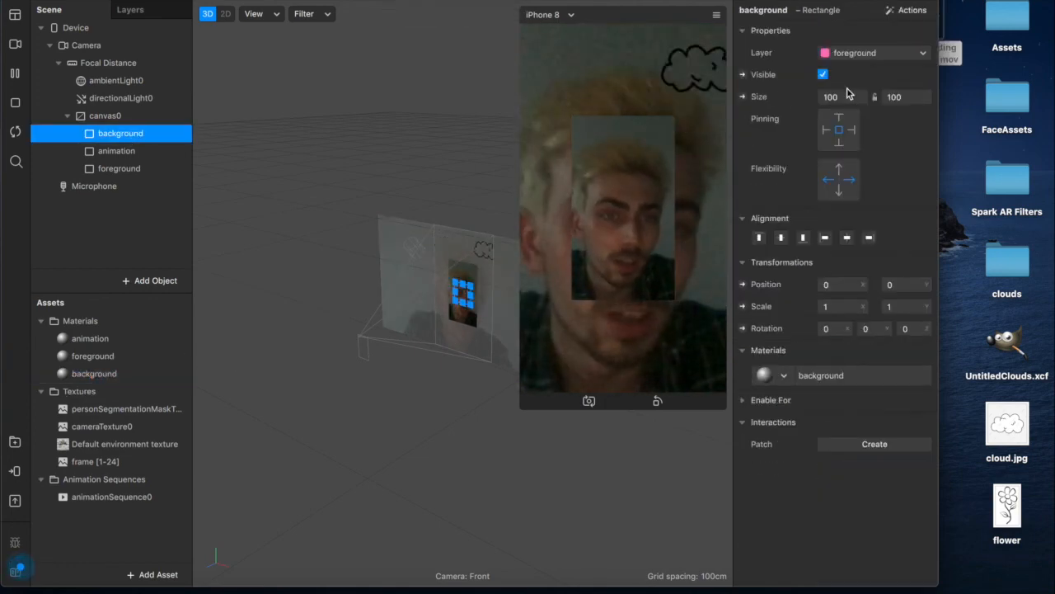
left_click(843, 118)
left_click(899, 96)
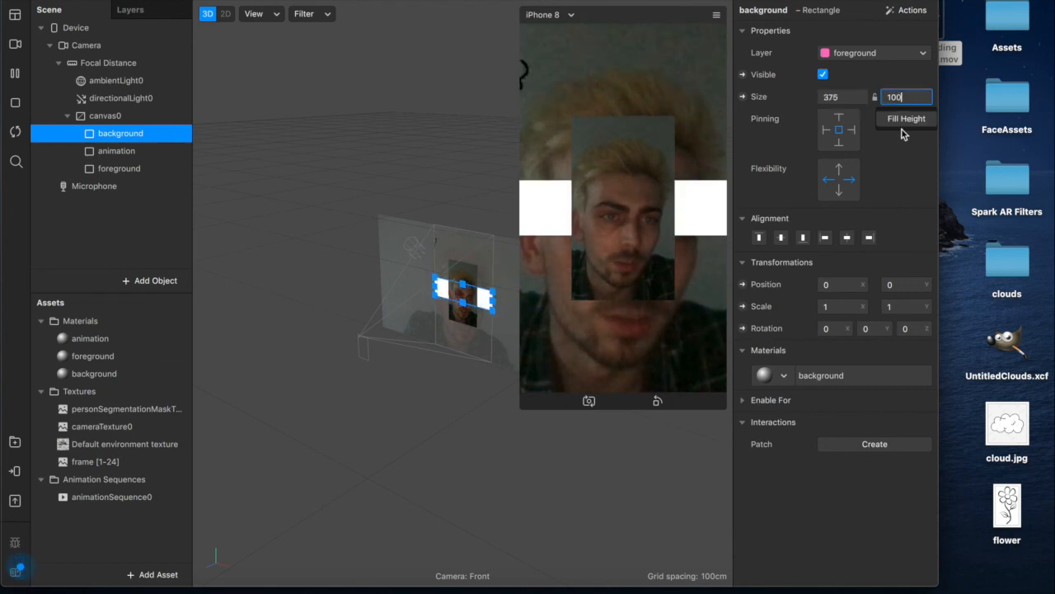
left_click(904, 120)
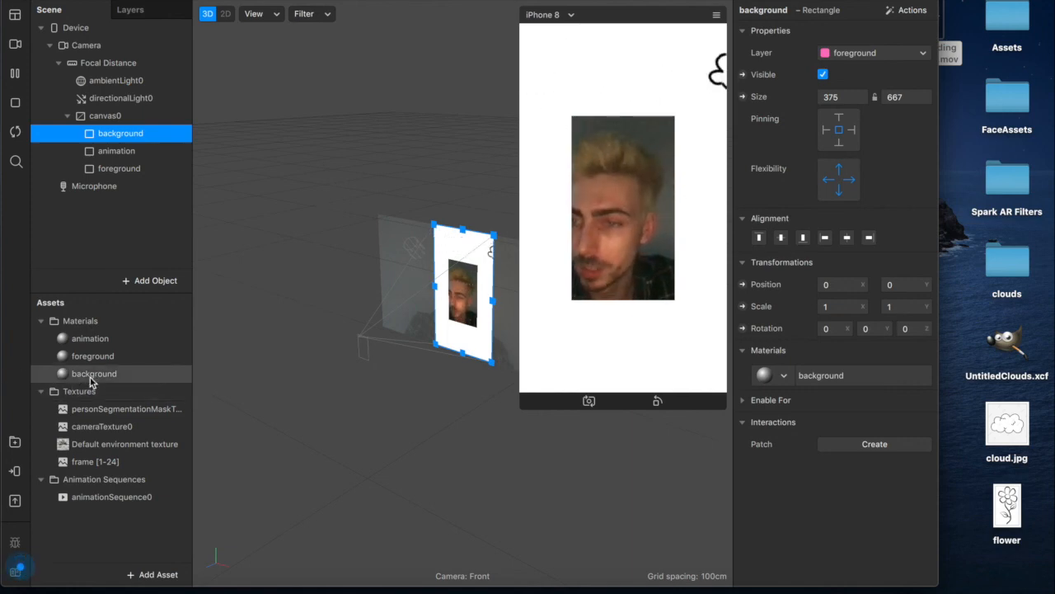
Step: Set the new background material's shader type to Flat and its diffuse color to the Sky pencil color
left_click(186, 373)
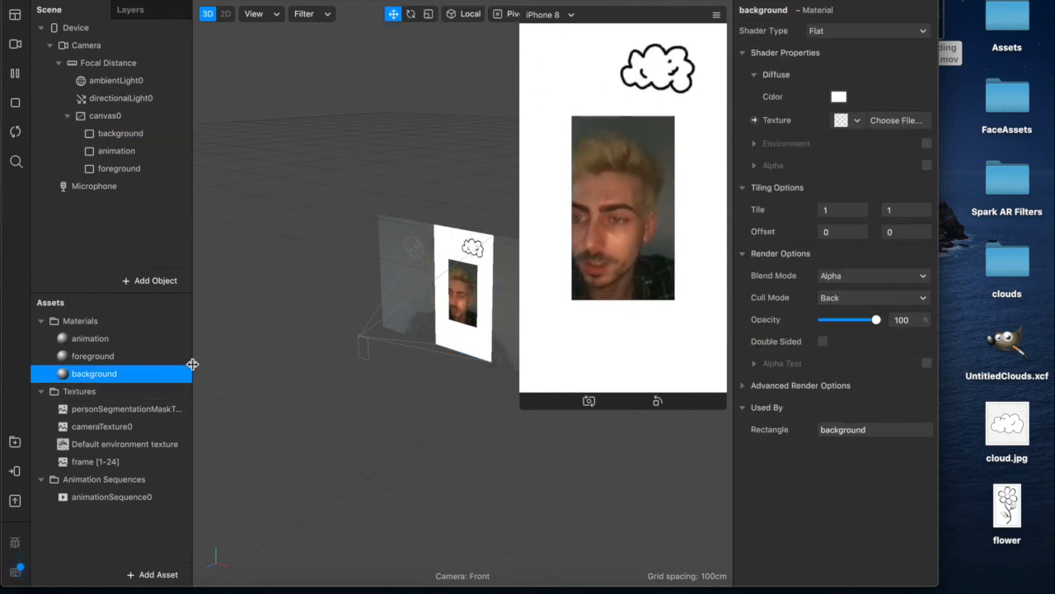
left_click(822, 34)
left_click(844, 36)
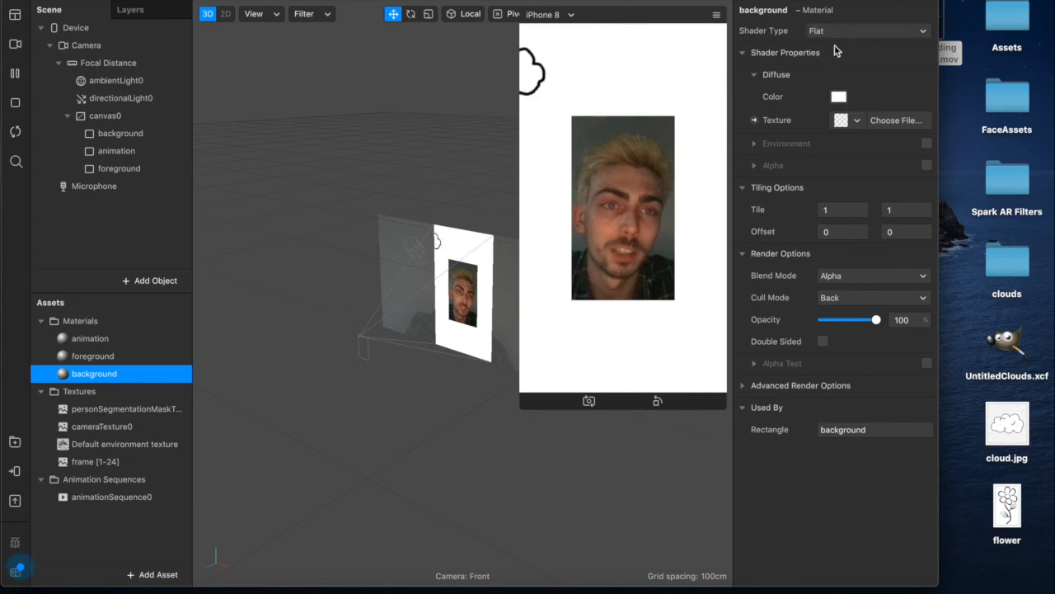
left_click(838, 95)
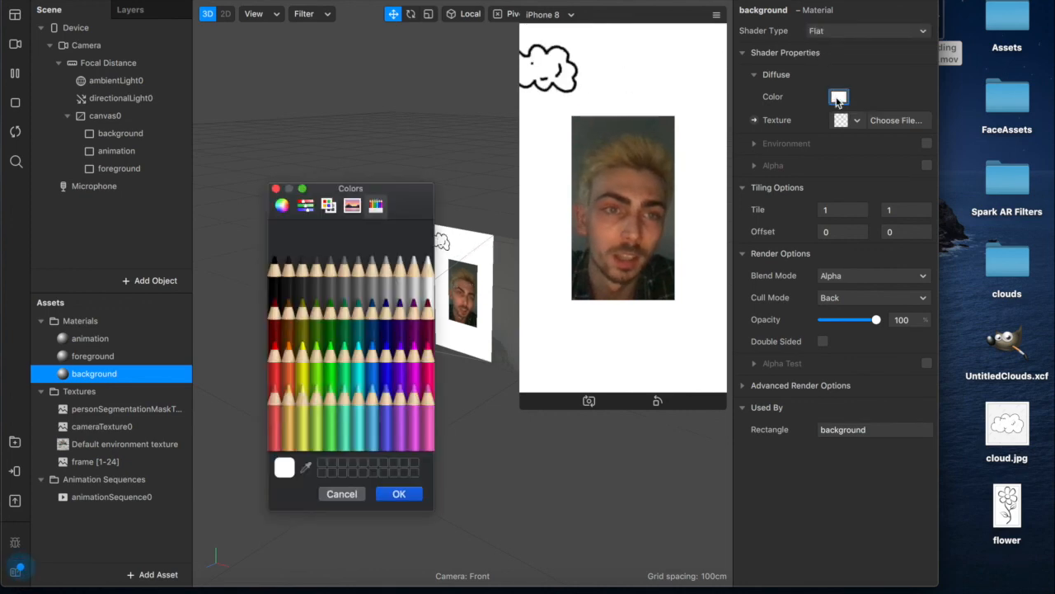
left_click(373, 420)
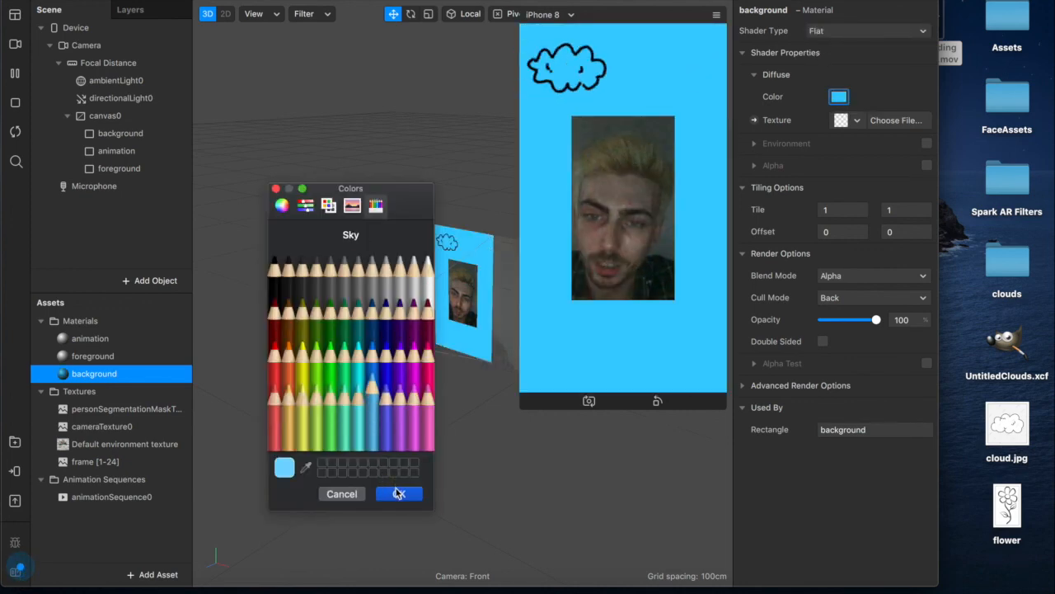
left_click(399, 493)
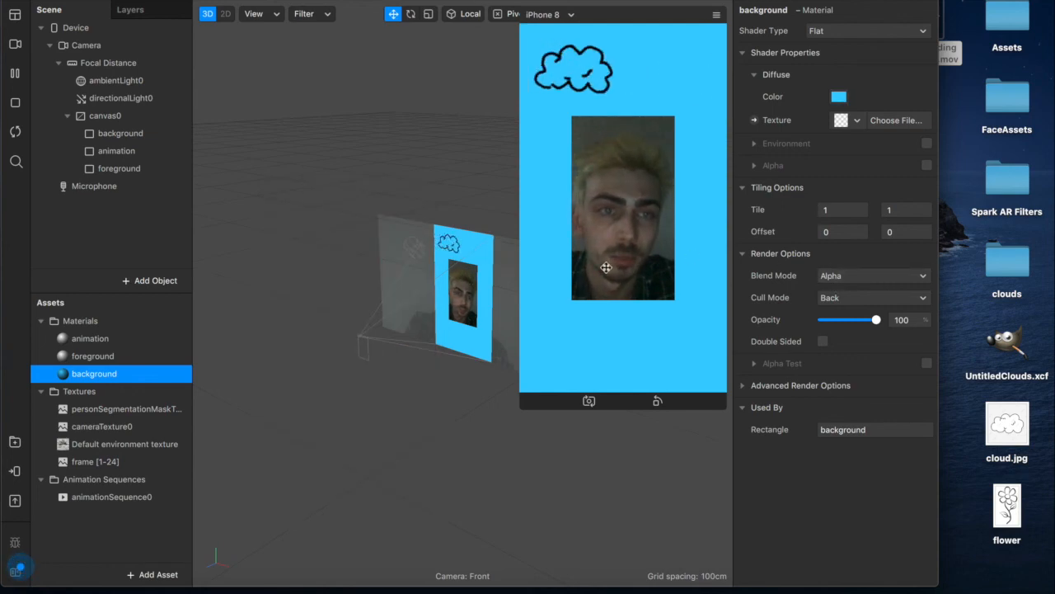
left_click_drag(518, 406, 454, 432)
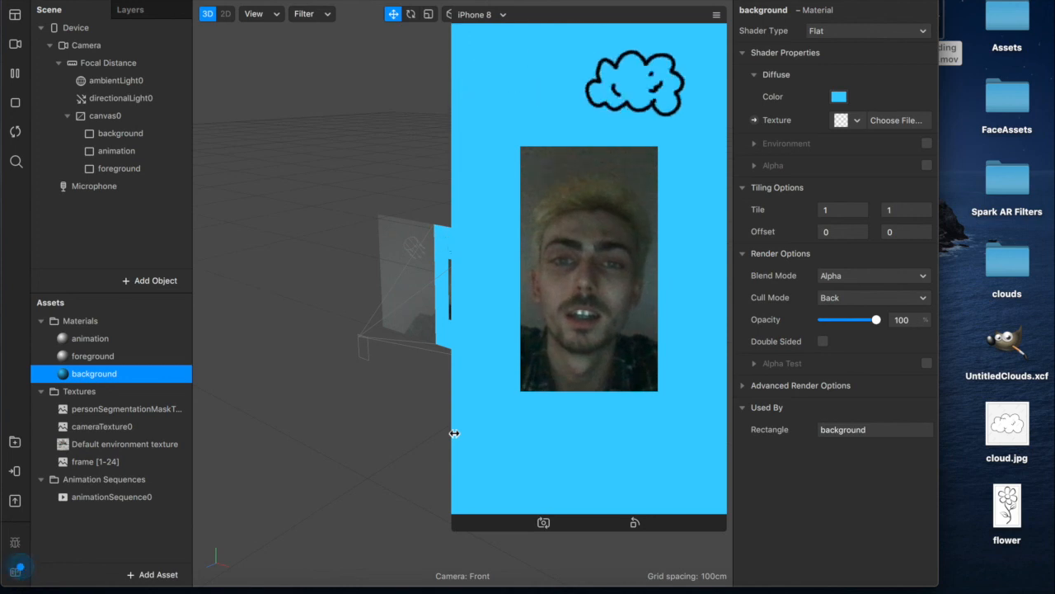